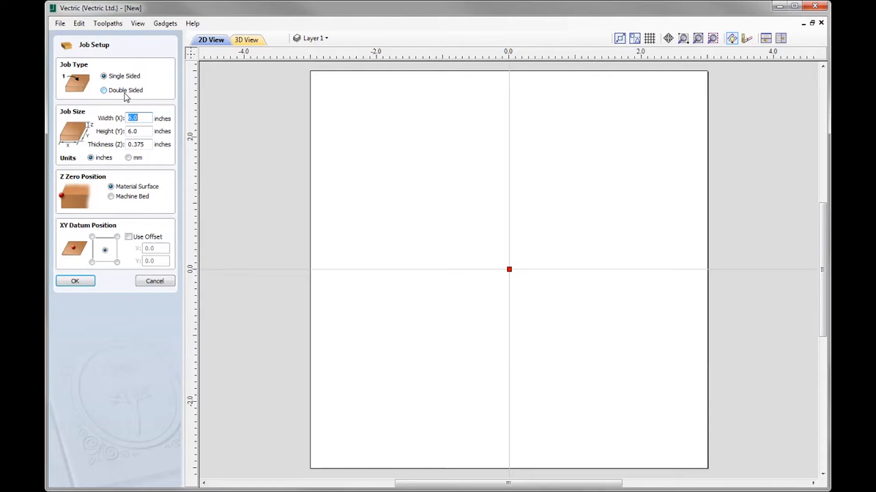
# Create a single-sided 6 x 6 inch job, 0.375 inches thick, with Z zero on the material surface and the XY datum at the centre.
pyautogui.click(75, 283)
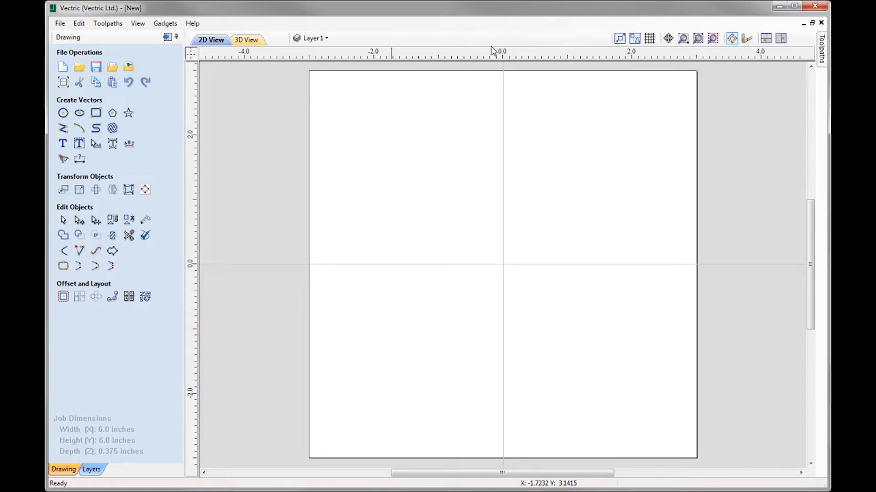
# Look over the new job's layer list and layer manager, returning to the drawing tools.
pyautogui.click(332, 41)
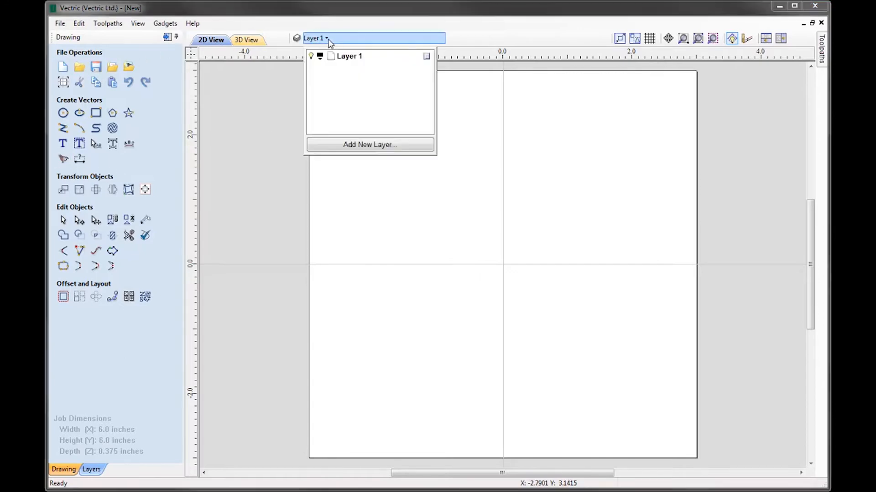
pyautogui.click(373, 31)
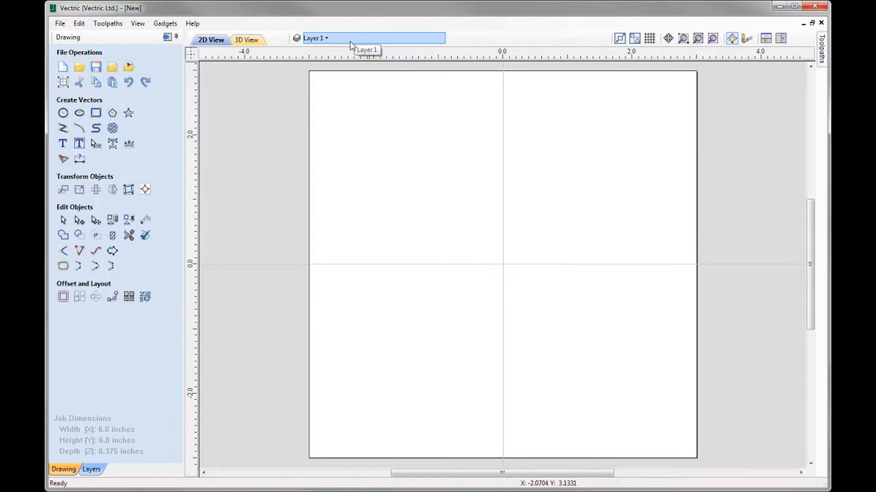
pyautogui.click(91, 469)
pyautogui.click(64, 469)
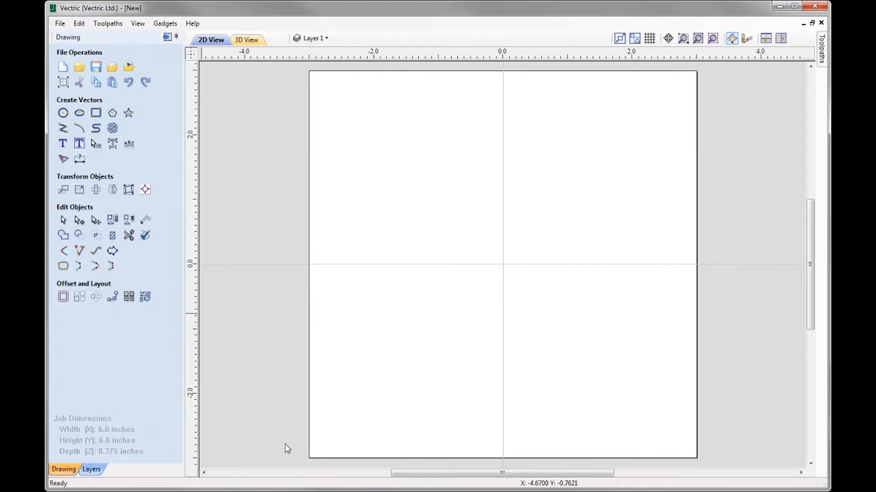
pyautogui.moveTo(819, 51)
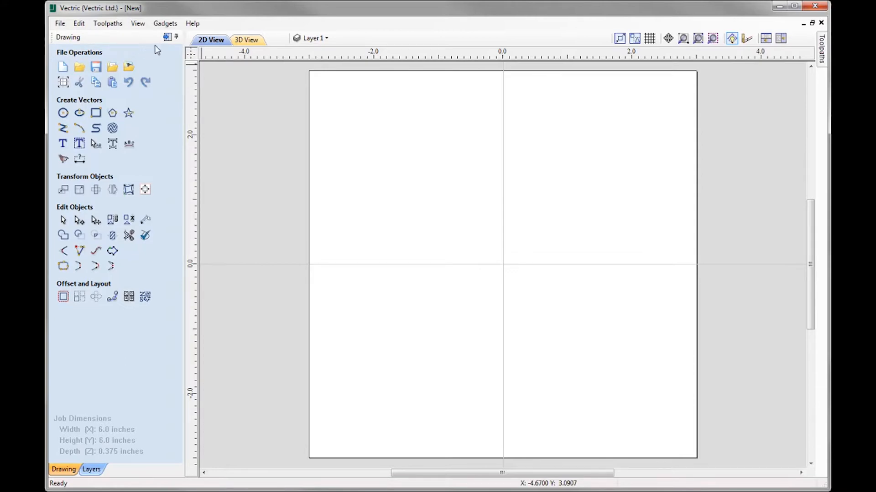
pyautogui.click(93, 469)
pyautogui.click(69, 473)
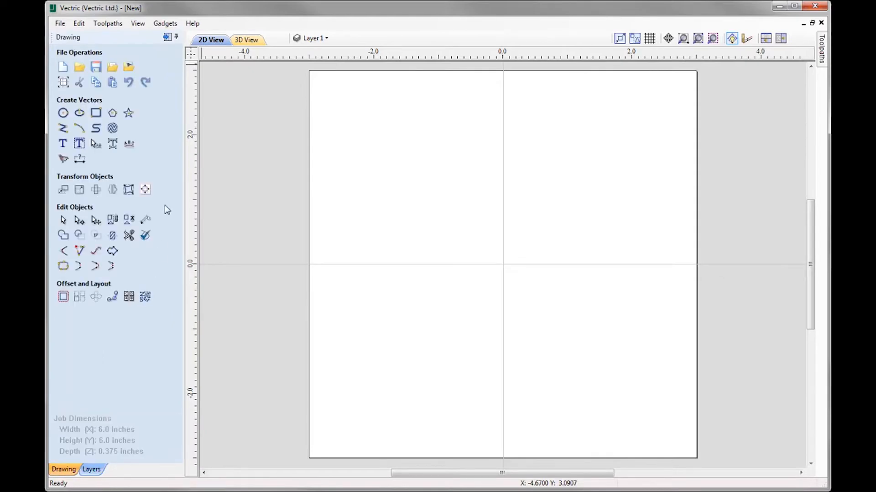
# View the Drilling Toolpath settings among the toolpath operations and return to the drawing tools.
pyautogui.click(167, 38)
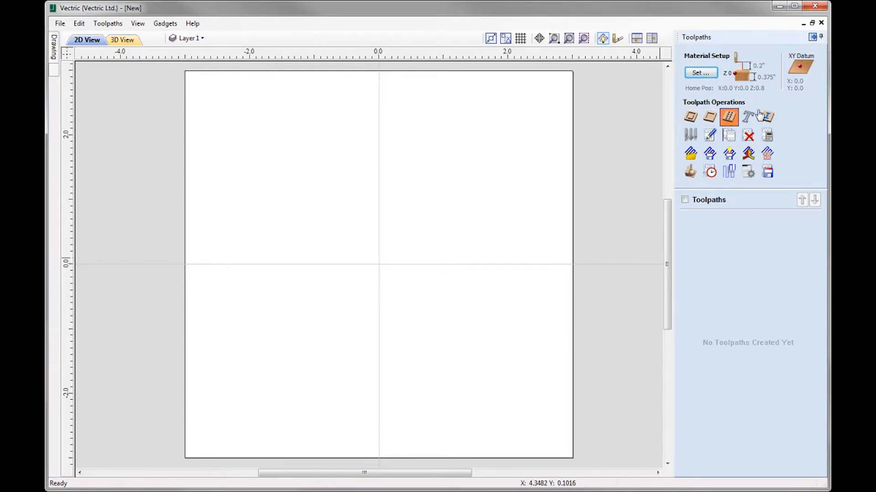
pyautogui.click(728, 117)
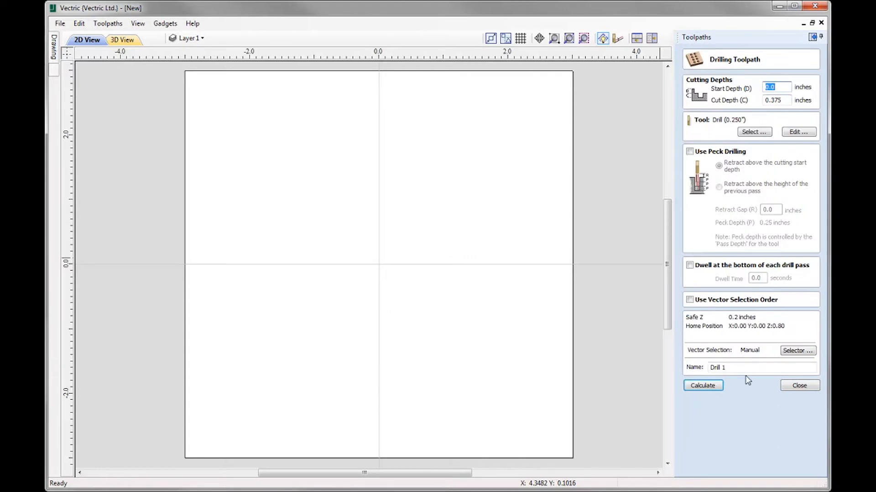
pyautogui.click(812, 37)
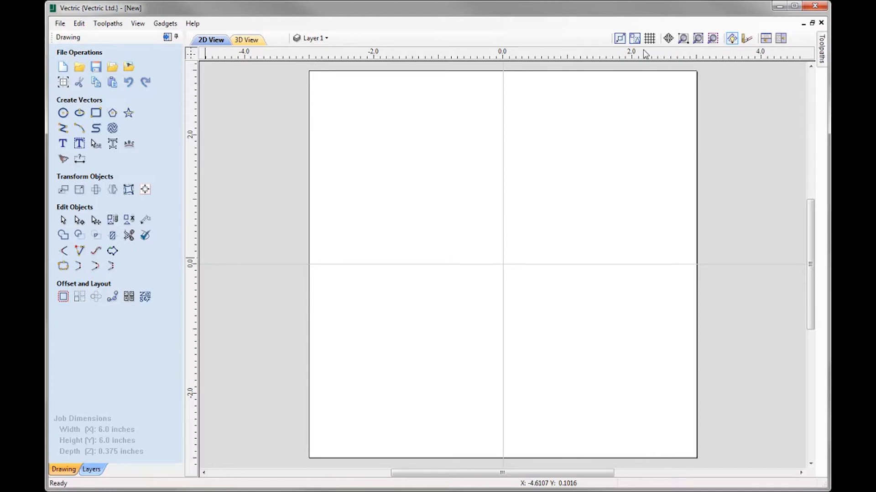
# Toggle the snap grid on and off in the 2D view.
pyautogui.click(650, 39)
pyautogui.click(651, 39)
pyautogui.click(650, 40)
pyautogui.click(650, 39)
# Enlarge the snapping radius to about midway between Small and Large in the snapping options.
pyautogui.click(79, 24)
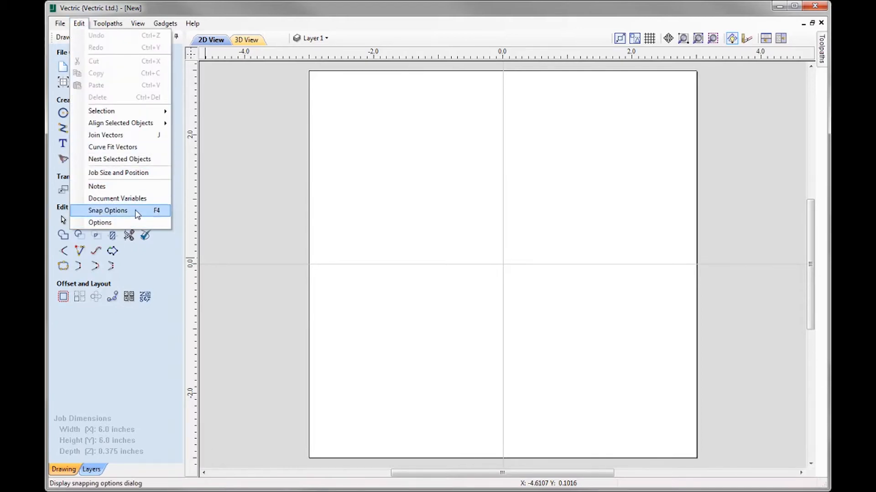
pyautogui.click(119, 210)
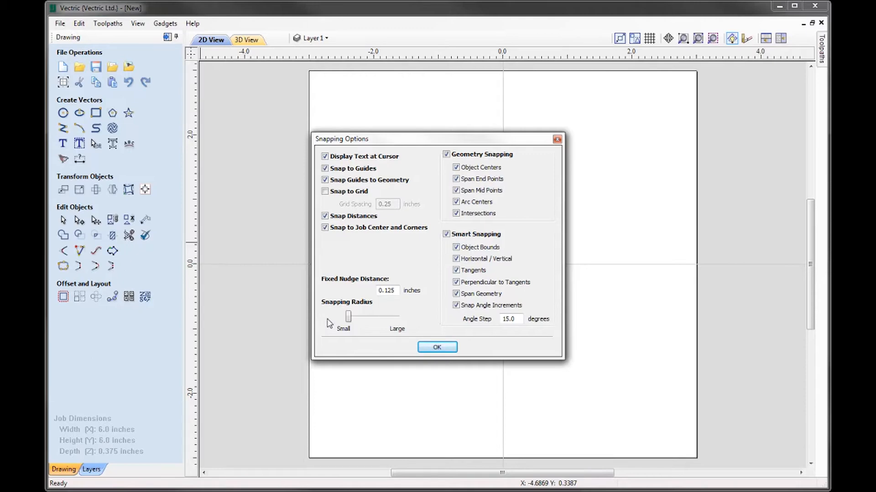
pyautogui.click(348, 317)
pyautogui.moveTo(349, 319); pyautogui.dragTo(374, 321)
pyautogui.click(437, 348)
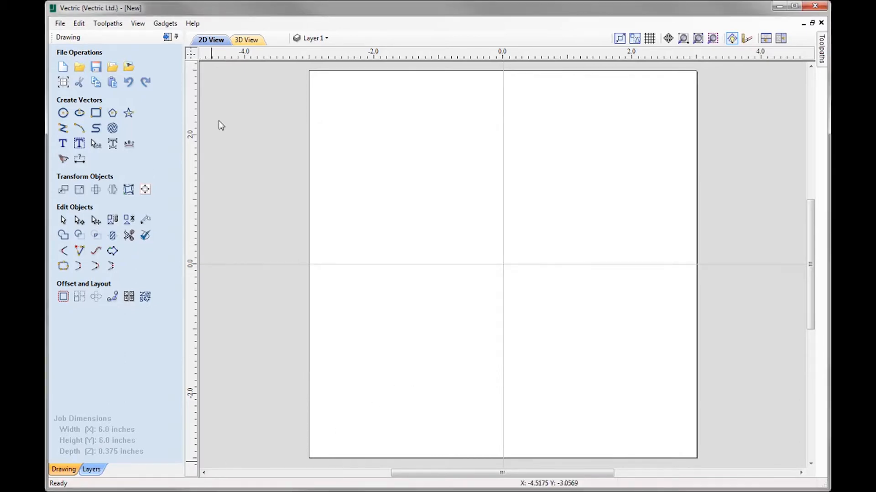
# Hide Layer 1, show Layer 2 with its shapes, and make Layer 2 the active layer.
pyautogui.click(326, 38)
pyautogui.click(311, 56)
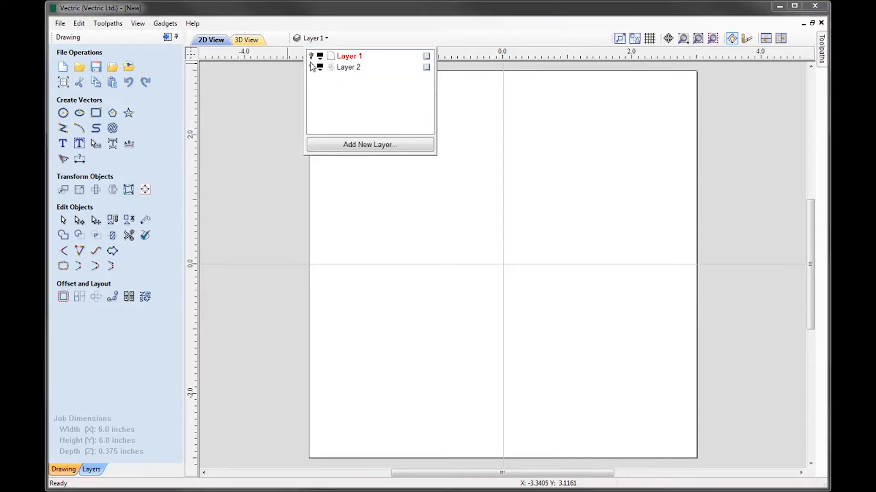
pyautogui.click(311, 67)
pyautogui.click(345, 70)
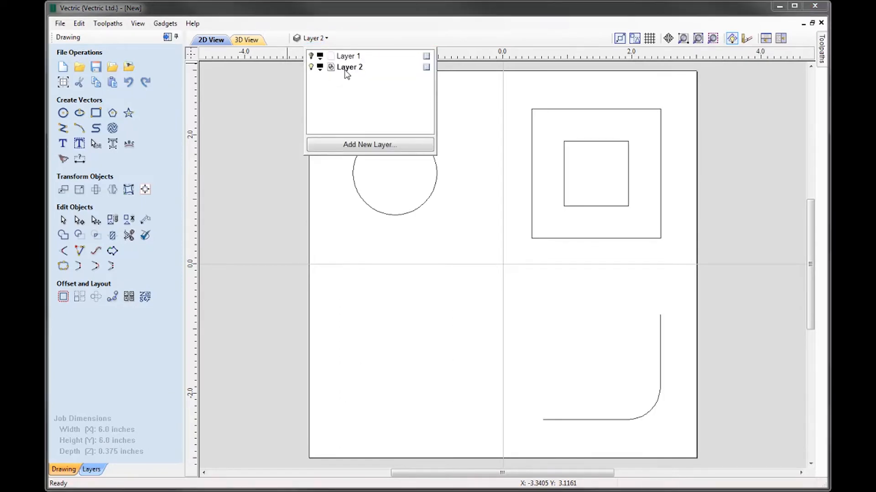
pyautogui.click(335, 205)
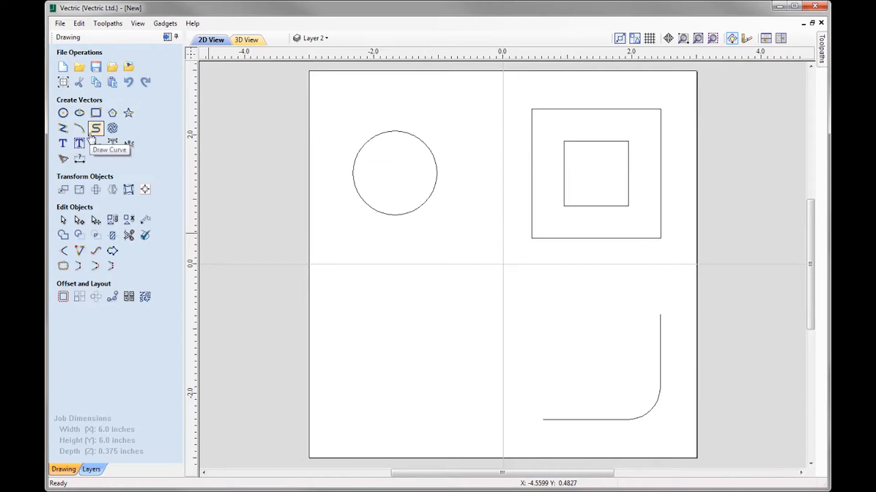
# Draw a closed house-shaped polyline about 1.85 inches wide and 2.29 inches high below the circle, with its base level with the open curve's bottom line.
pyautogui.click(63, 129)
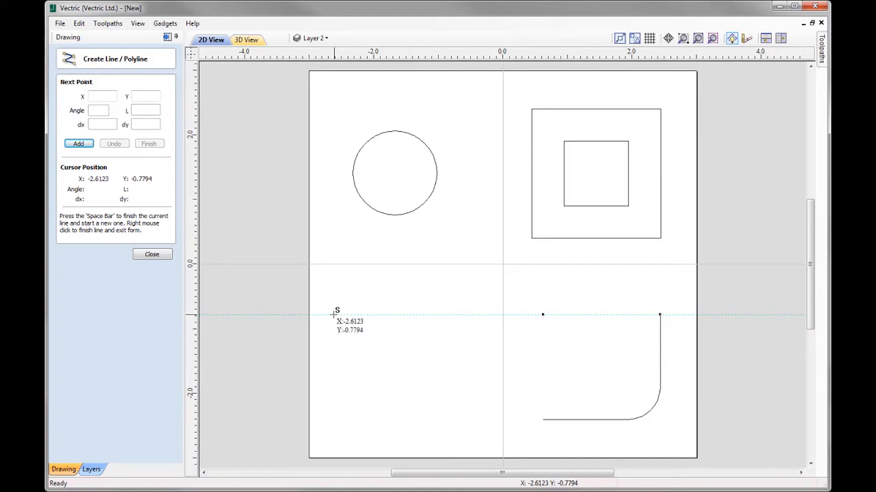
pyautogui.click(333, 314)
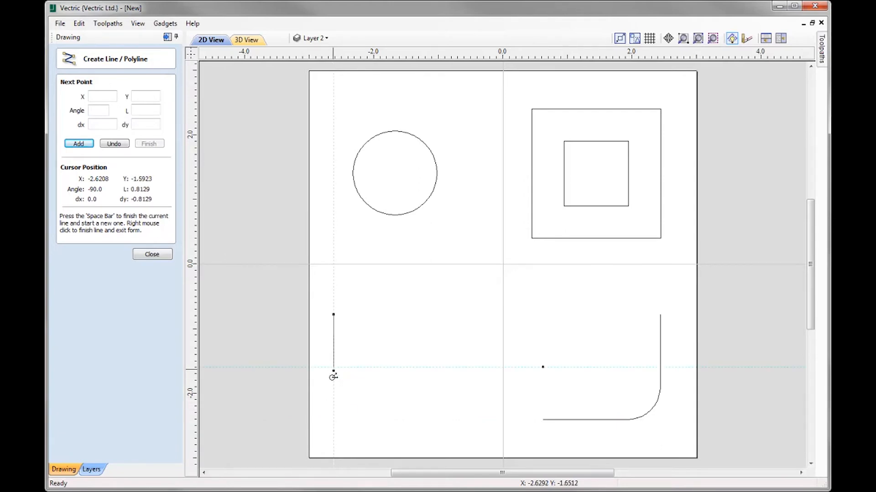
pyautogui.click(334, 417)
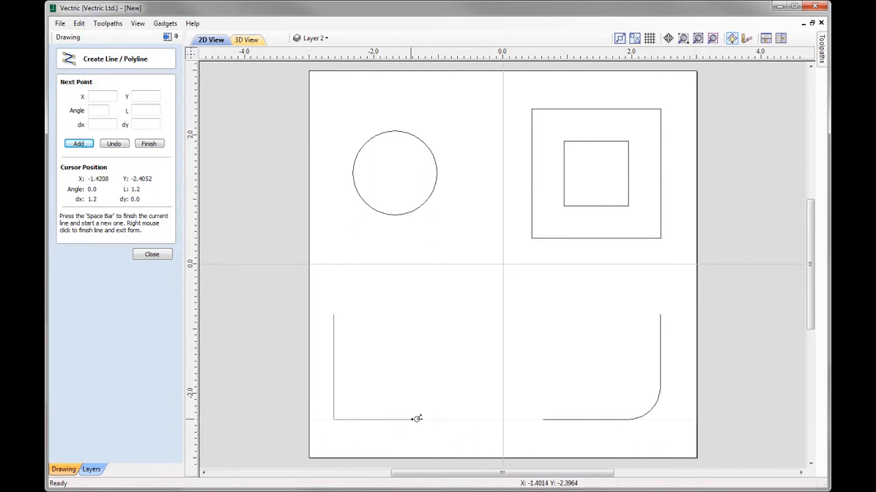
pyautogui.click(453, 420)
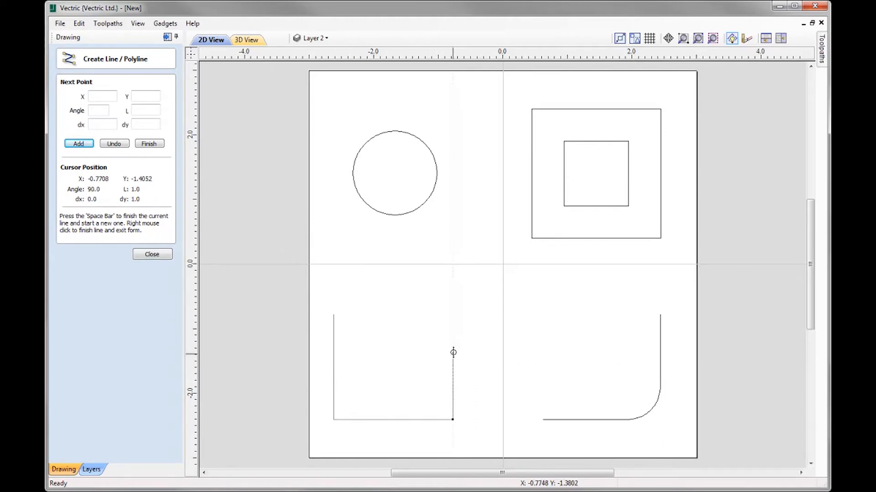
pyautogui.click(452, 314)
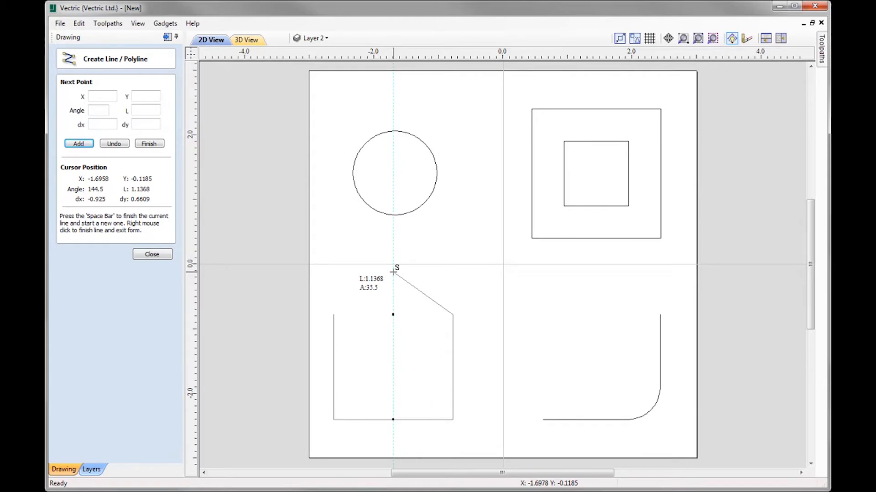
pyautogui.click(393, 272)
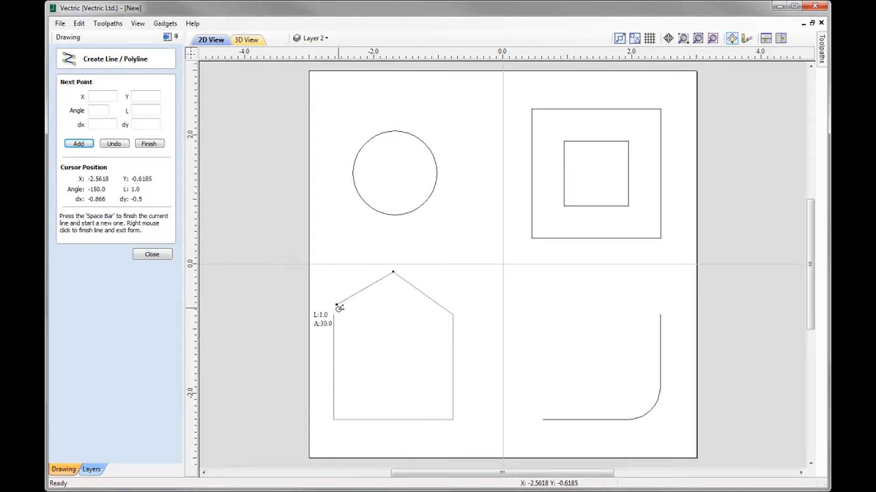
pyautogui.click(334, 315)
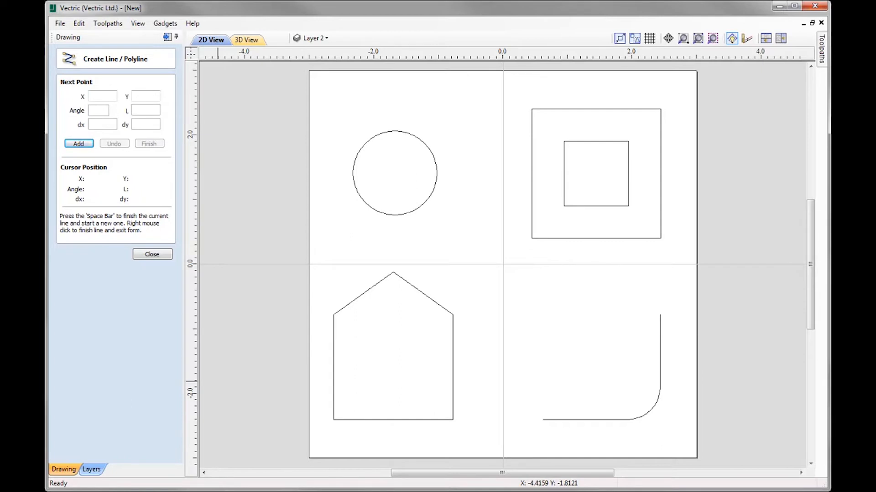
pyautogui.click(163, 255)
# Delete the house-shaped polyline below the circle.
pyautogui.click(454, 316)
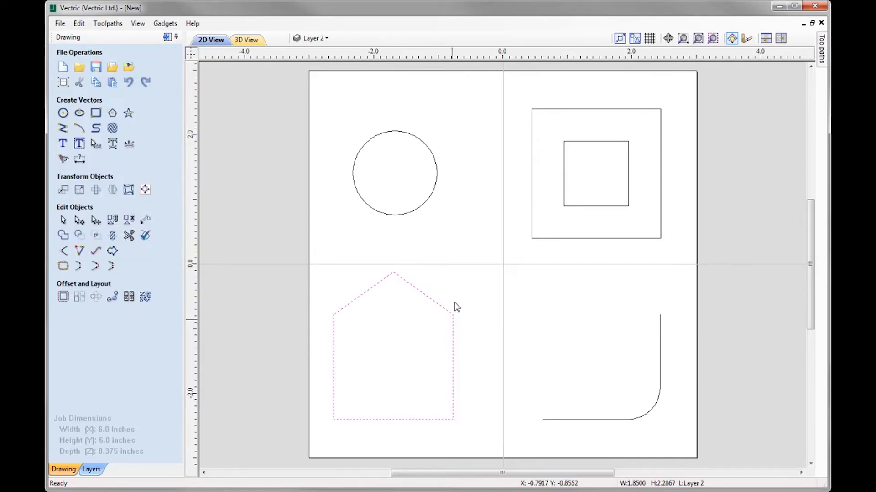
pyautogui.press('Delete')
# Draw a closed rectangular polyline about 1.3 x 1.6 inches below the circle, aligned with the circle's sides and the open curve's ends.
pyautogui.click(62, 128)
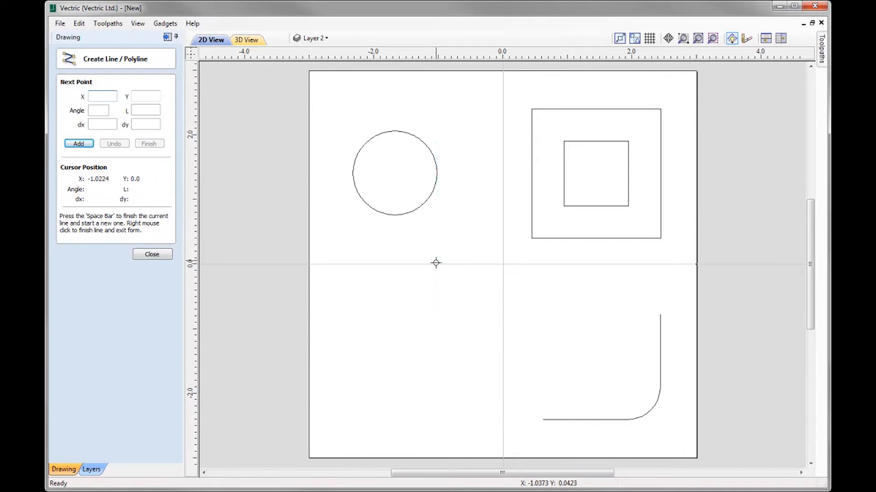
pyautogui.click(437, 314)
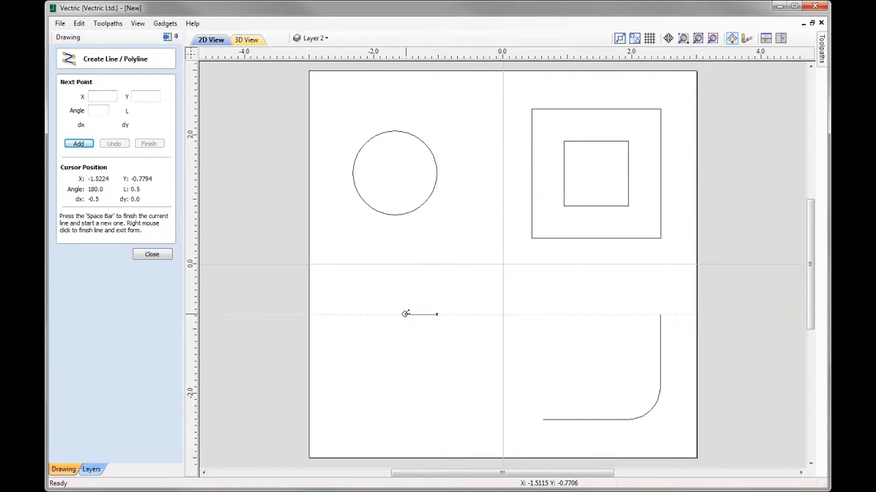
pyautogui.click(352, 314)
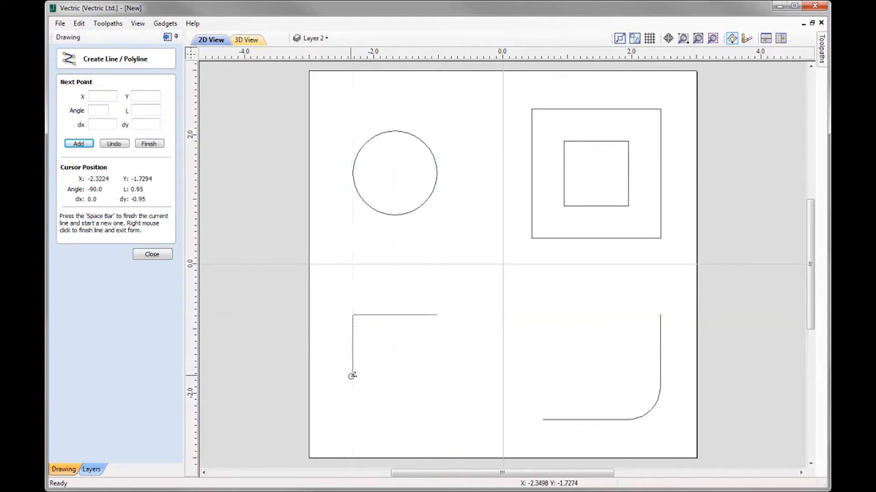
pyautogui.click(351, 419)
pyautogui.click(438, 420)
pyautogui.click(437, 315)
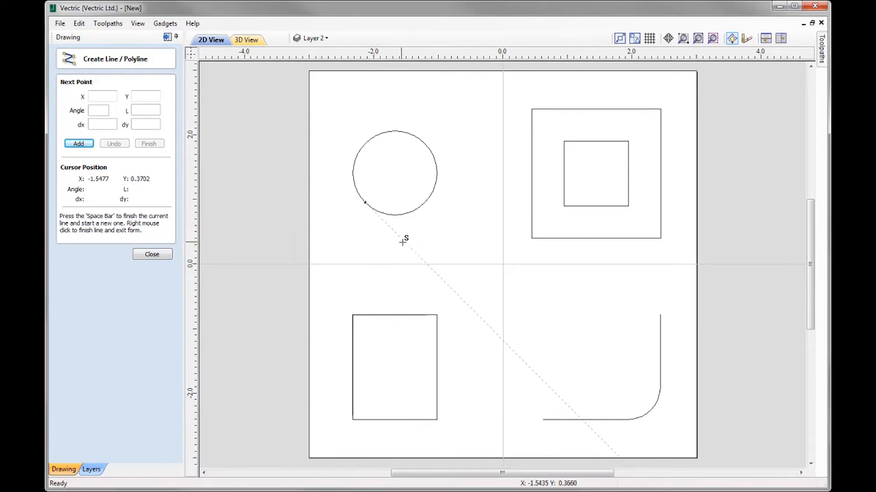
# Draw a two-segment polyline tangent to the circle's lower-left edge with the second segment perpendicular to the first, and delete it.
pyautogui.click(420, 259)
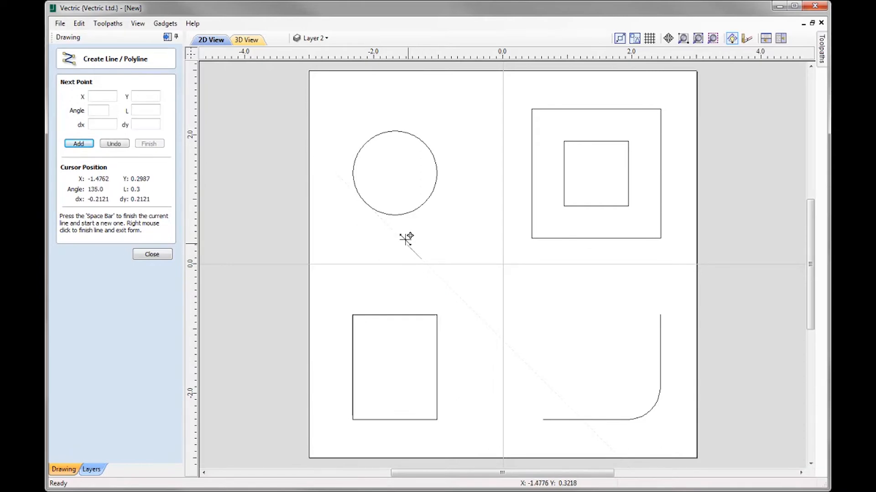
pyautogui.click(366, 202)
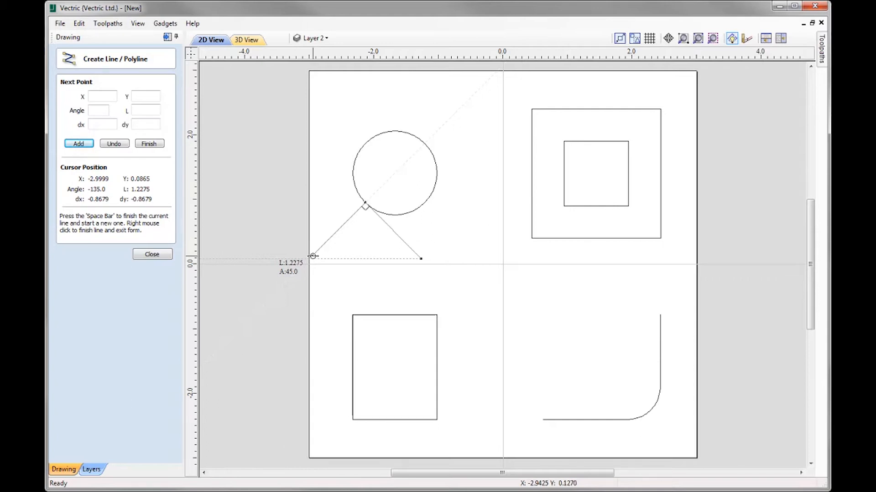
pyautogui.rightClick(312, 257)
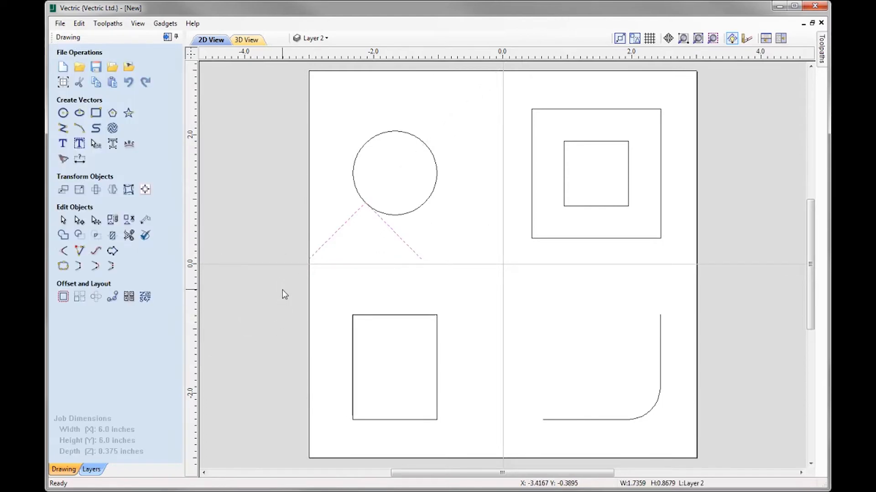
pyautogui.press('Delete')
# Draw a closed 1.5 x 1.5 inch square polyline midway between the two nested squares, with its corners on their diagonals.
pyautogui.click(63, 129)
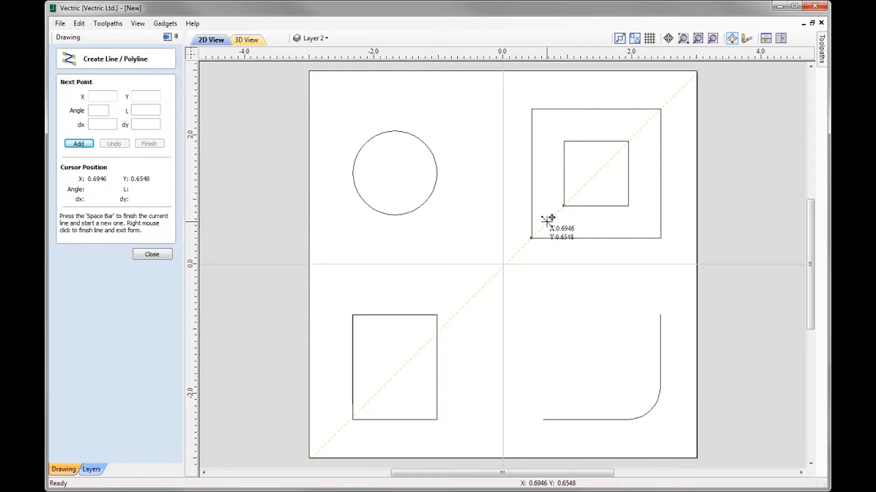
pyautogui.click(547, 221)
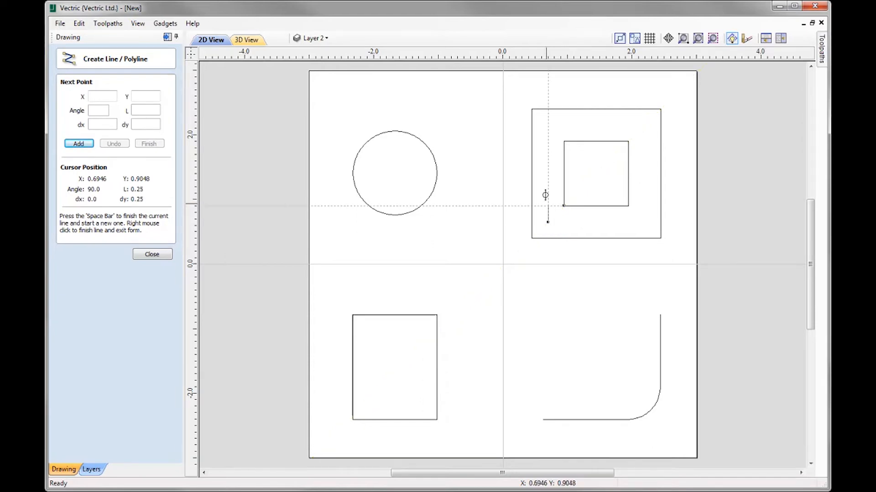
pyautogui.click(547, 124)
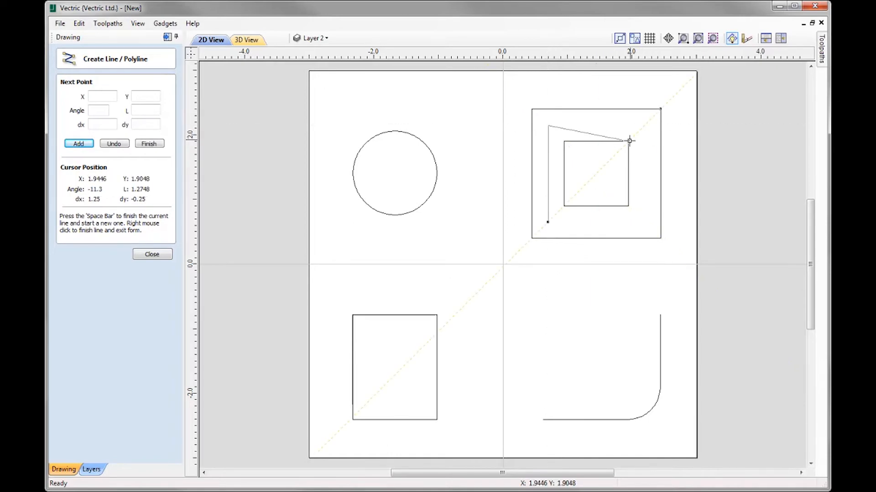
pyautogui.click(645, 124)
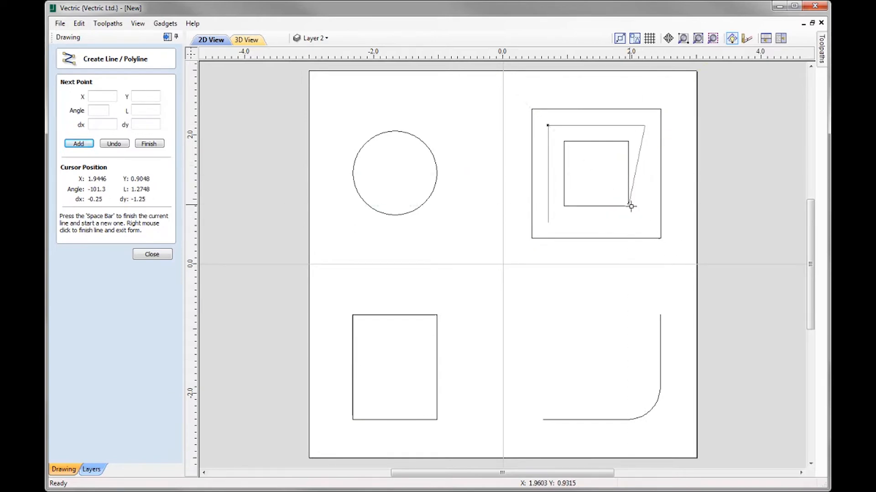
pyautogui.click(643, 221)
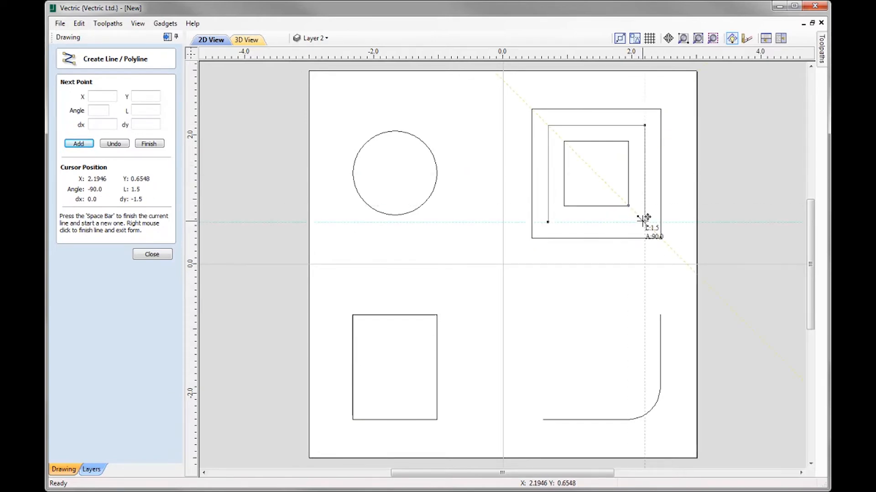
pyautogui.click(548, 221)
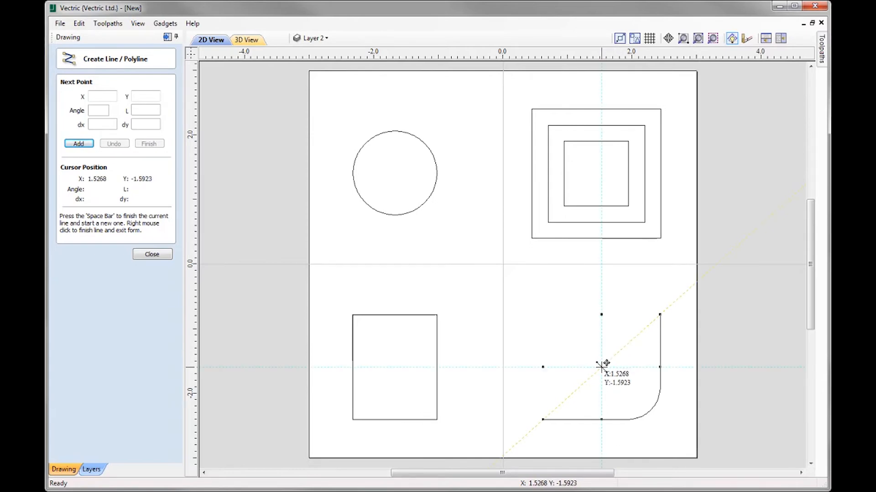
# Draw a diagonal line about 0.97 inch wide and 0.87 inch high, lying on the line that joins the open curve's two ends.
pyautogui.click(572, 393)
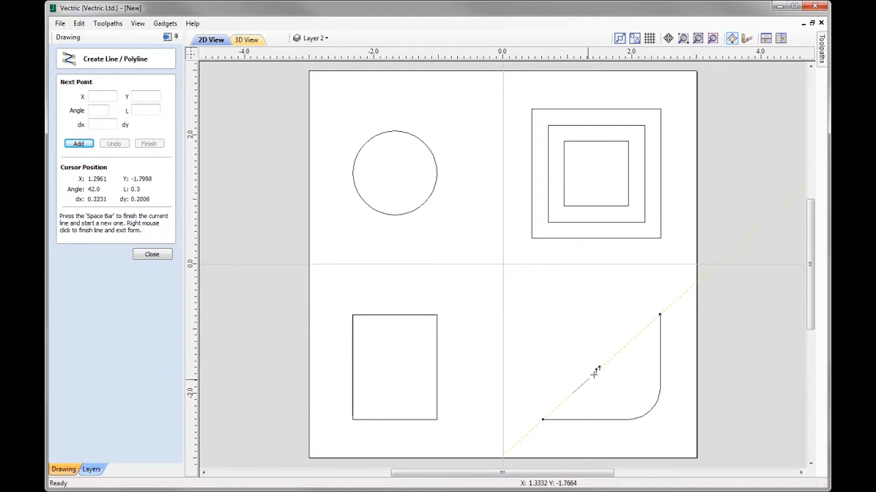
pyautogui.click(634, 341)
pyautogui.rightClick(670, 364)
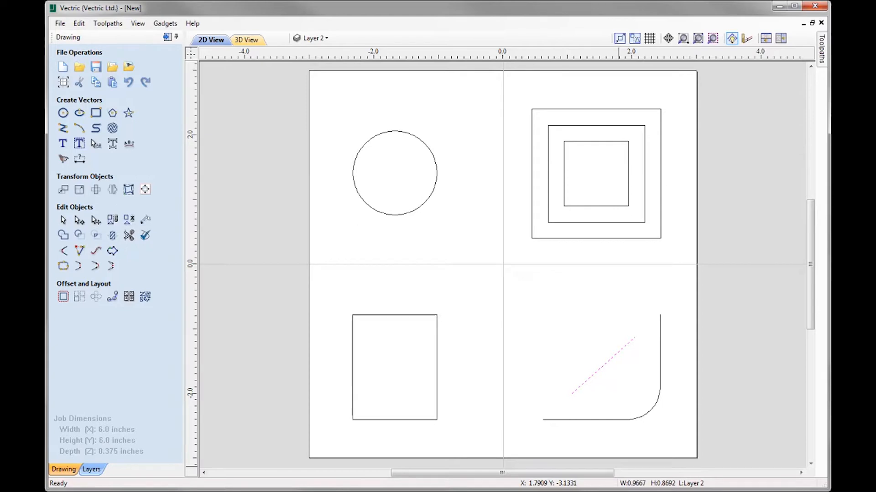
# Delete the rectangle below the circle, the diagonal line inside the open curve and the middle square of the nested squares.
pyautogui.click(617, 466)
pyautogui.click(374, 420)
pyautogui.press('Delete')
pyautogui.click(604, 365)
pyautogui.press('Delete')
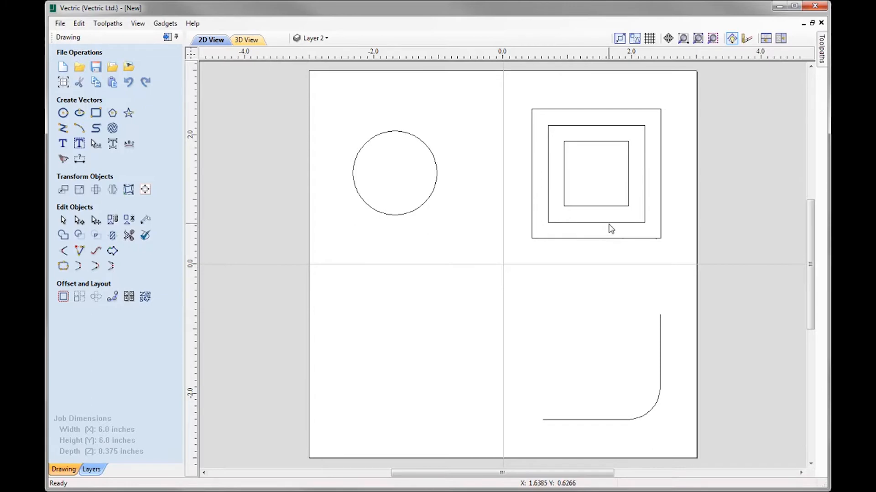
pyautogui.click(607, 224)
pyautogui.press('Delete')
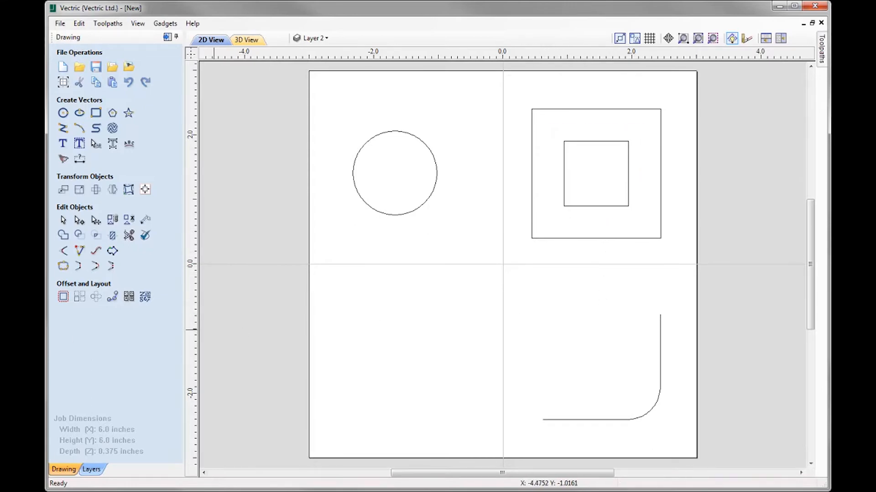
# Move the inner 1-inch square below the circle, centred on it, with its base level with the open curve's bottom line.
pyautogui.click(605, 206)
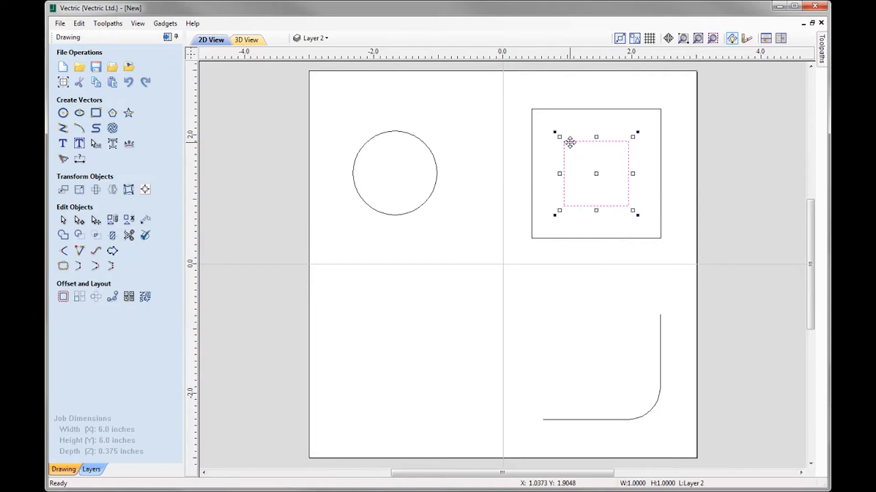
pyautogui.moveTo(579, 140); pyautogui.dragTo(456, 353)
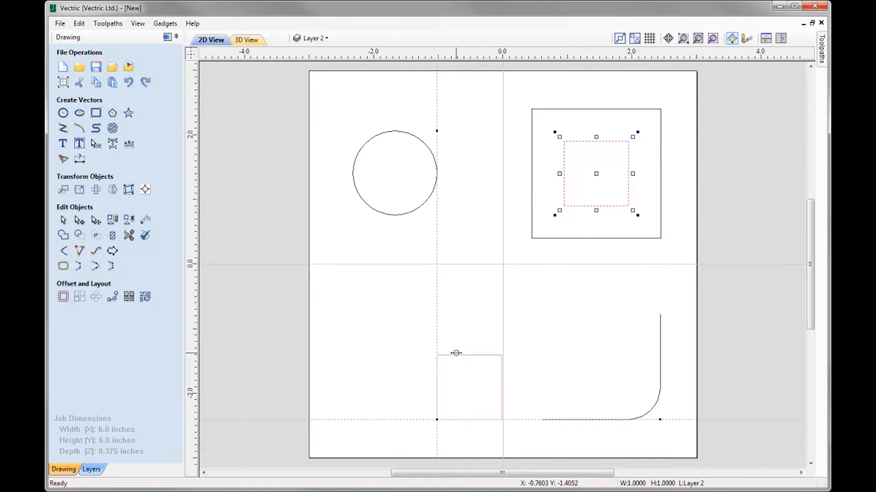
pyautogui.click(456, 353)
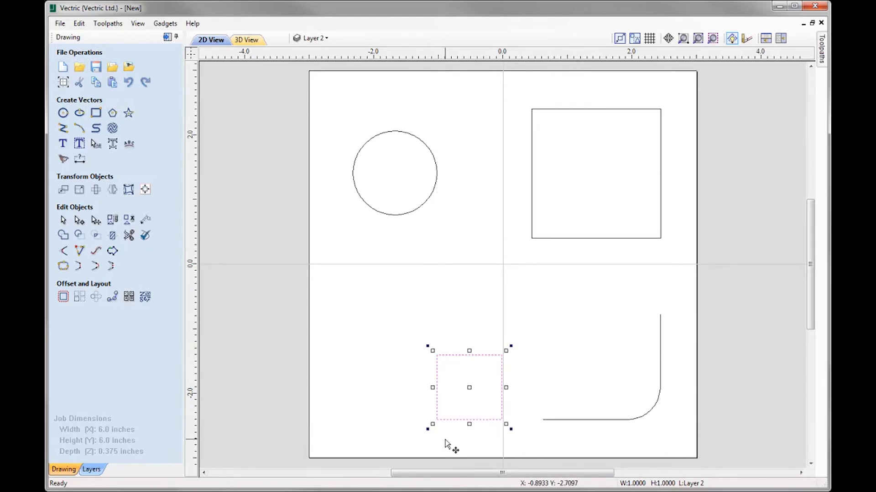
pyautogui.moveTo(471, 385); pyautogui.dragTo(482, 137)
pyautogui.moveTo(490, 140); pyautogui.dragTo(393, 392)
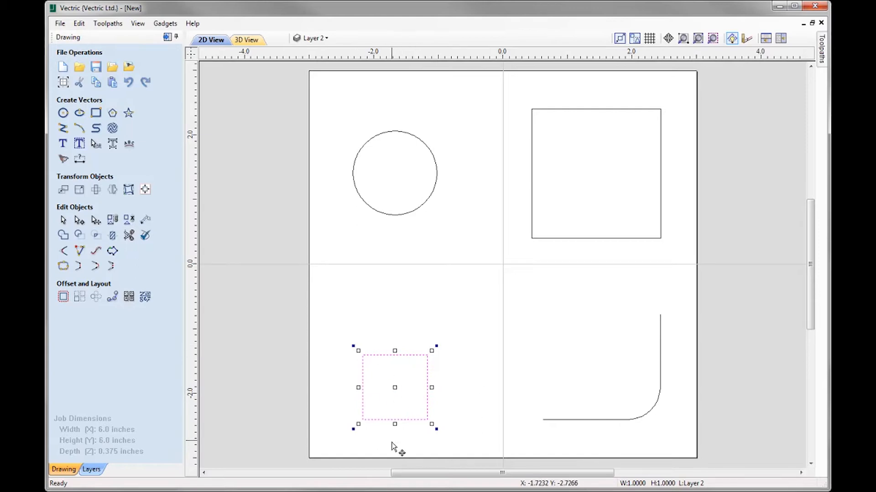
# Edit the moved square's nodes, pulling the upper-right end node to a point above the top edge's middle, making the shape about 1.53 inches high.
pyautogui.press('n')
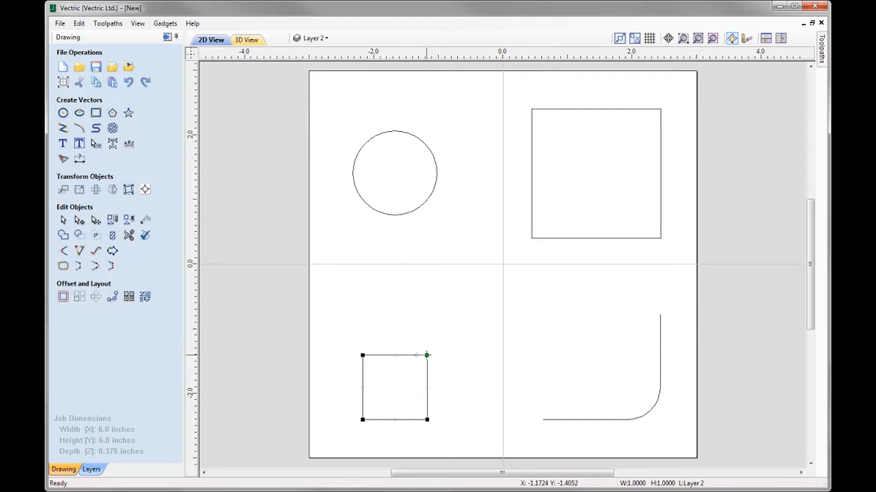
pyautogui.moveTo(426, 356); pyautogui.dragTo(395, 321)
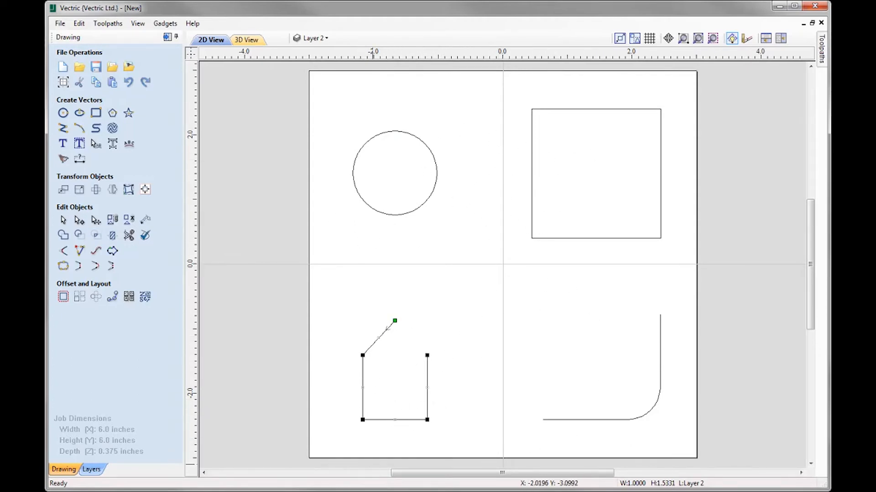
pyautogui.click(372, 464)
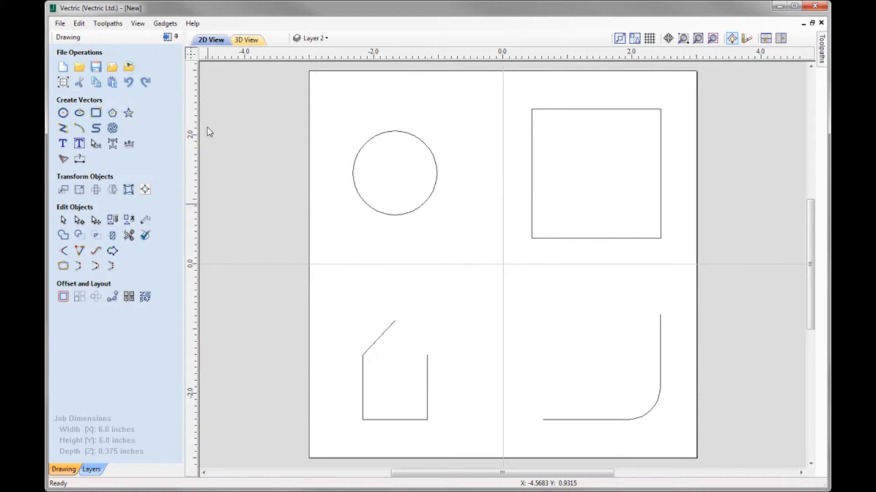
# Hide Layer 2 and make Layer 1 the active layer.
pyautogui.click(314, 38)
pyautogui.click(312, 68)
pyautogui.click(349, 56)
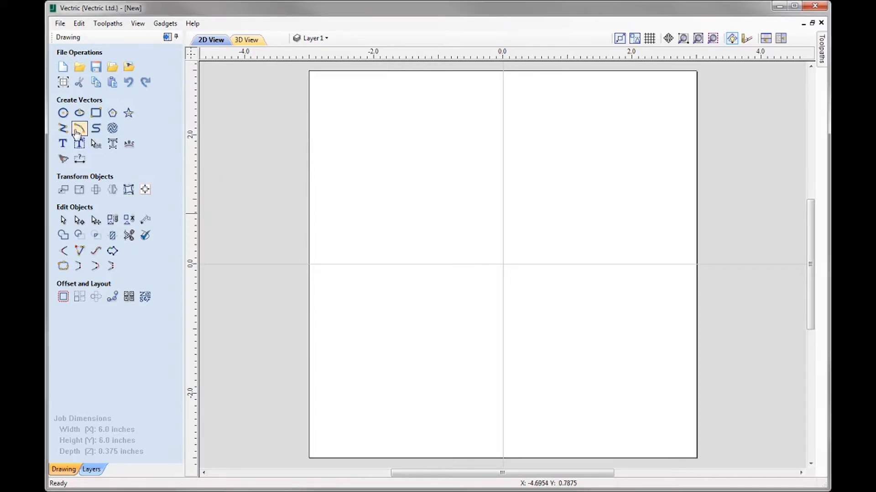
# Draw a 2-inch diameter circle in the job's upper-left quadrant, centred at about X -1.64, Y 1.30.
pyautogui.click(63, 114)
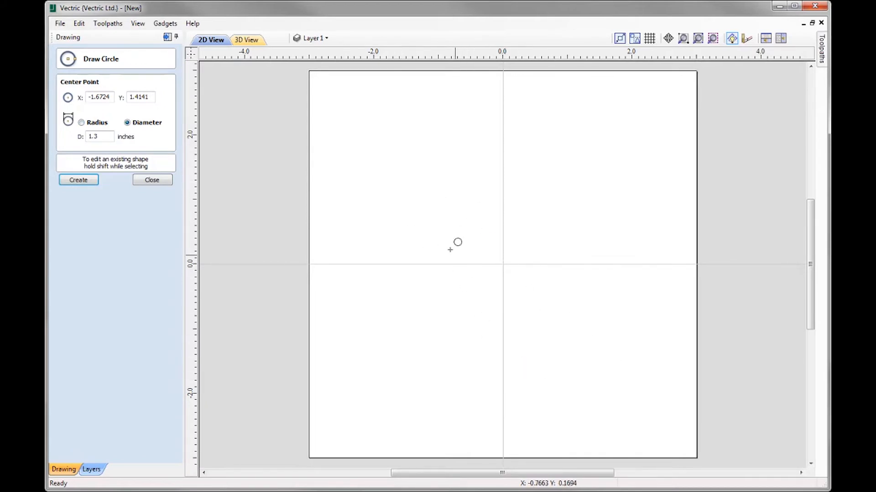
pyautogui.click(397, 181)
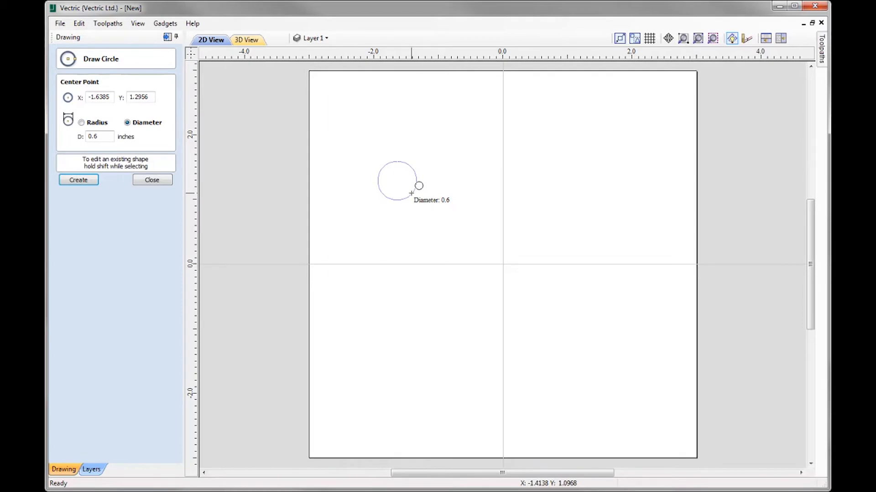
pyautogui.write('2')
pyautogui.press('Return')
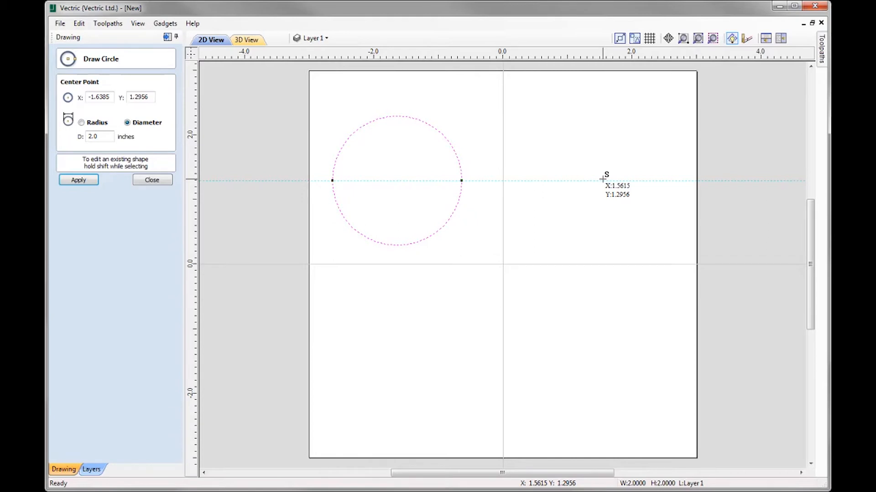
# Draw a second 2-inch diameter circle in the upper-right quadrant at about X 1.56, with its centre level with the first circle's.
pyautogui.click(602, 179)
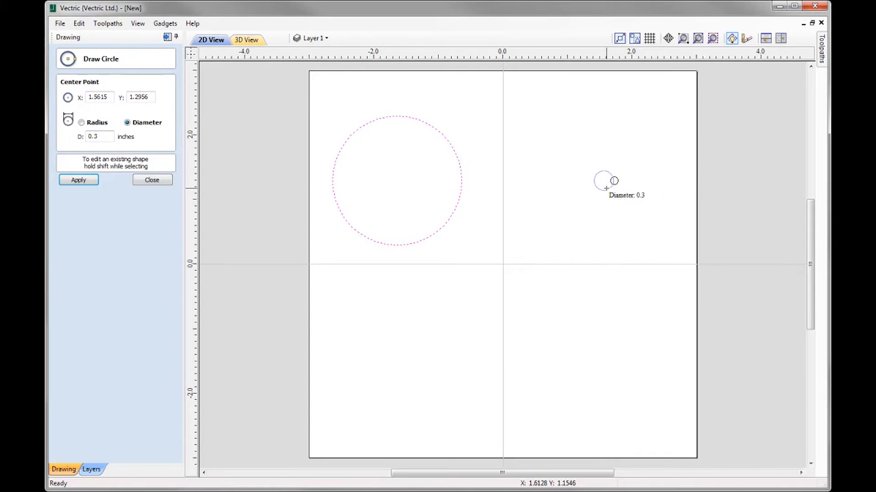
pyautogui.write('2')
pyautogui.press('Return')
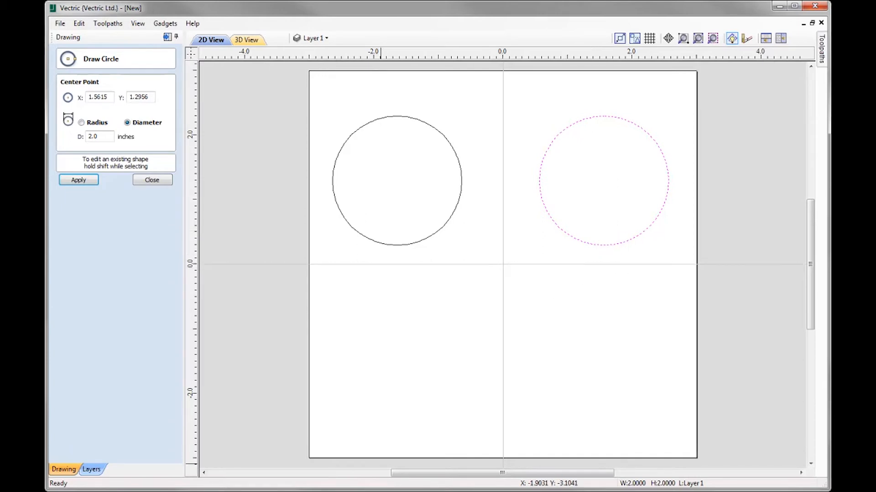
pyautogui.click(152, 180)
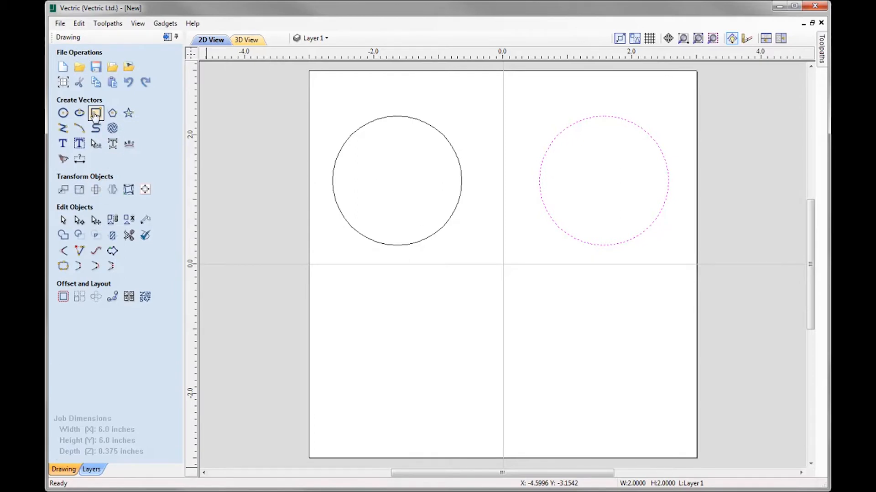
# Draw a square-cornered rectangle 1 inch wide and 1 inch high below the left circle.
pyautogui.click(96, 114)
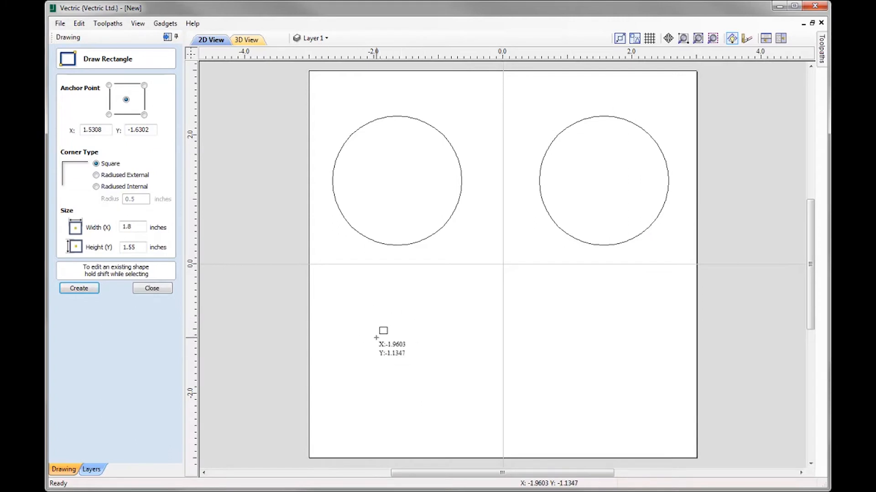
pyautogui.moveTo(371, 327); pyautogui.dragTo(384, 335)
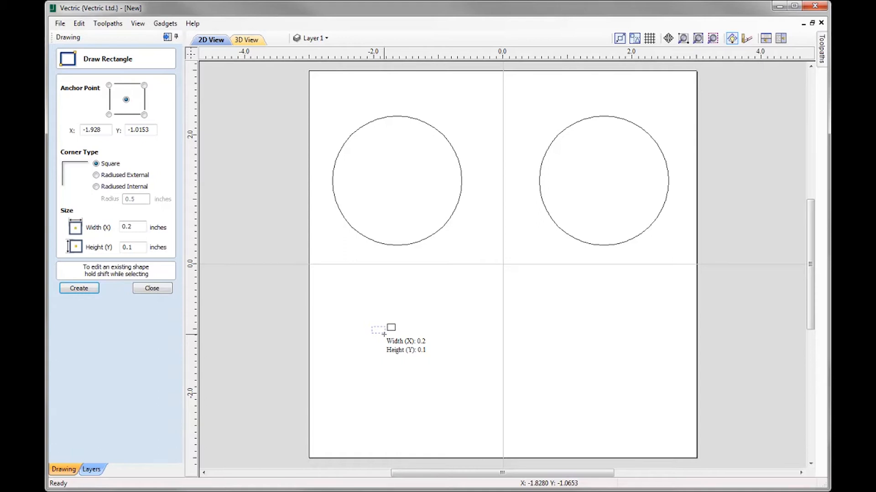
pyautogui.write('1')
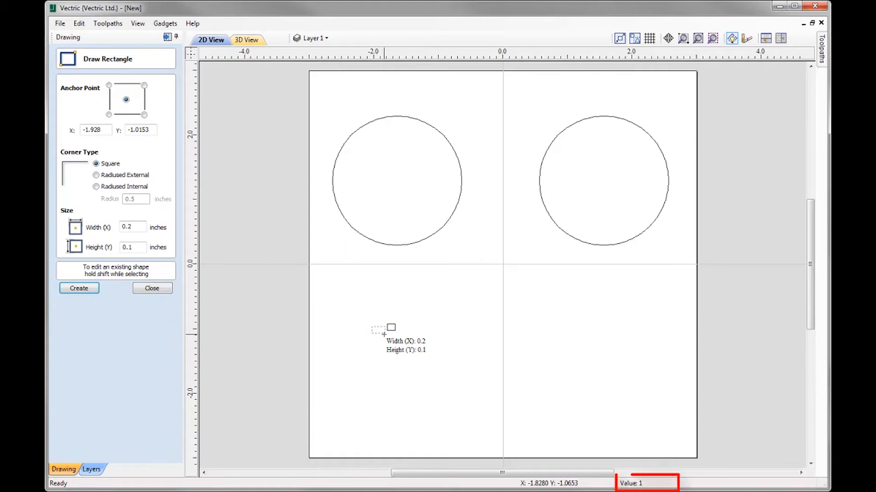
pyautogui.write('w1h')
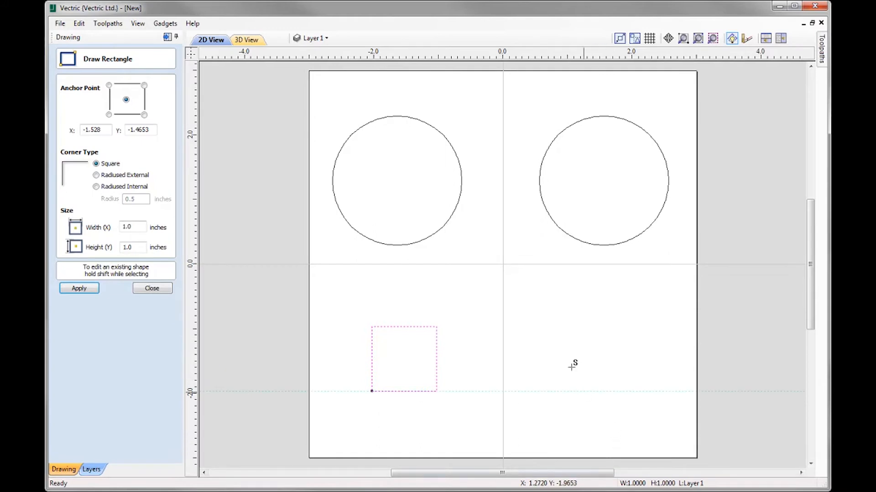
# Draw a rectangle 3 inches wide and 2 inches high below the right circle, and delete it.
pyautogui.moveTo(533, 308); pyautogui.dragTo(540, 312)
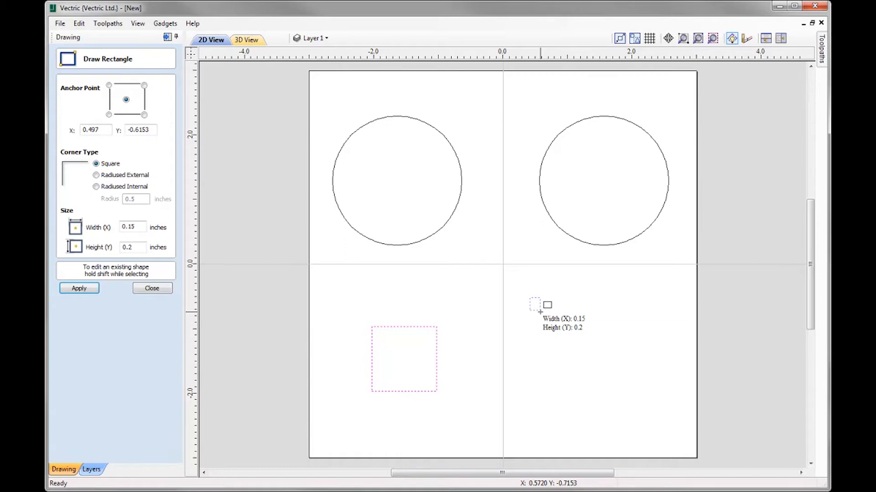
pyautogui.write('3')
pyautogui.write('w')
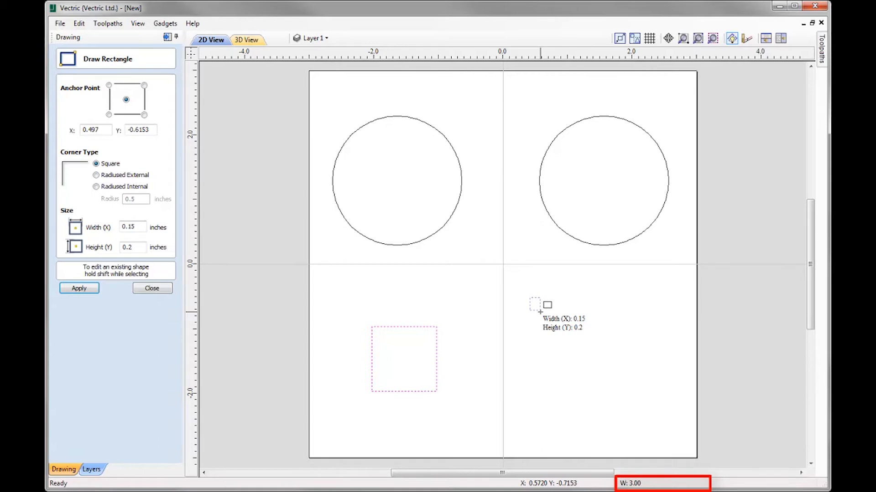
pyautogui.write('2')
pyautogui.press('Return')
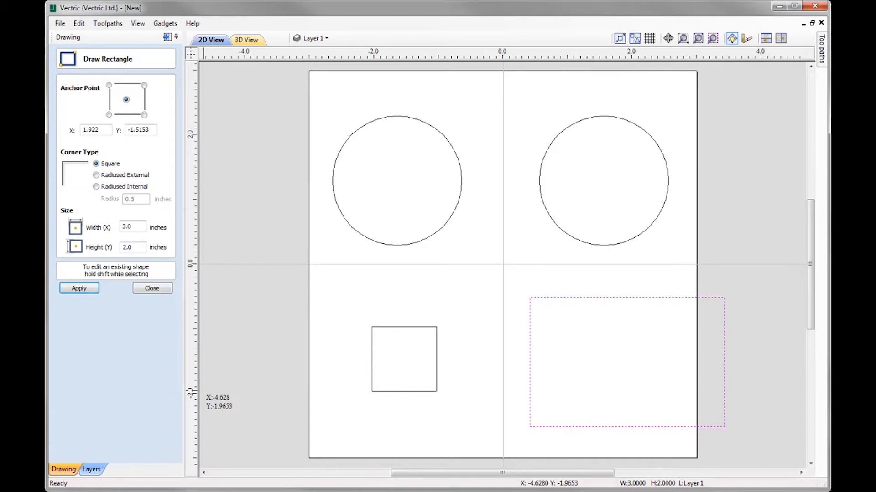
pyautogui.click(151, 290)
pyautogui.click(628, 345)
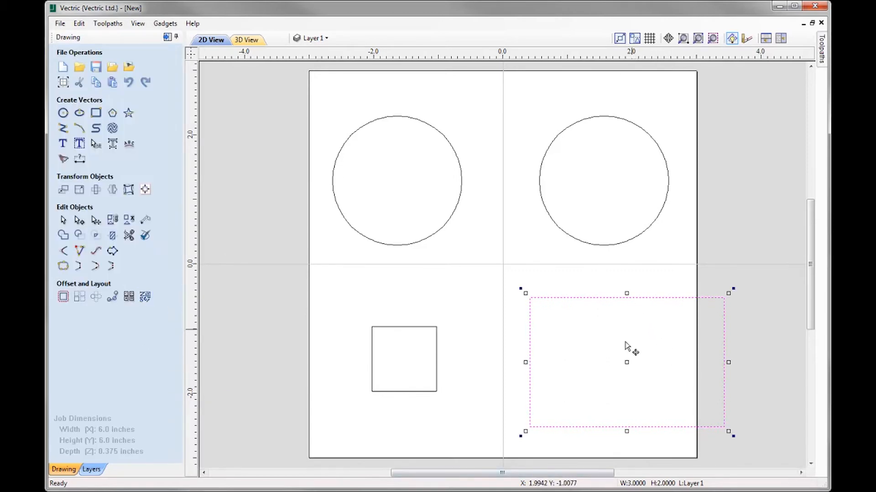
pyautogui.press('Delete')
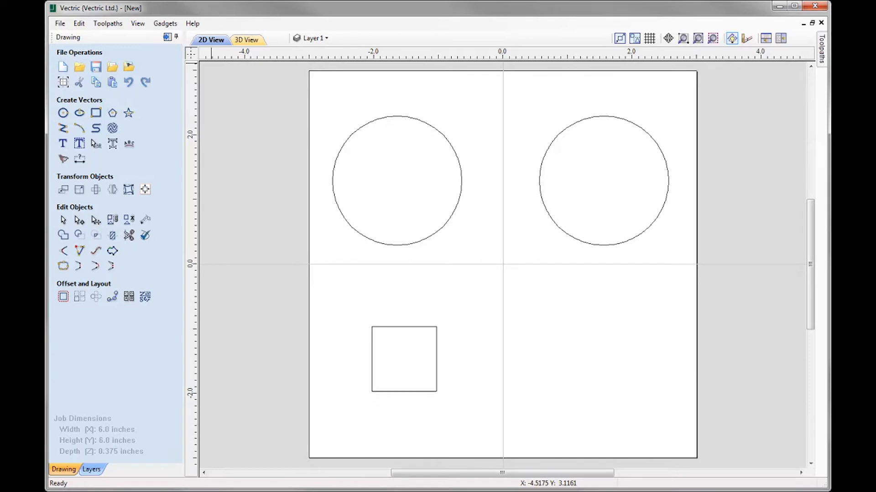
# Select the 1-inch square and move it straight up by exactly 1 inch.
pyautogui.click(436, 363)
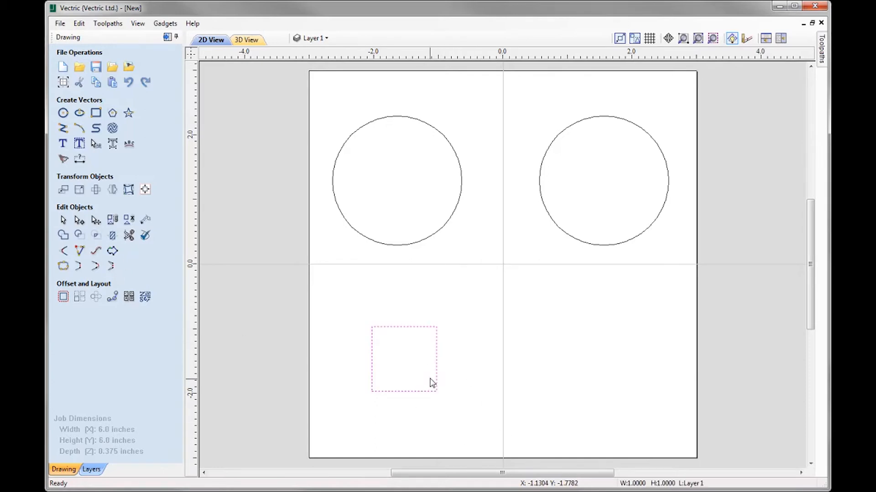
pyautogui.click(437, 369)
pyautogui.moveTo(421, 326); pyautogui.dragTo(422, 322)
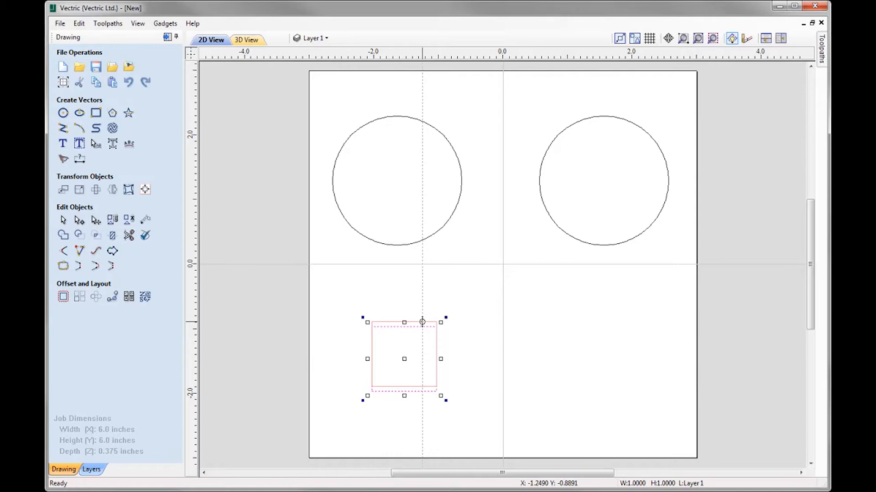
pyautogui.write('1')
pyautogui.press('Up')
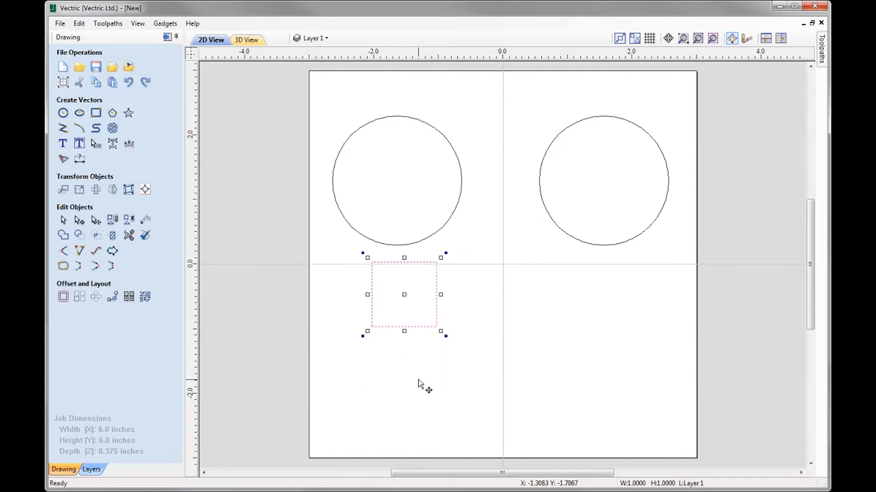
# Move the square straight down by exactly 1 inch.
pyautogui.click(411, 327)
pyautogui.moveTo(413, 263); pyautogui.dragTo(413, 272)
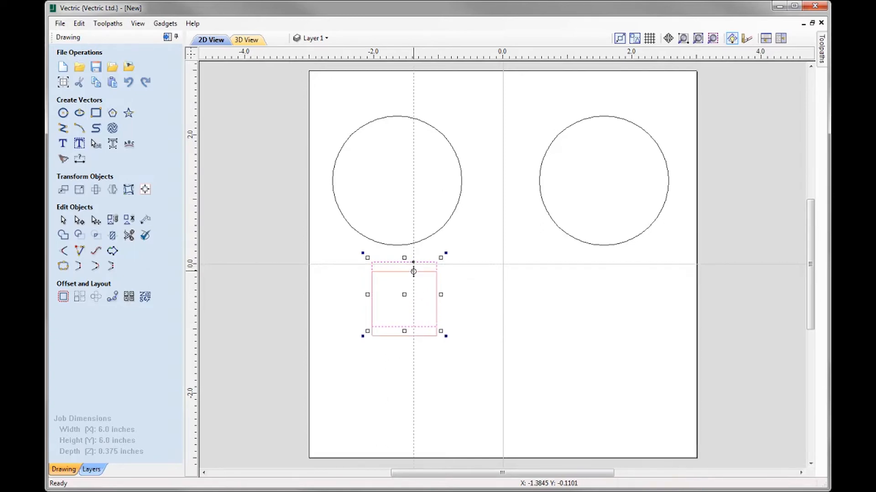
pyautogui.write('1')
pyautogui.press('Return')
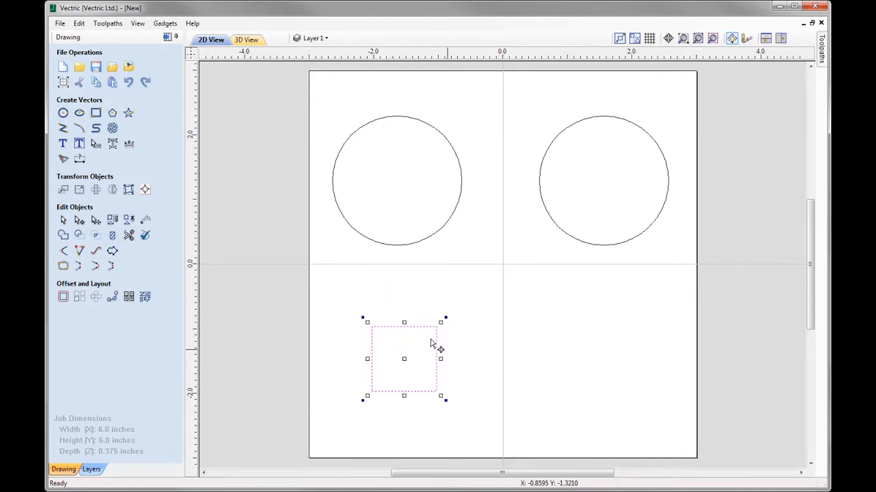
# Move the square by its centre point to the absolute position X 0, Y 0.
pyautogui.click(404, 360)
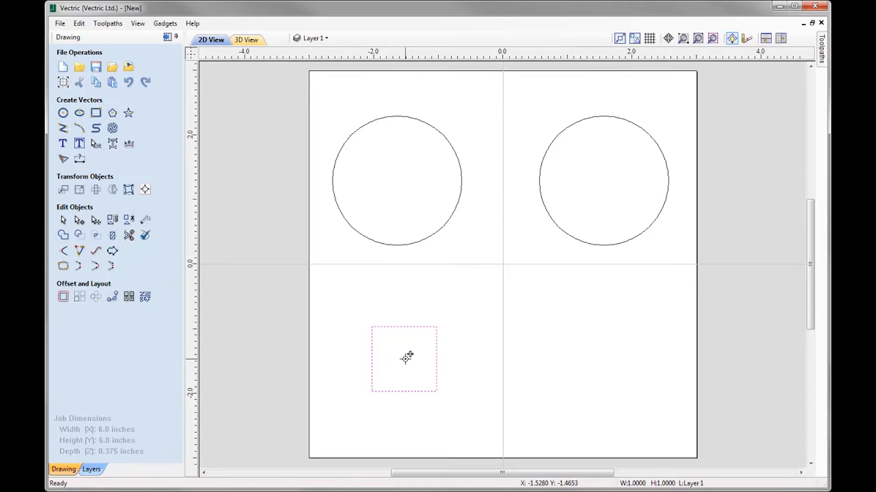
pyautogui.moveTo(405, 359); pyautogui.dragTo(410, 359)
pyautogui.moveTo(410, 358); pyautogui.dragTo(409, 358)
pyautogui.write('0')
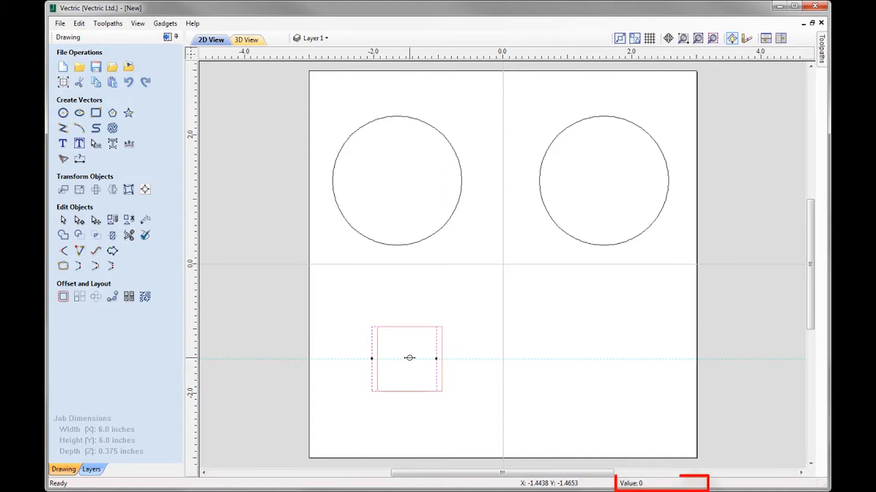
pyautogui.write('x0')
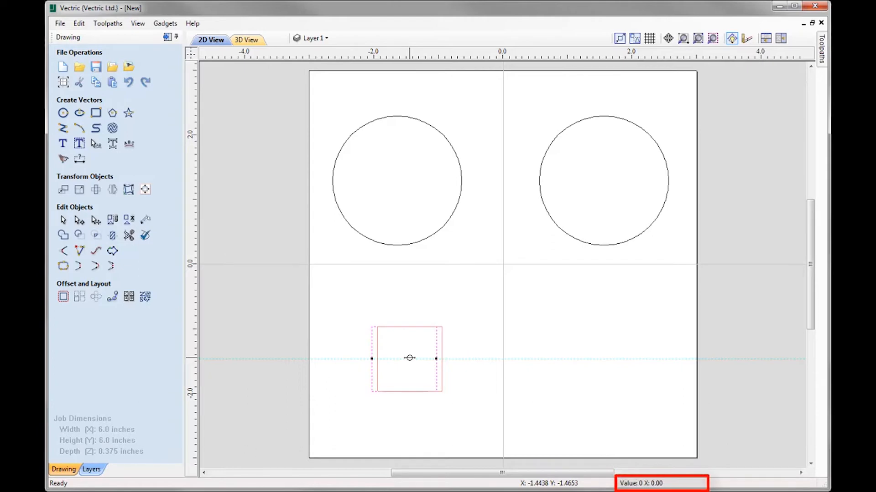
pyautogui.press('Return')
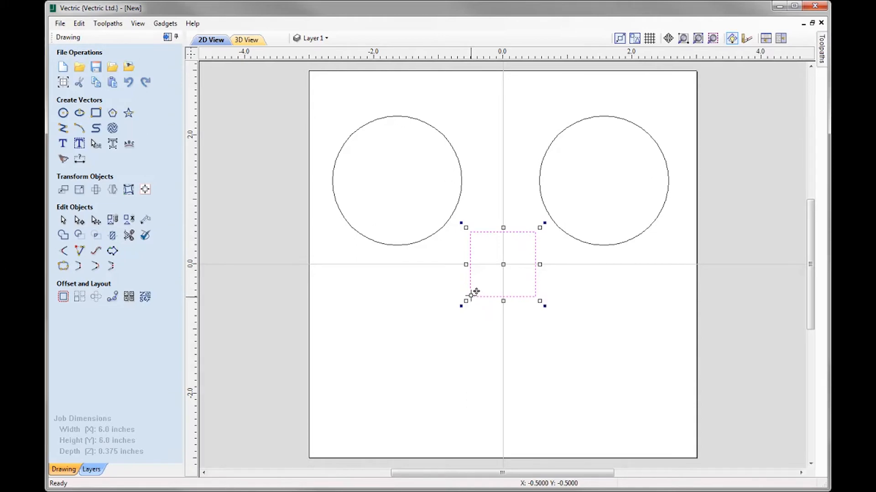
# Place the square's lower-left corner at 0,0, and return the square to the job's lower-left quadrant.
pyautogui.moveTo(470, 296); pyautogui.dragTo(471, 294)
pyautogui.write('0,0')
pyautogui.press('Return')
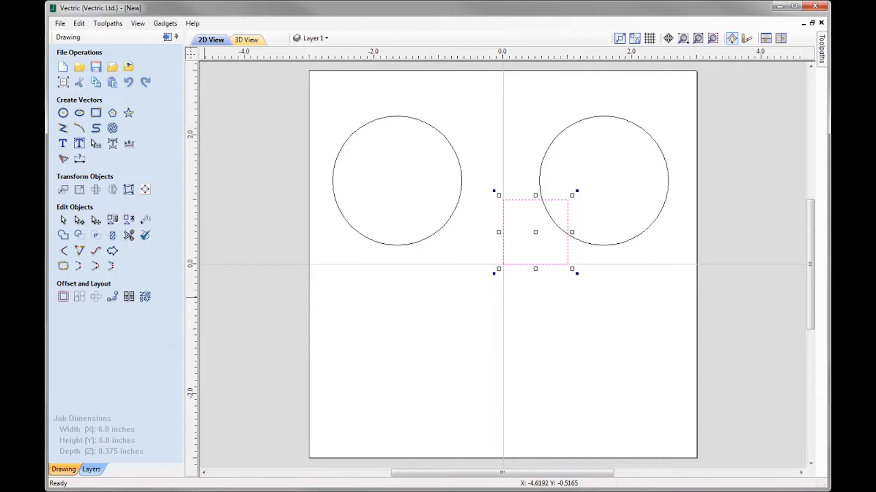
pyautogui.moveTo(532, 228); pyautogui.dragTo(401, 356)
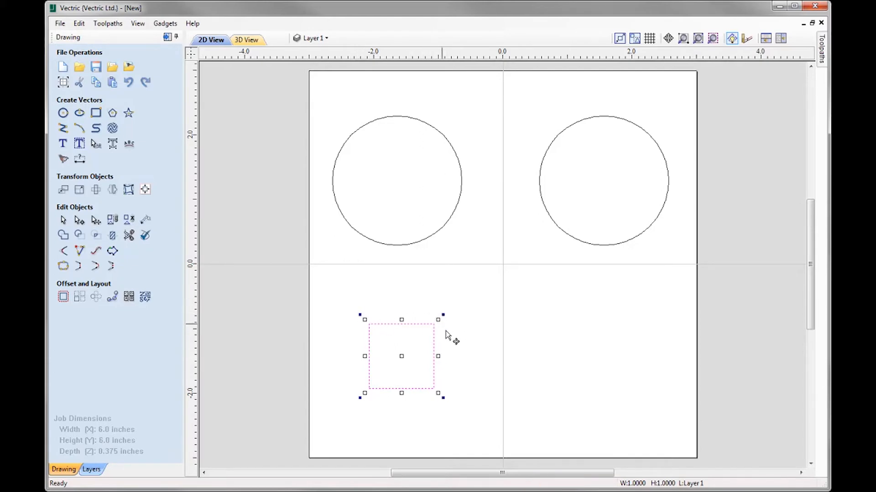
# Rotate the square by 45 degrees about its centre, and undo the rotation.
pyautogui.moveTo(443, 315); pyautogui.dragTo(440, 313)
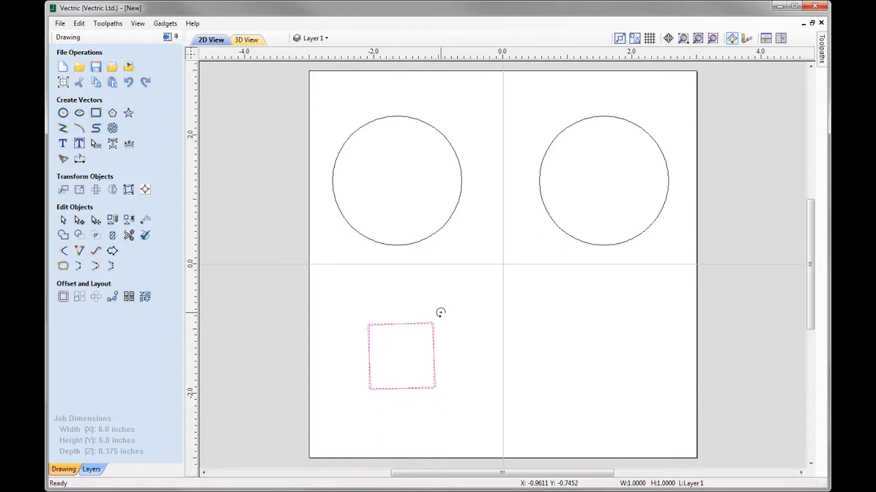
pyautogui.moveTo(440, 313); pyautogui.dragTo(440, 313)
pyautogui.write('45')
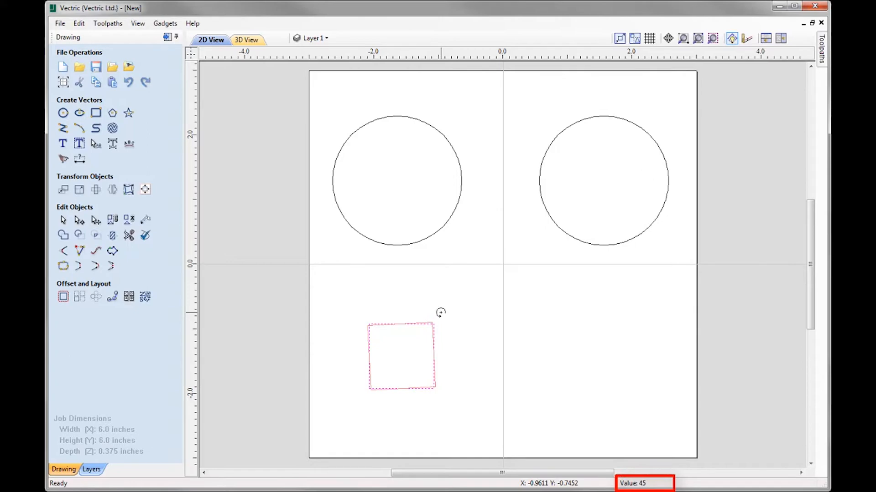
pyautogui.press('Return')
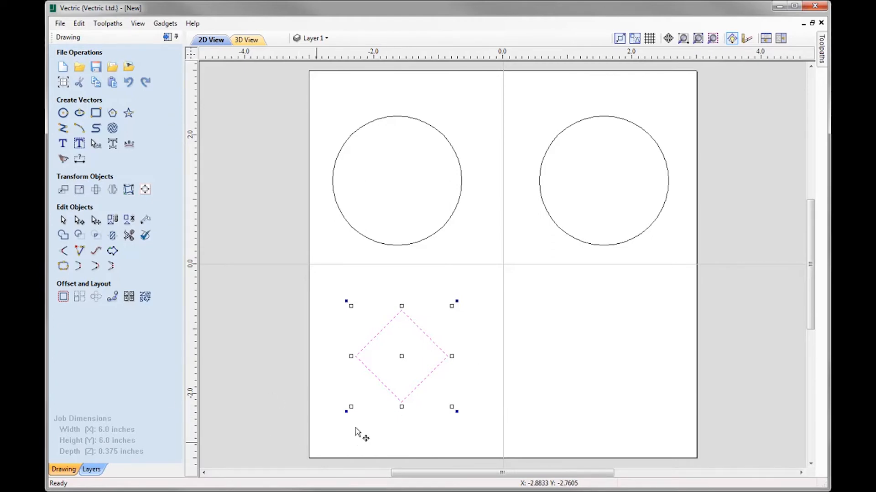
pyautogui.doubleClick(346, 411)
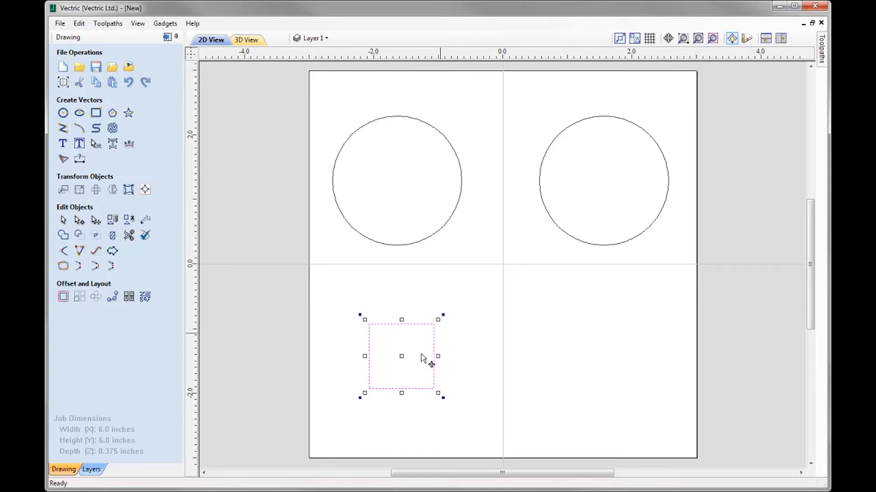
# Resize the square to 0.5 by 0.5 inches, keeping its lower-left corner fixed.
pyautogui.click(442, 318)
pyautogui.moveTo(439, 319); pyautogui.dragTo(441, 316)
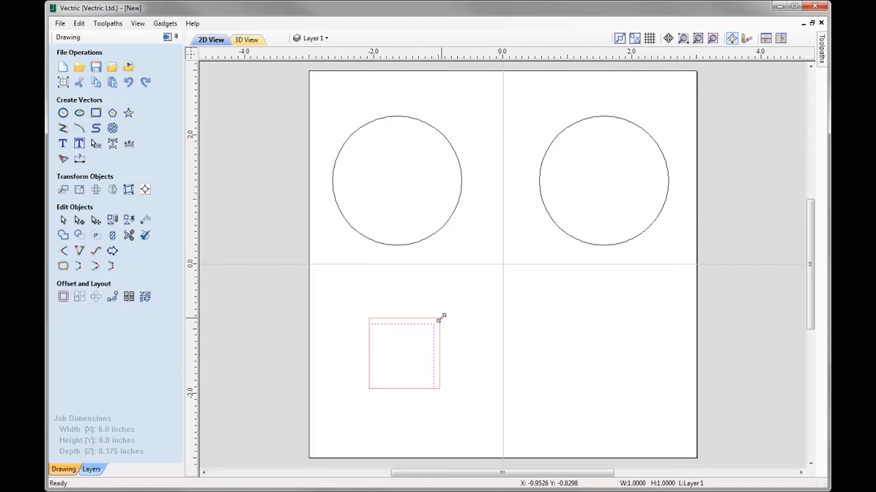
pyautogui.write('0.5d0.5')
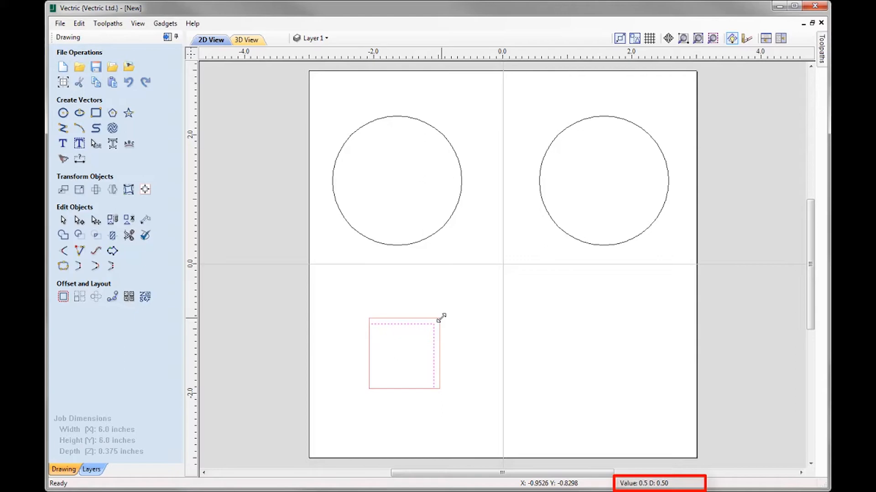
pyautogui.press('Return')
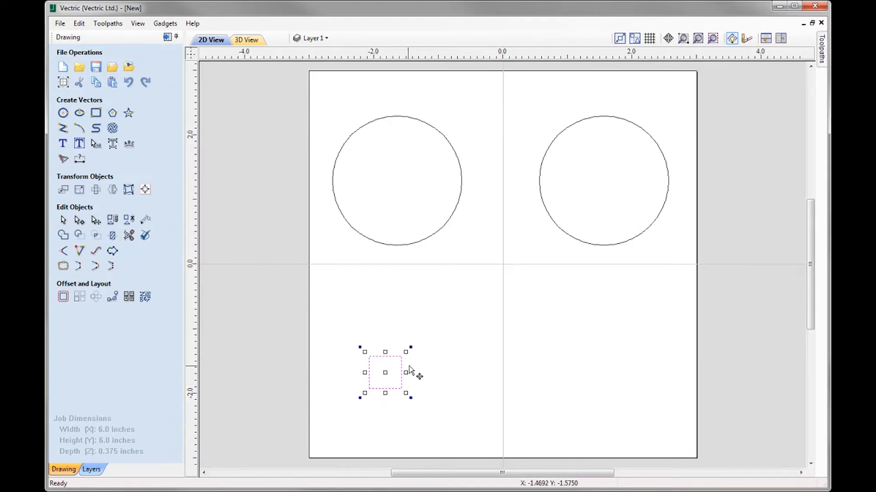
# Scale the square up by a factor of 3 from its lower-left corner, and deselect it.
pyautogui.moveTo(406, 351); pyautogui.dragTo(408, 350)
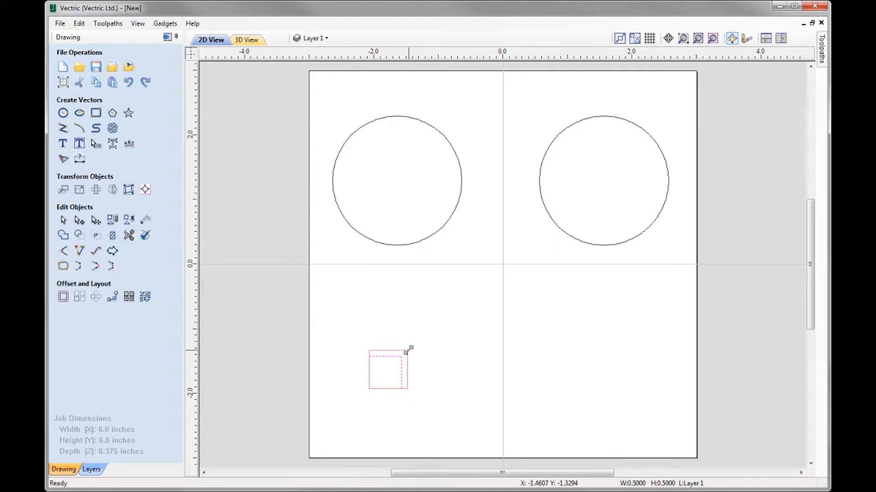
pyautogui.write('3')
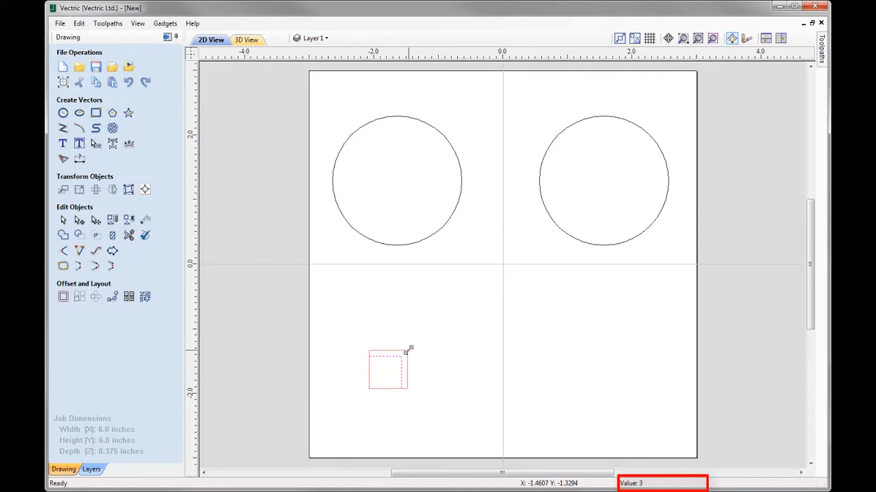
pyautogui.press('Return')
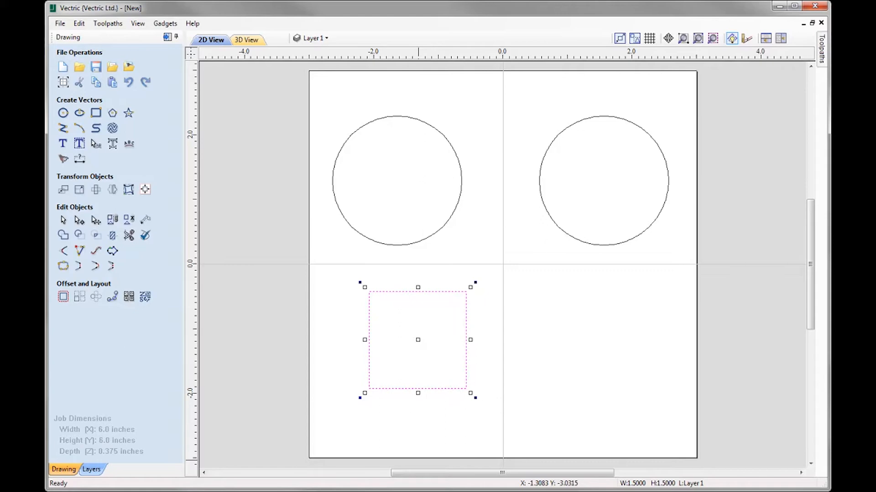
pyautogui.click(475, 67)
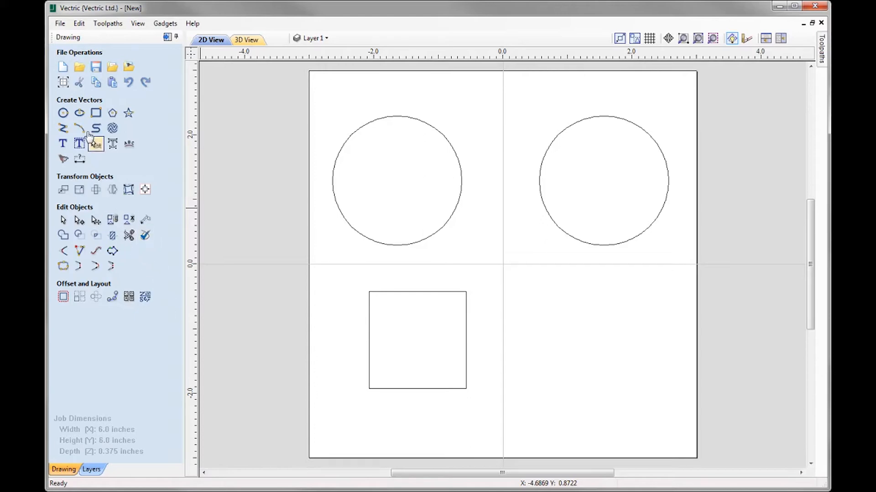
# Import the vectors from SnowWhite.dxf into the job.
pyautogui.click(60, 24)
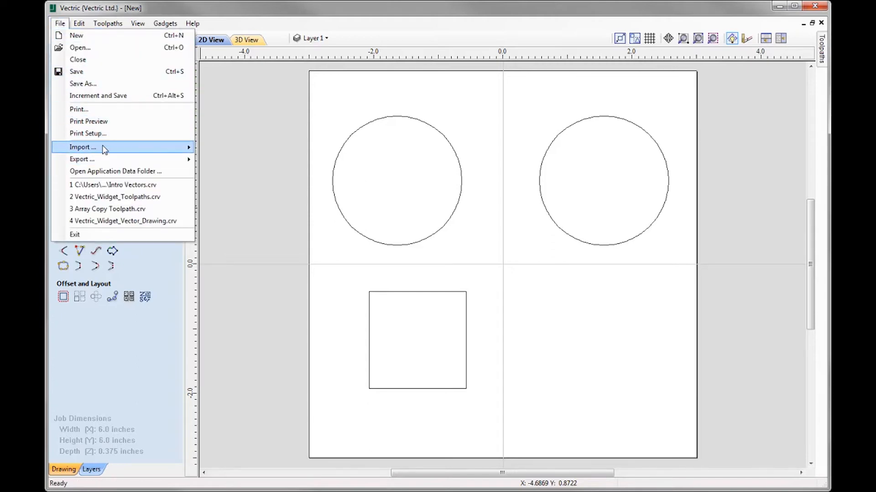
pyautogui.moveTo(128, 147)
pyautogui.click(248, 149)
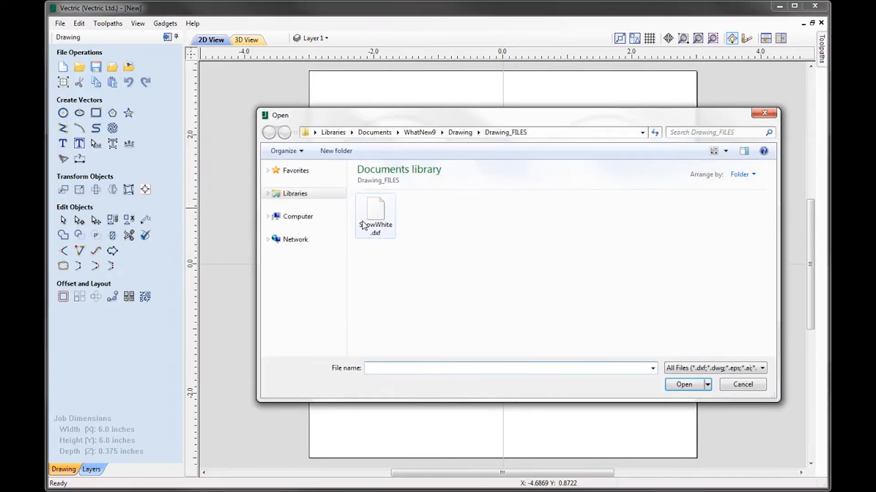
pyautogui.click(368, 226)
pyautogui.click(686, 386)
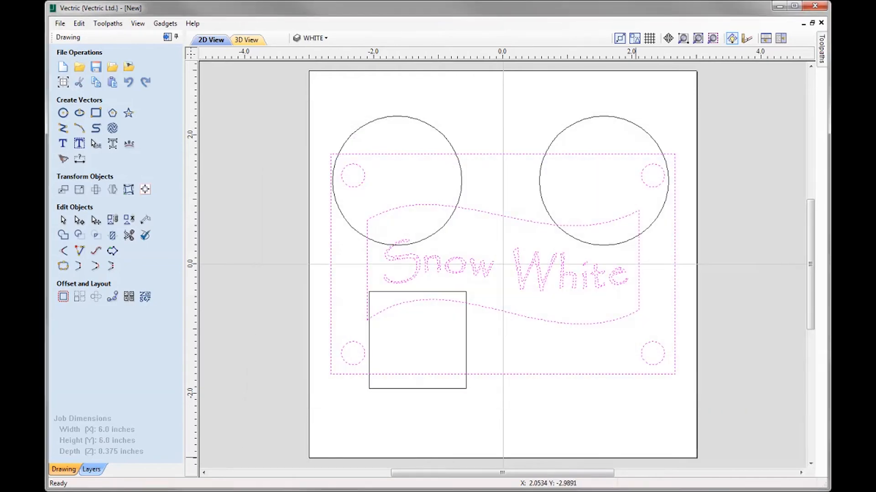
# Hide Layer 1 and deselect the imported vectors.
pyautogui.click(314, 38)
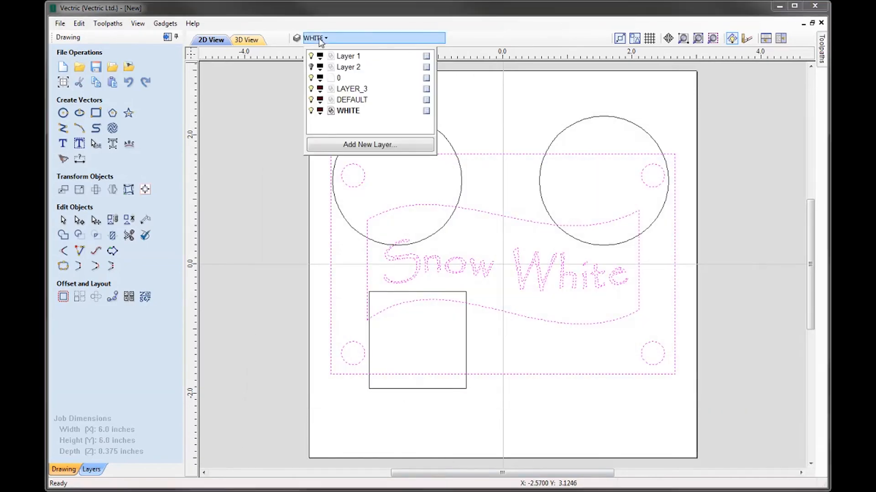
pyautogui.click(311, 55)
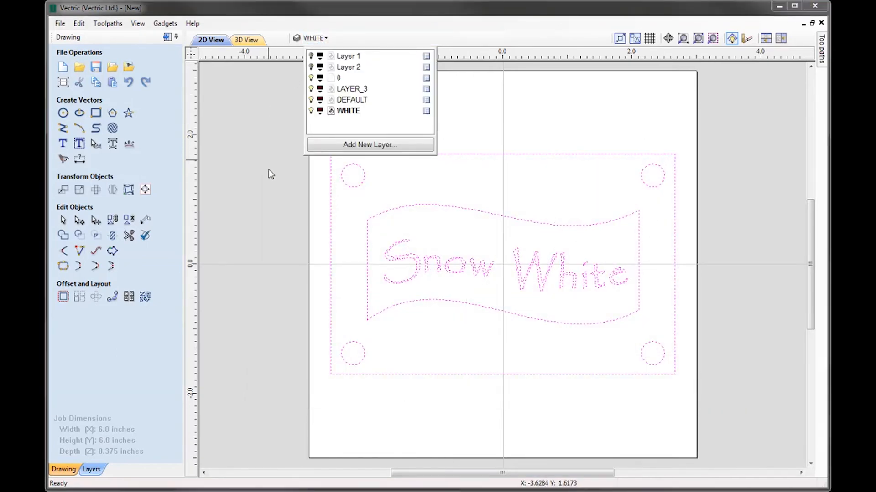
pyautogui.click(267, 191)
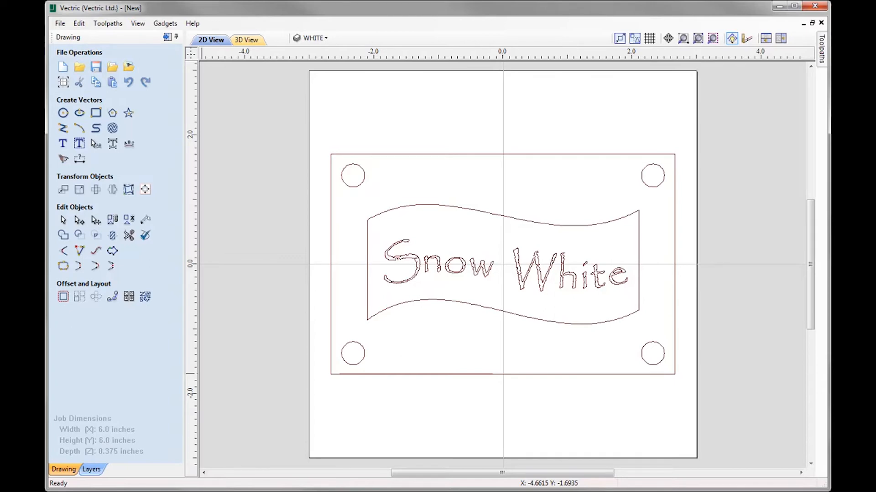
# Run the Vector Validator on all visible vectors and fix the zero-length spans.
pyautogui.click(145, 235)
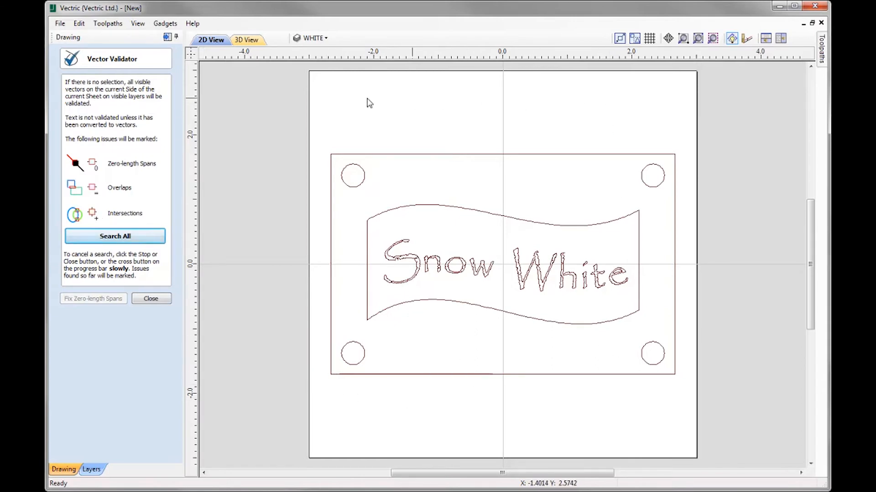
pyautogui.click(125, 242)
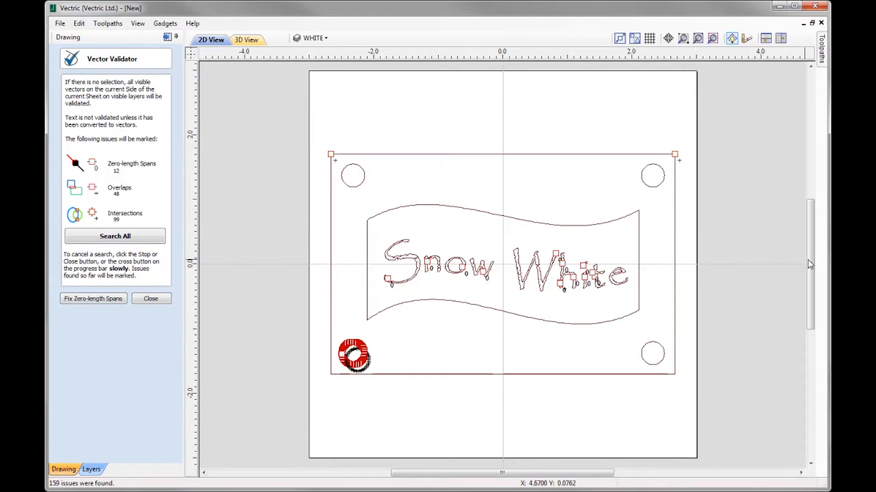
pyautogui.scroll(2, 538, 280)
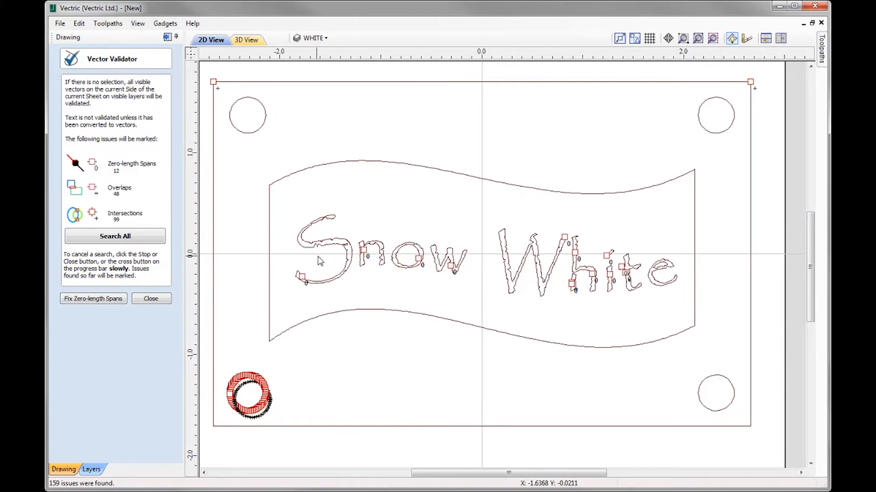
pyautogui.click(93, 300)
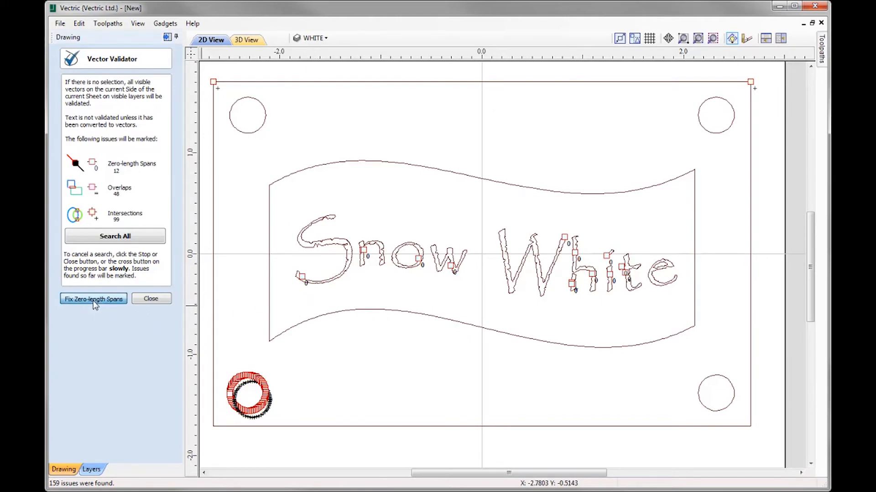
# Examine the overlaps and intersections marked on the small circle in the sign's lower-left corner.
pyautogui.click(809, 268)
pyautogui.scroll(-2, 470, 273)
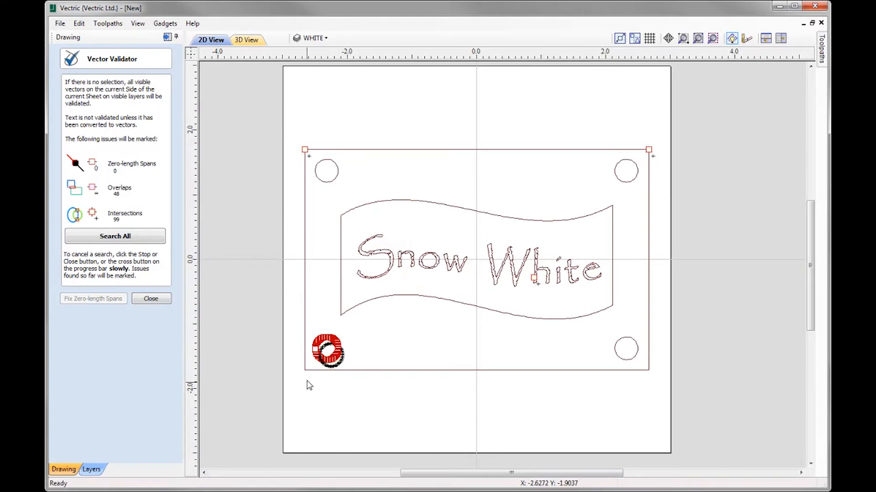
pyautogui.scroll(10, 309, 387)
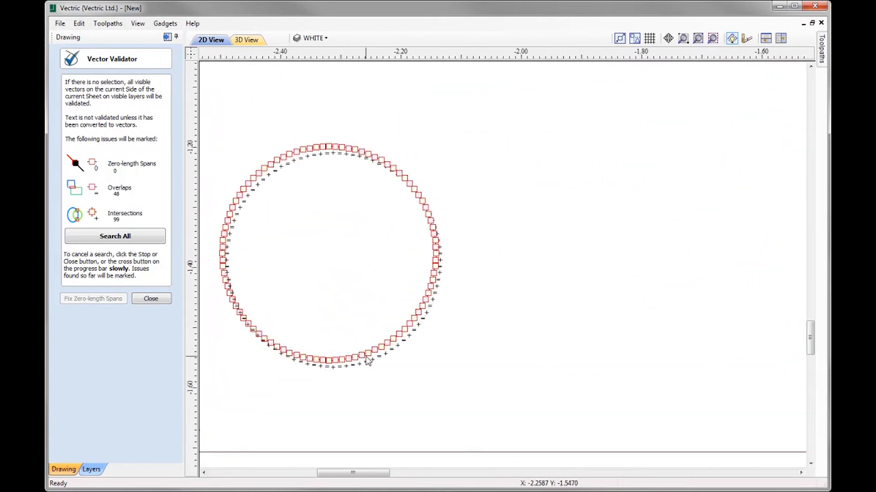
pyautogui.scroll(2, 368, 360)
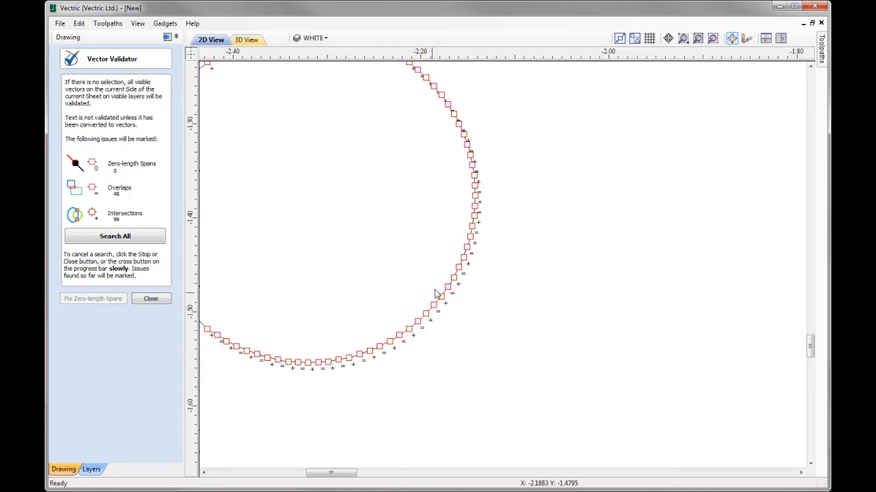
# Move the duplicate circle off the hole in the sign's lower-left corner and delete it.
pyautogui.scroll(-3, 410, 352)
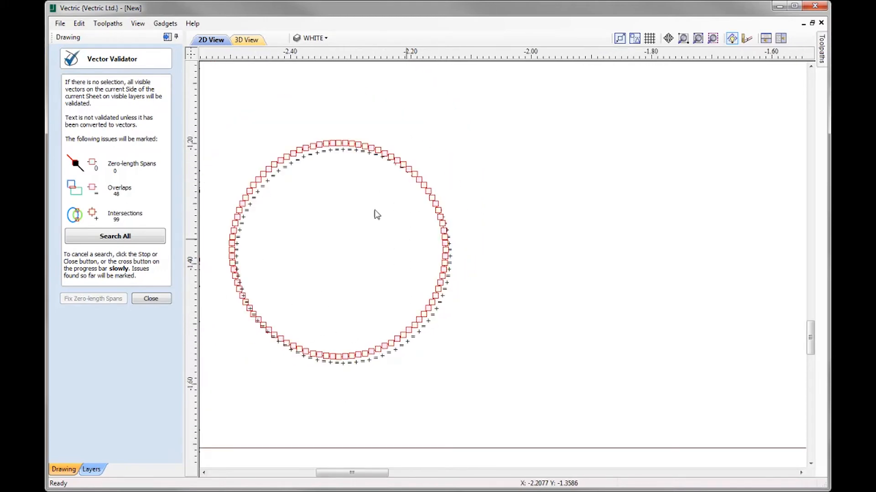
pyautogui.scroll(-2, 346, 342)
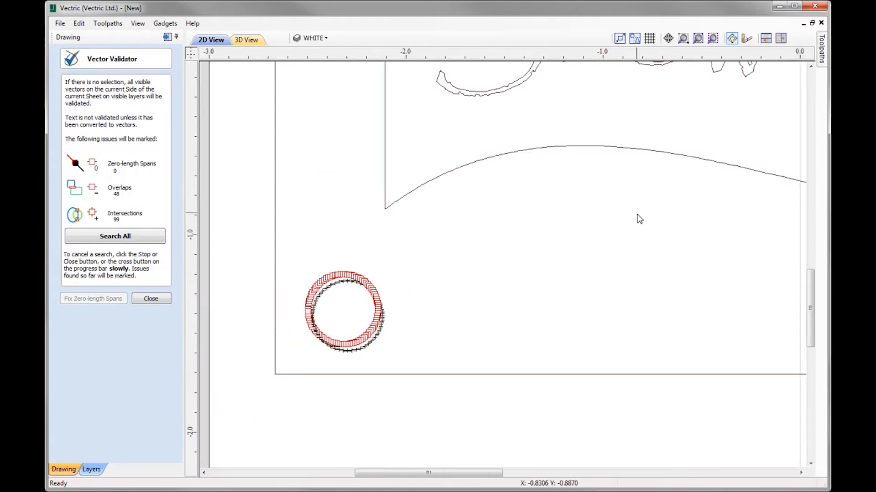
pyautogui.click(713, 39)
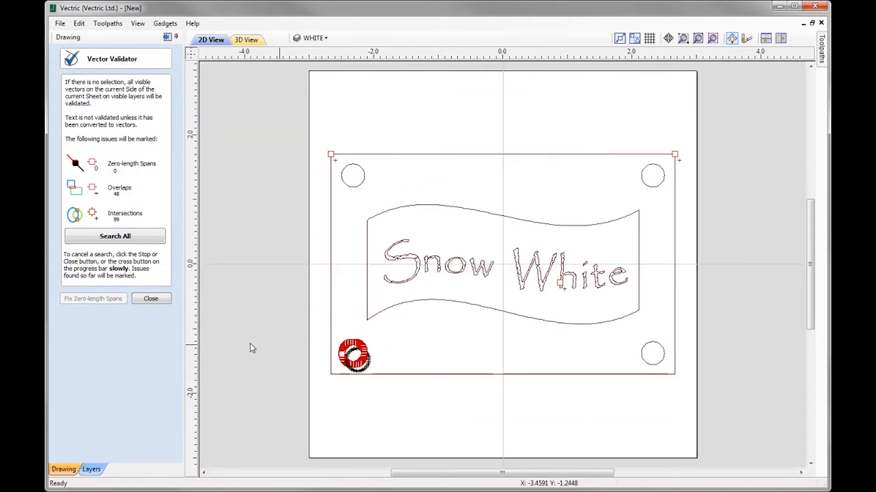
pyautogui.click(151, 299)
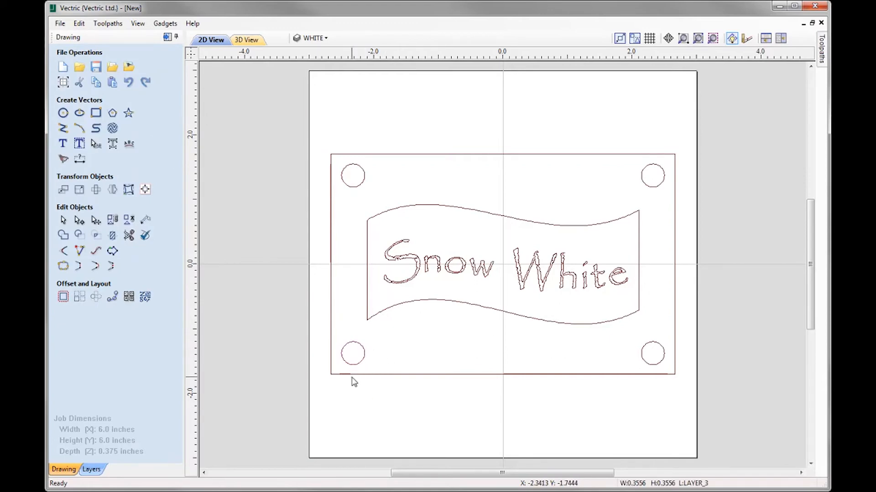
pyautogui.scroll(1, 354, 378)
pyautogui.scroll(5, 354, 377)
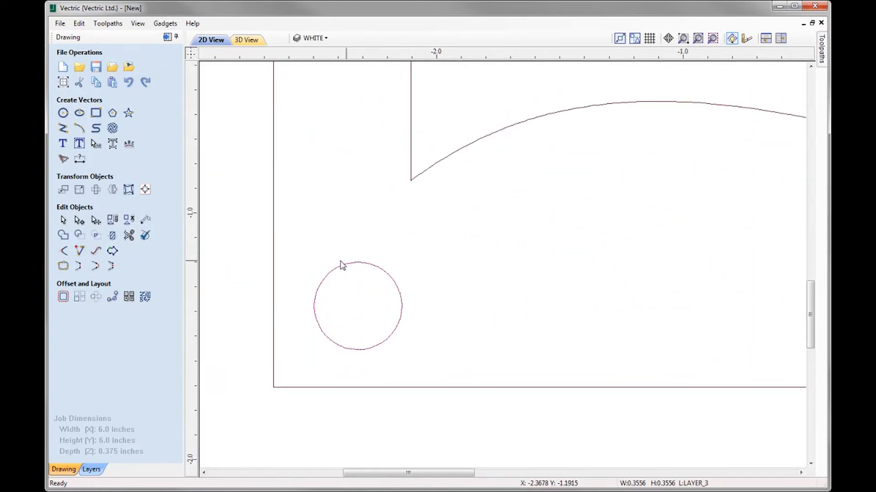
pyautogui.click(399, 327)
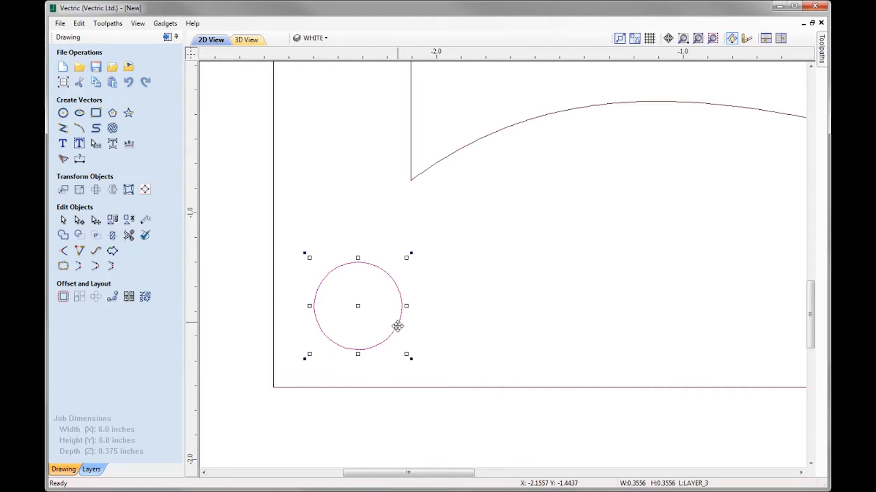
pyautogui.keyDown('ctrl'); pyautogui.moveTo(357, 305); pyautogui.dragTo(560, 305); pyautogui.keyUp('ctrl')
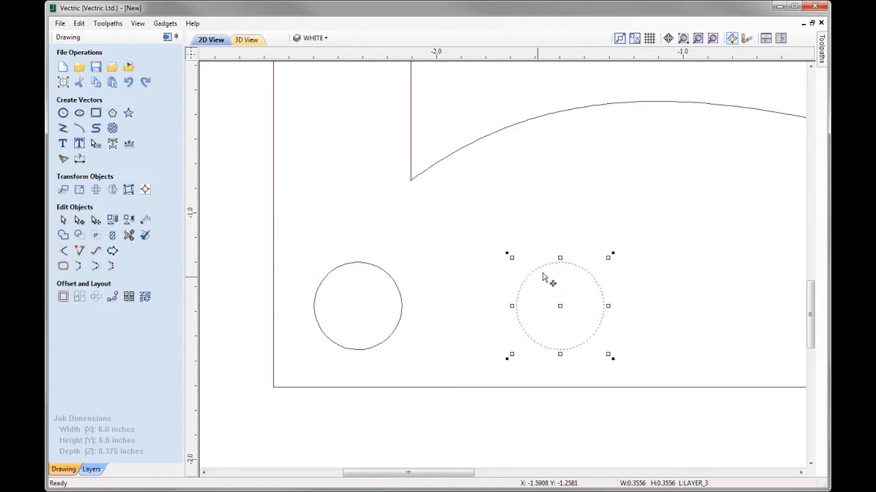
pyautogui.press('Delete')
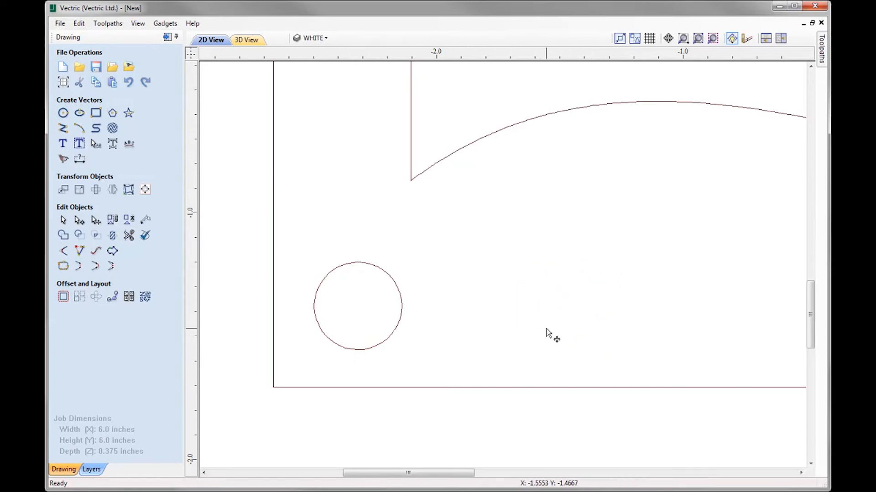
# Check the remaining lower-left circle by selecting it, and rerun the Vector Validator on all visible vectors.
pyautogui.click(401, 323)
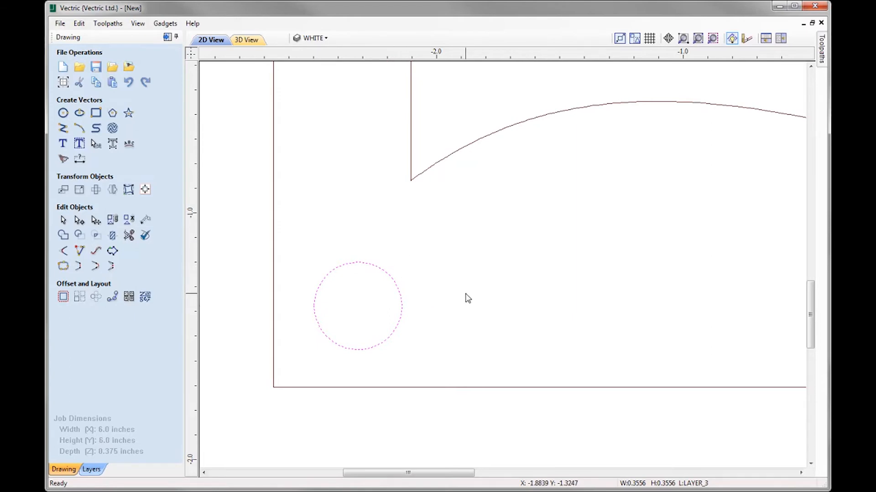
pyautogui.click(468, 319)
pyautogui.click(697, 39)
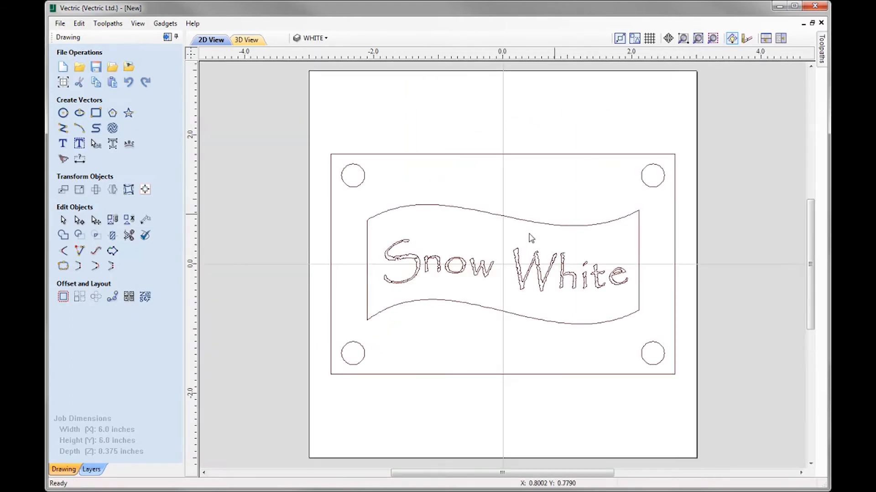
pyautogui.click(145, 235)
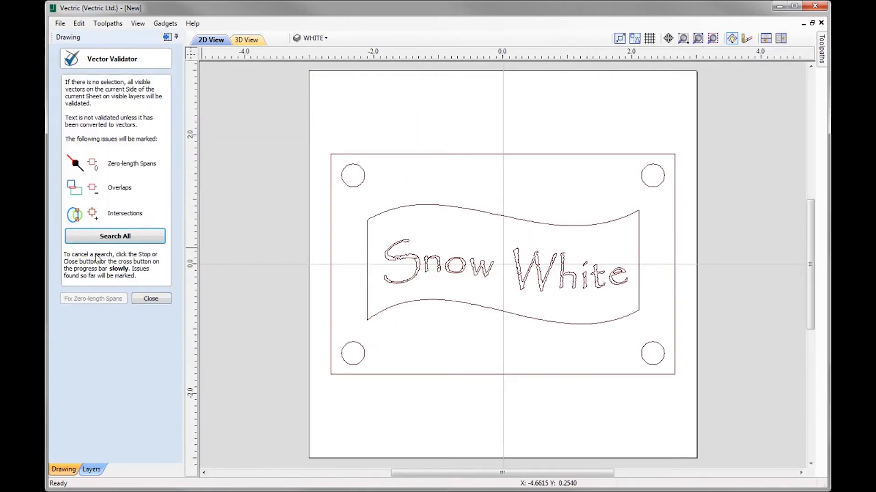
pyautogui.click(114, 236)
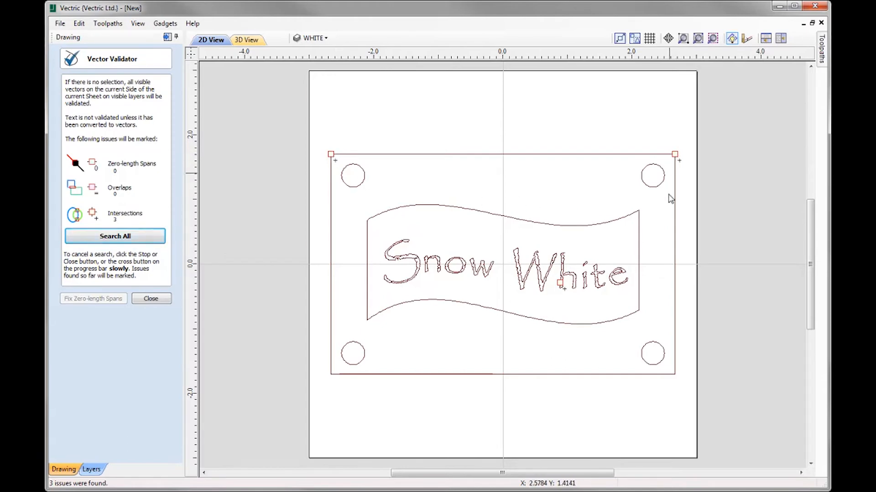
pyautogui.click(151, 298)
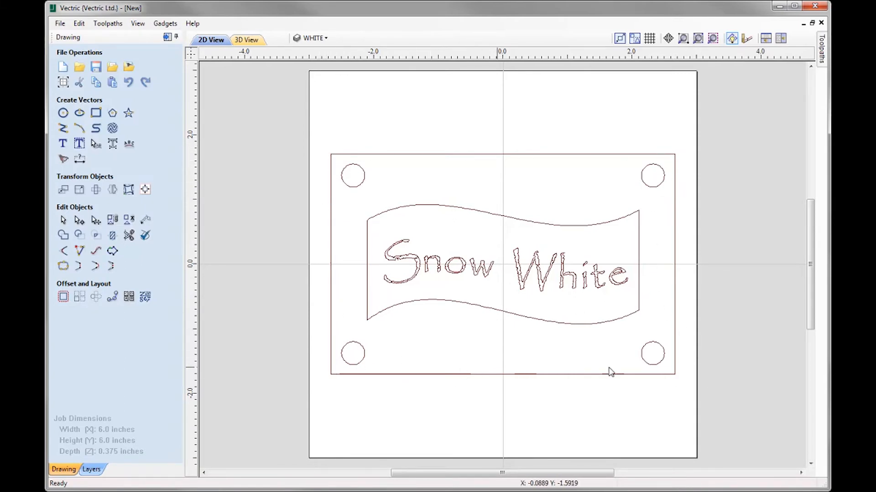
# Join the sign border's separate top line and its three-sided outline into one closed vector.
pyautogui.click(332, 167)
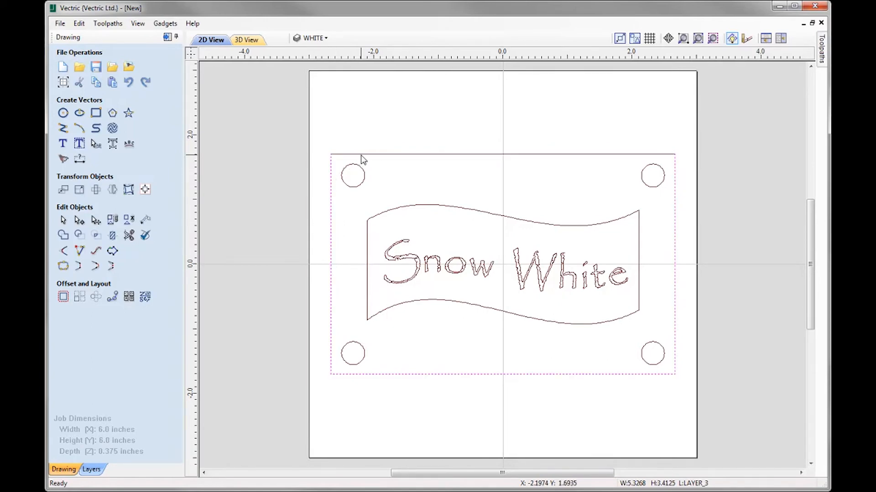
pyautogui.click(331, 204)
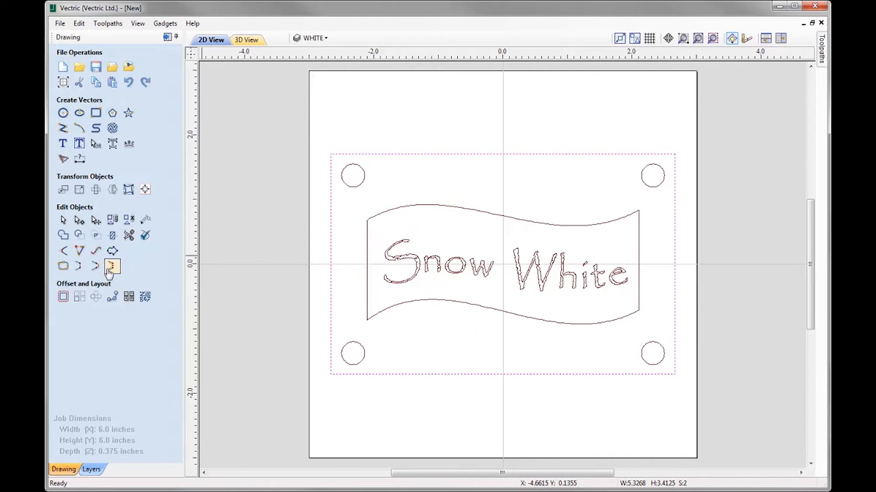
pyautogui.click(62, 266)
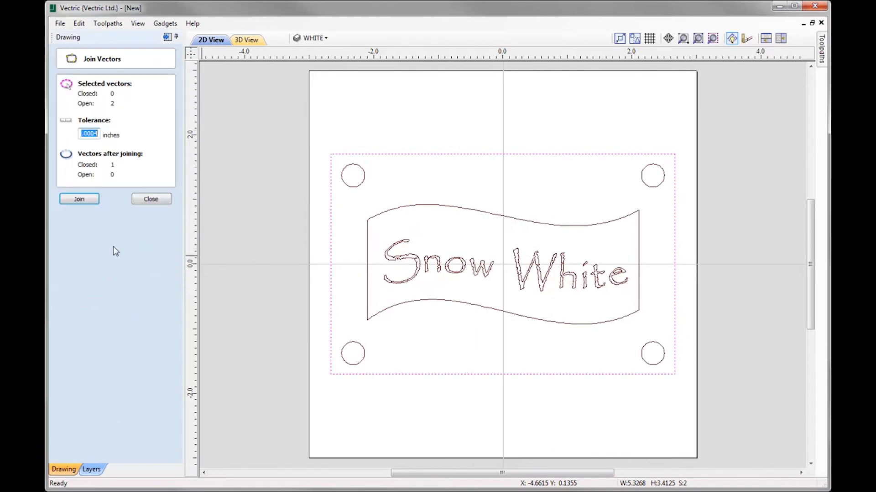
pyautogui.click(79, 200)
pyautogui.click(151, 198)
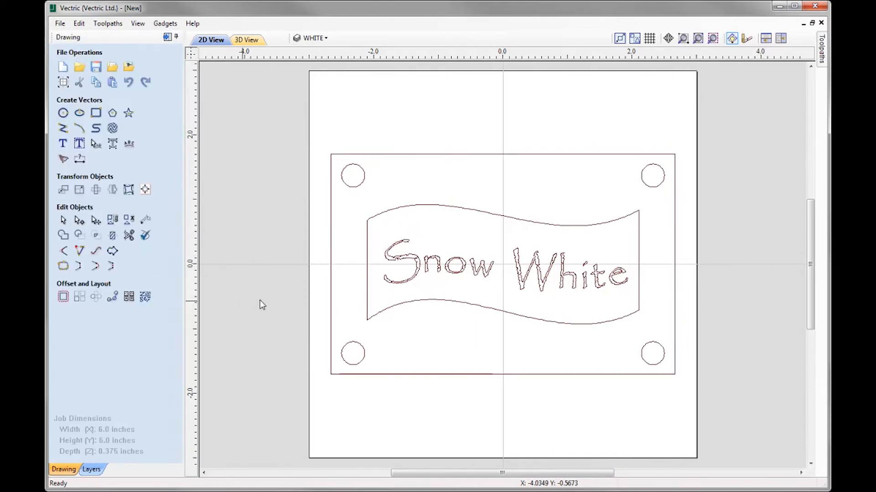
# Rerun the Vector Validator on all visible vectors and examine the intersection marked on the letter h.
pyautogui.click(145, 235)
pyautogui.click(88, 237)
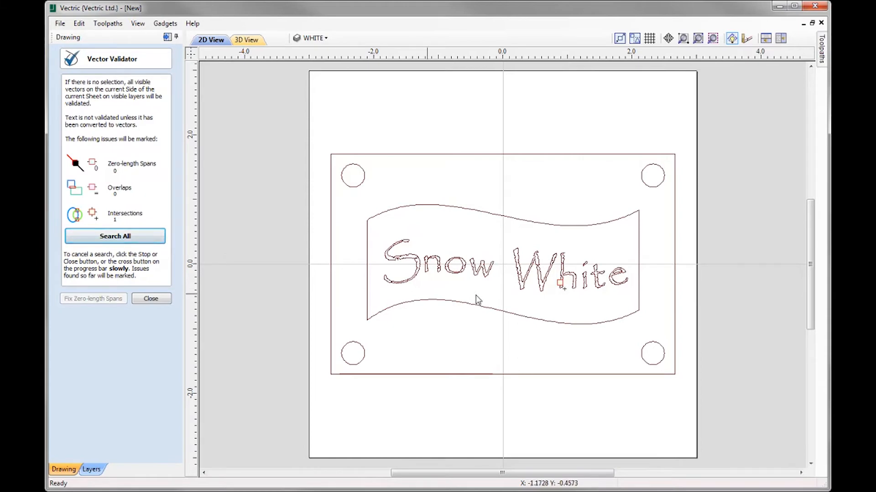
pyautogui.scroll(3, 566, 300)
pyautogui.scroll(10, 527, 293)
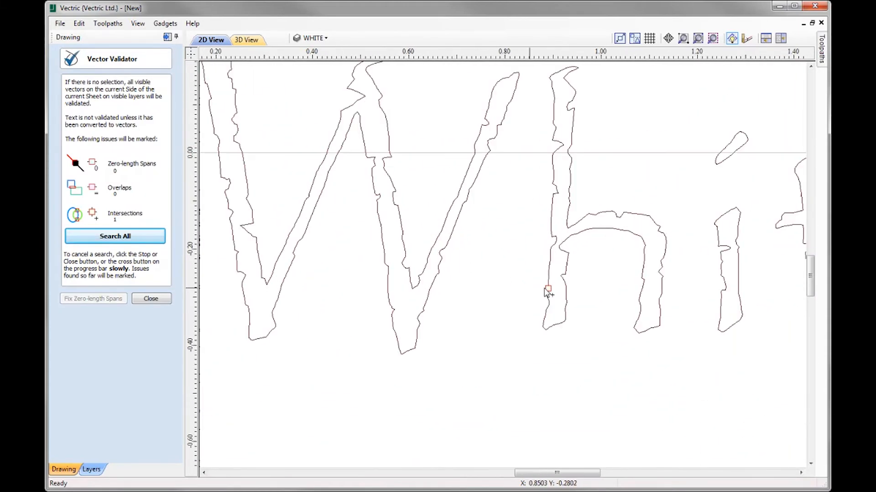
pyautogui.scroll(2, 468, 313)
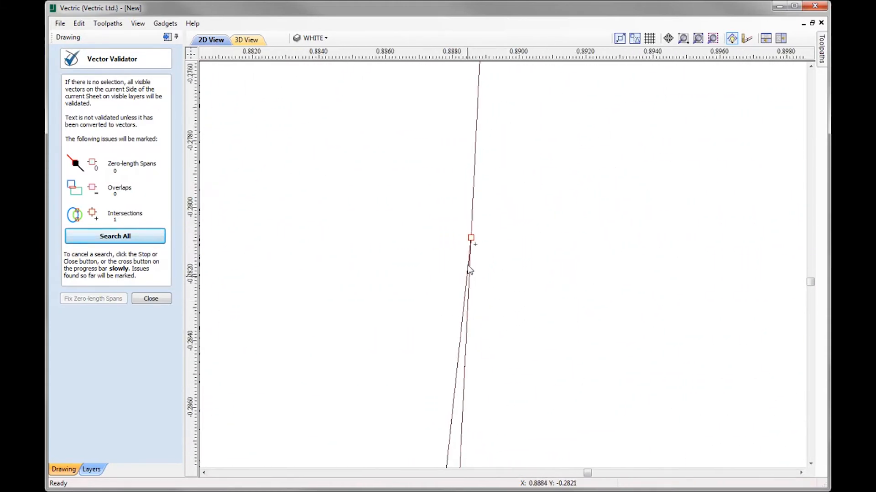
pyautogui.scroll(-2, 466, 204)
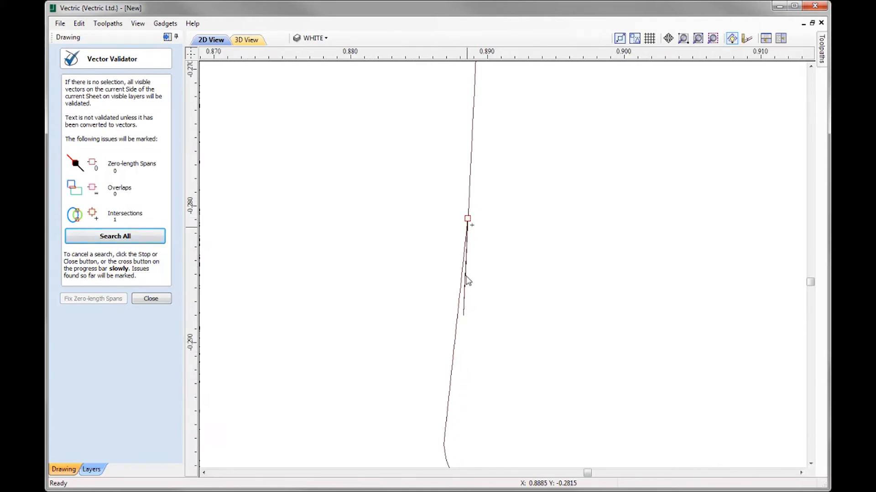
pyautogui.click(145, 298)
# Repair the flagged intersection on the letter h by moving one node and deleting the stray node, and revalidate all vectors.
pyautogui.click(451, 379)
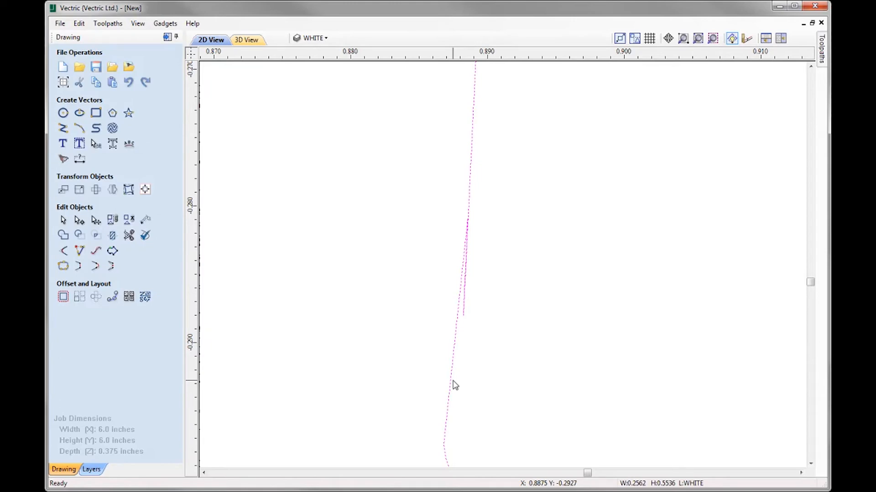
pyautogui.press('n')
pyautogui.moveTo(467, 219); pyautogui.dragTo(453, 263)
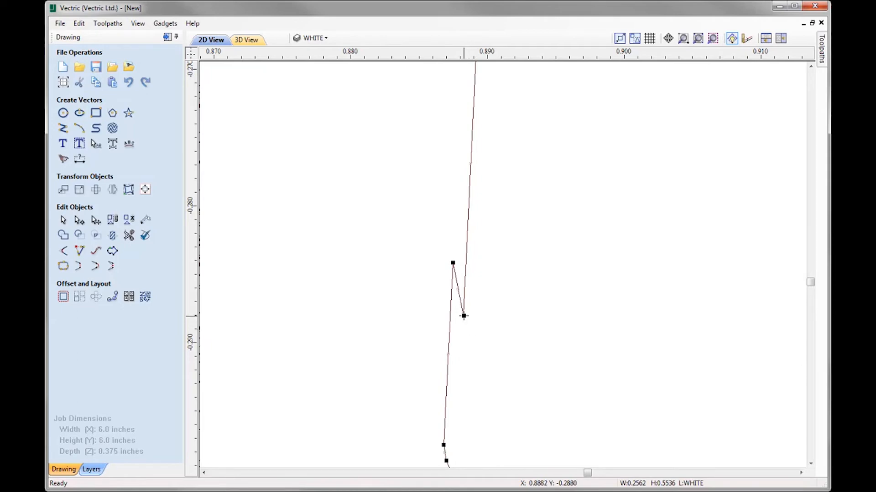
pyautogui.press('d')
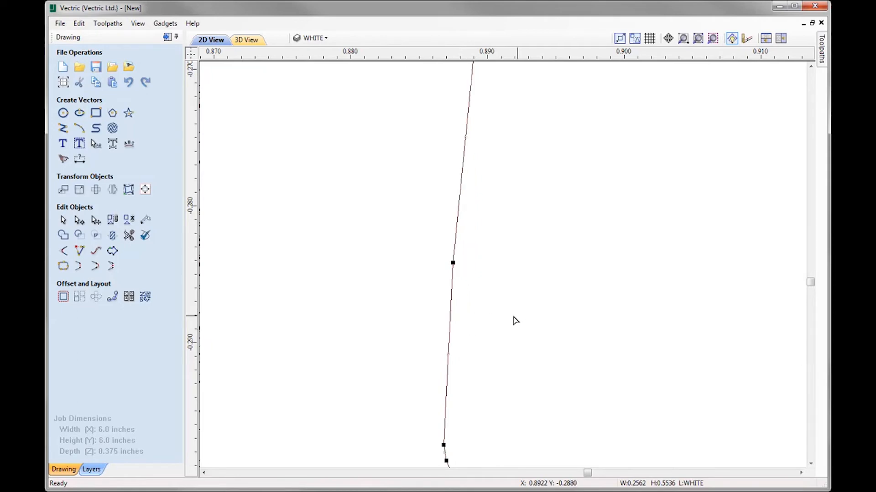
pyautogui.press('F6')
pyautogui.click(556, 307)
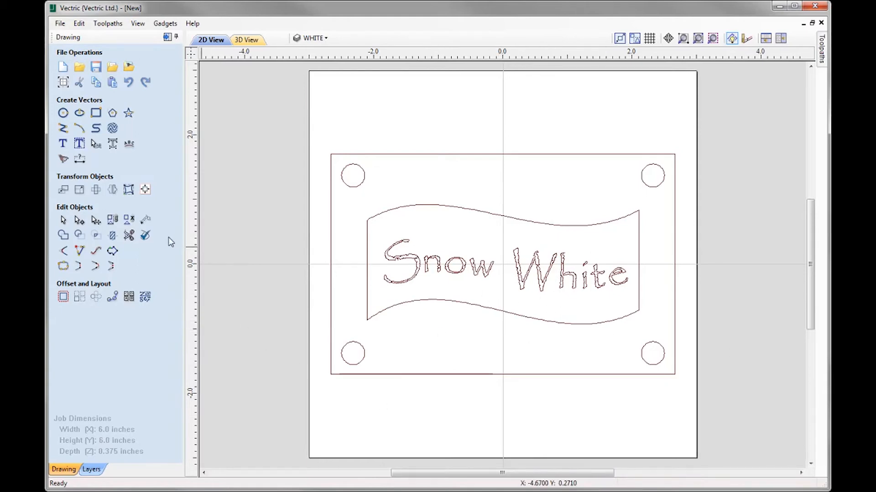
pyautogui.click(145, 236)
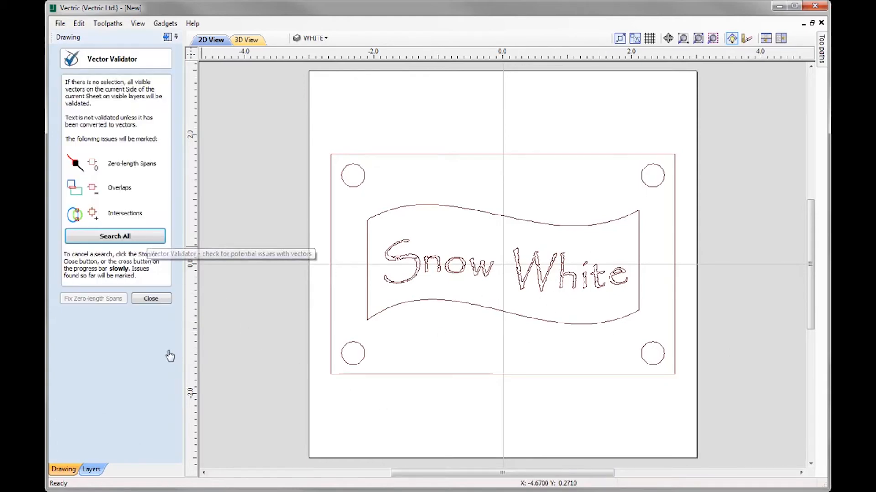
pyautogui.click(140, 239)
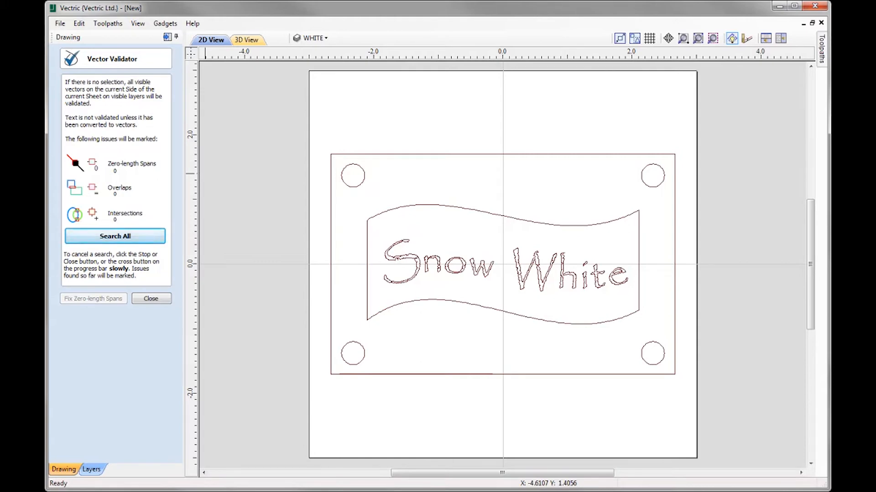
# Hide the imported sign's layers, show Layer 1 and make it the active layer, and close the validator.
pyautogui.click(327, 39)
pyautogui.click(312, 99)
pyautogui.click(311, 111)
pyautogui.click(312, 67)
pyautogui.click(312, 67)
pyautogui.click(311, 55)
pyautogui.click(348, 56)
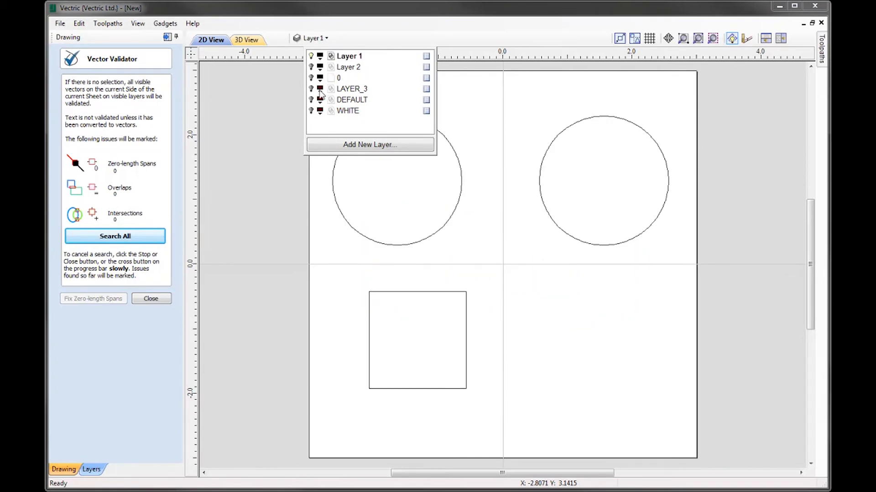
pyautogui.click(162, 300)
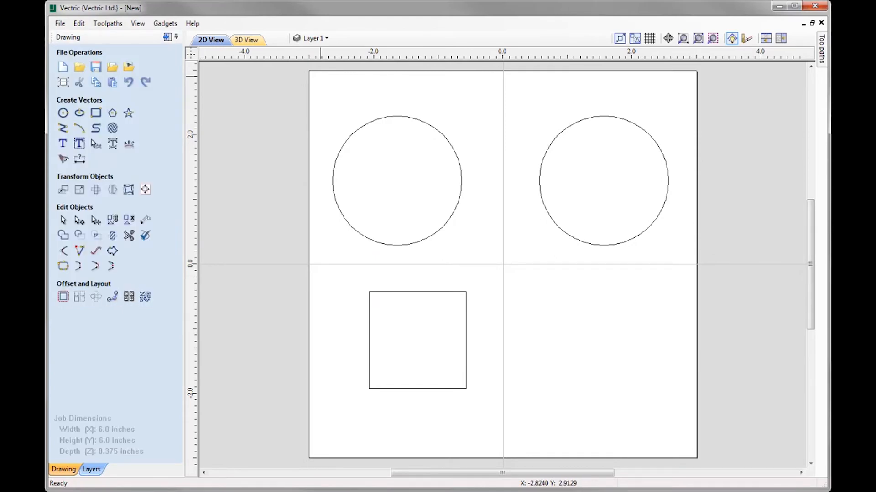
# Add a length dimension between the square's two upper corners, placing its text outside the square to the right.
pyautogui.click(79, 159)
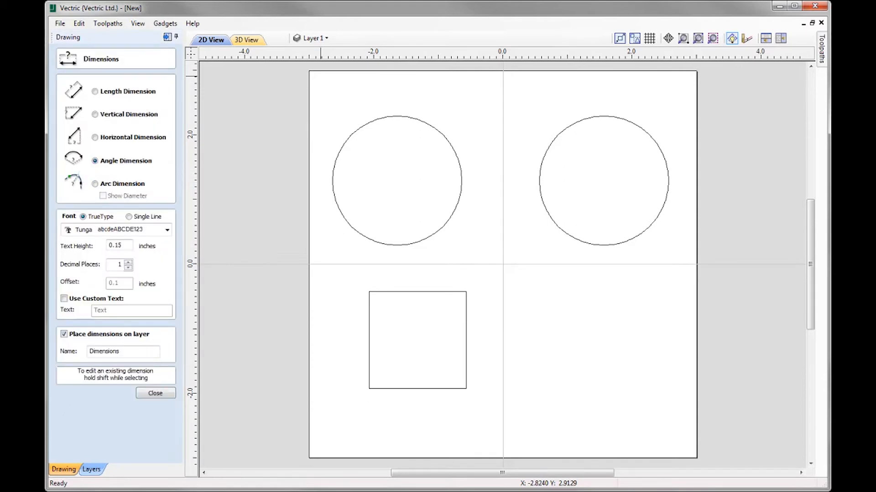
pyautogui.click(95, 92)
pyautogui.click(369, 292)
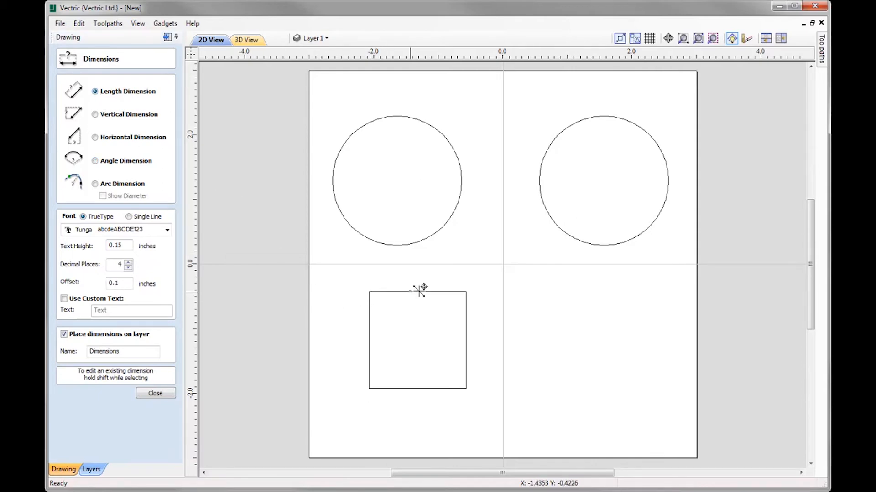
pyautogui.click(467, 292)
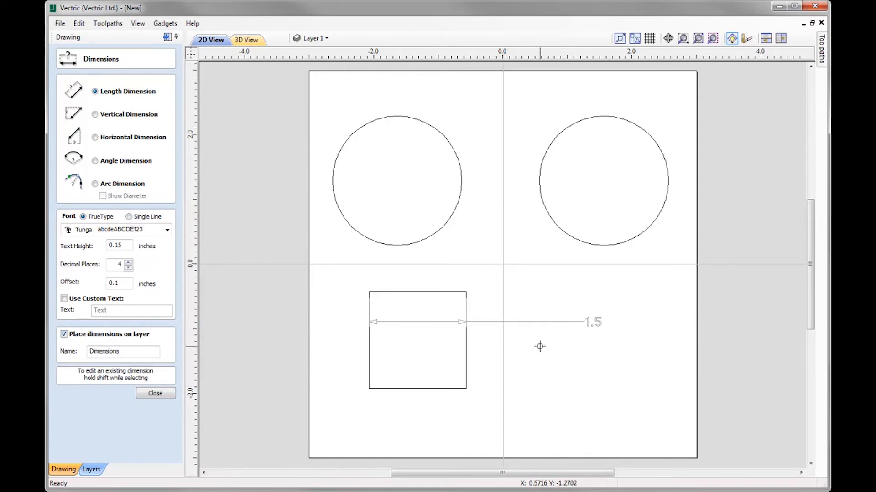
pyautogui.click(572, 323)
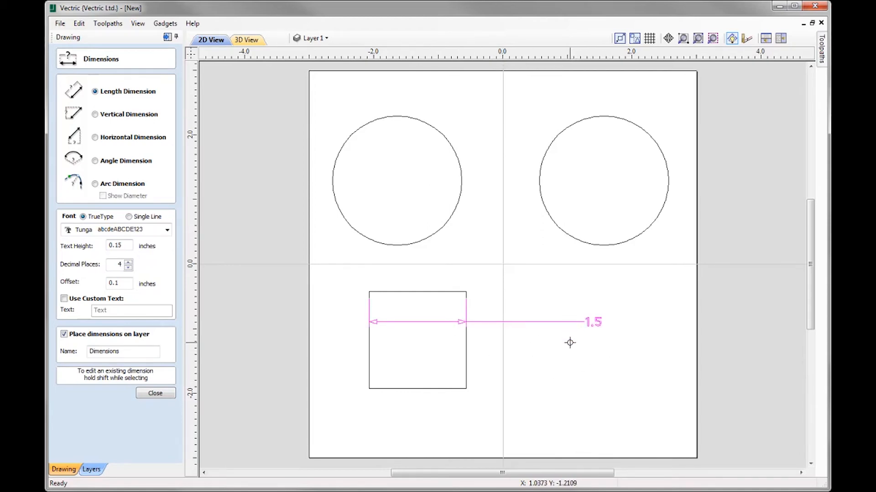
# Set the square's length dimension to a text height of 0.25 inches and the Times New Roman font.
pyautogui.doubleClick(115, 245)
pyautogui.write('0.25')
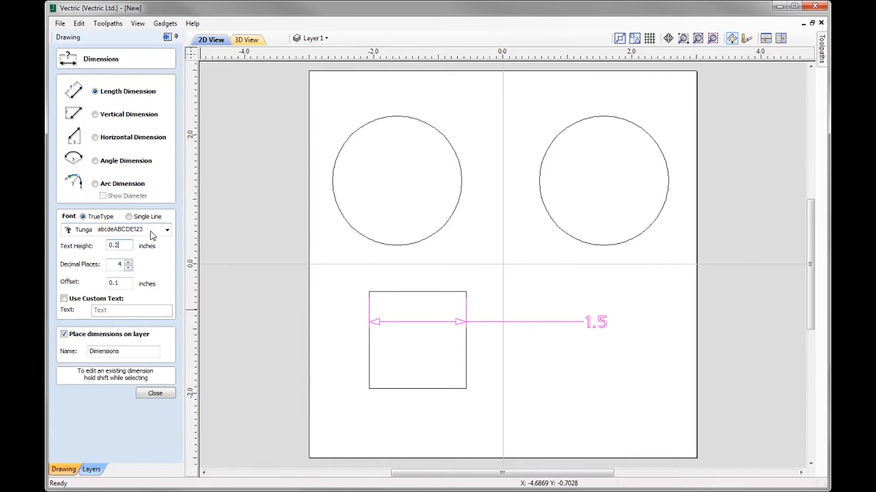
pyautogui.click(123, 233)
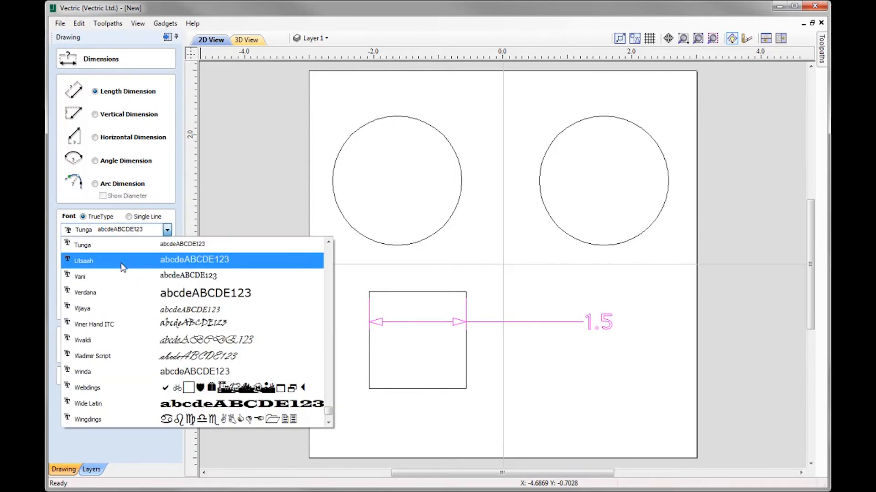
pyautogui.scroll(3, 120, 276)
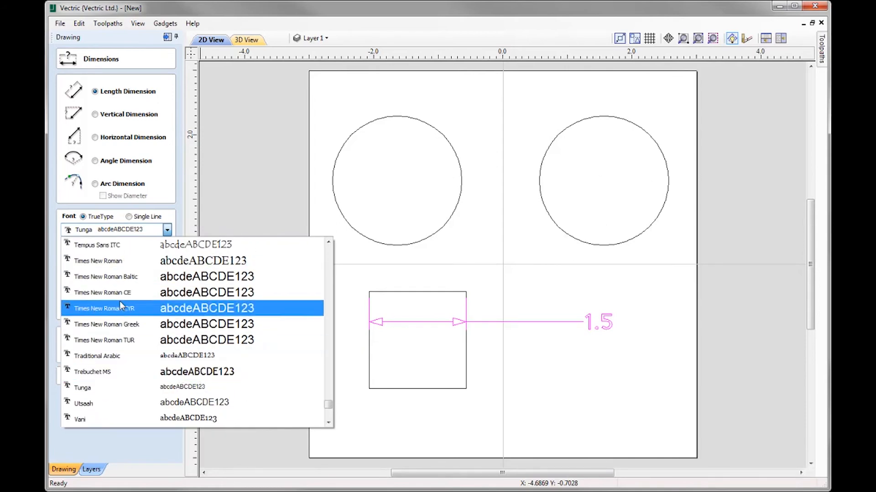
pyautogui.click(123, 268)
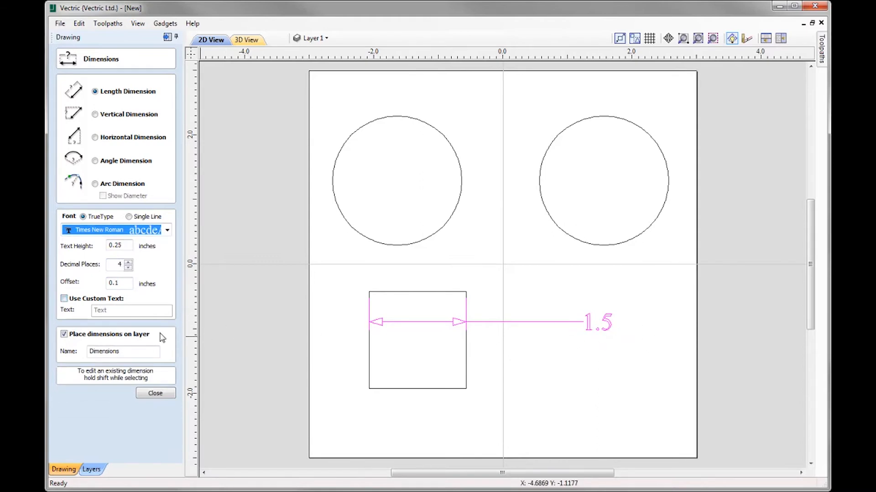
# Try the custom text "Width" on the square's length dimension, and turn the custom text off again.
pyautogui.click(64, 299)
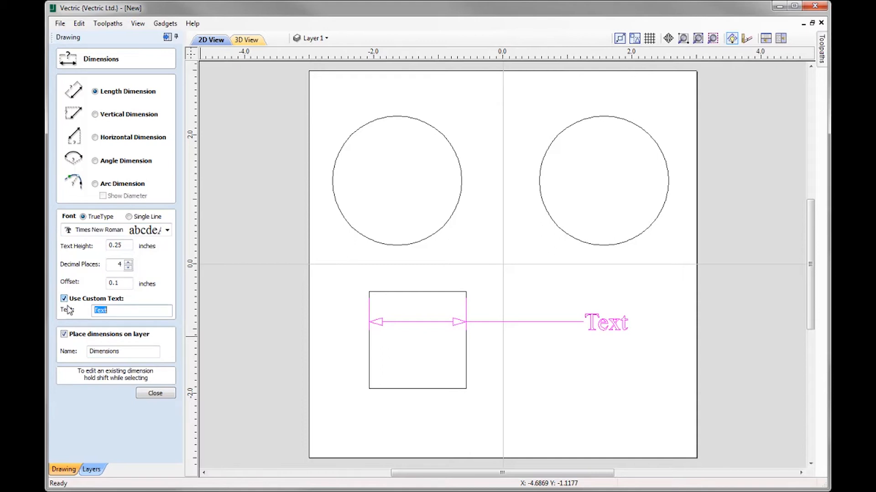
pyautogui.click(114, 312)
pyautogui.press('BackSpace')
pyautogui.press('BackSpace')
pyautogui.press('BackSpace')
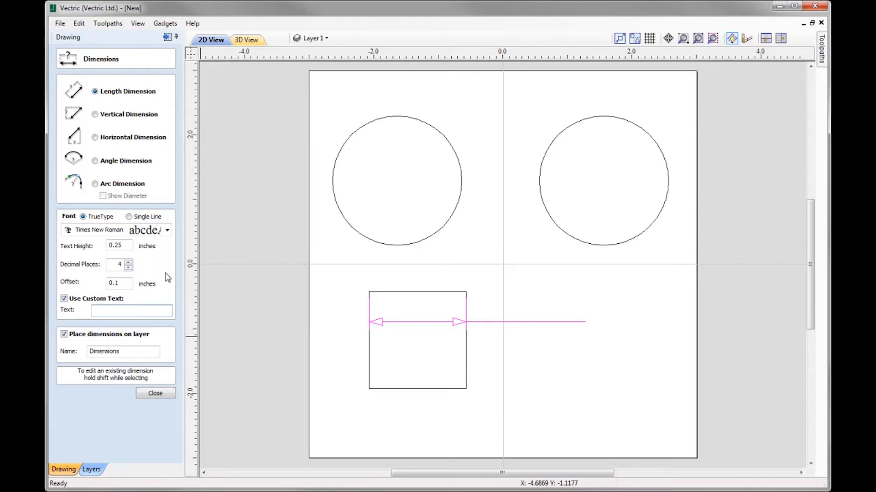
pyautogui.write('Width')
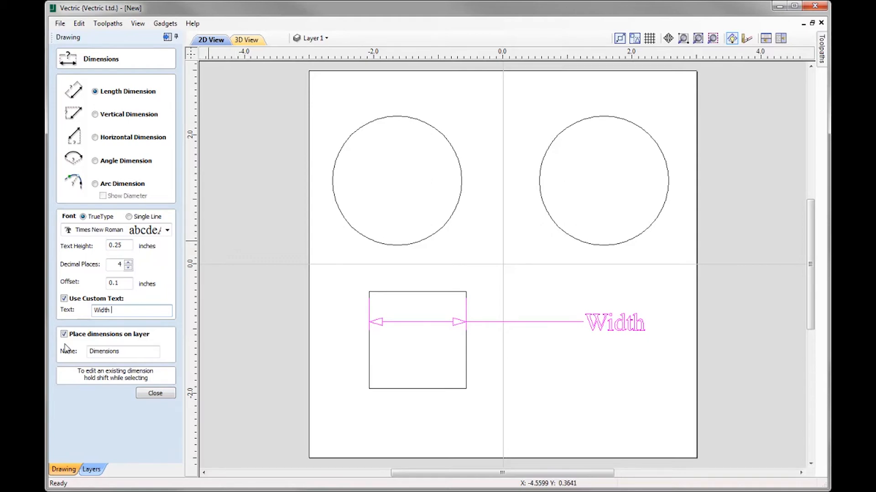
pyautogui.click(64, 300)
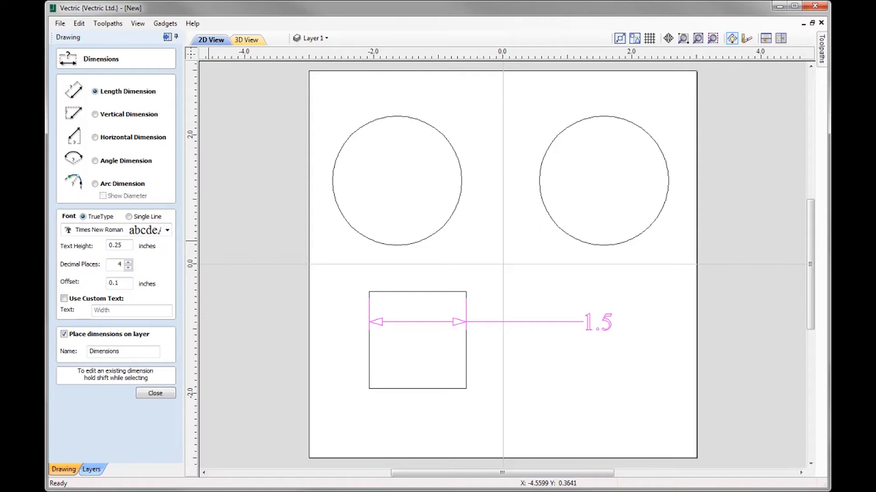
# Add an arc dimension showing the radius outside the left circle and one showing the diameter inside the right circle.
pyautogui.click(94, 184)
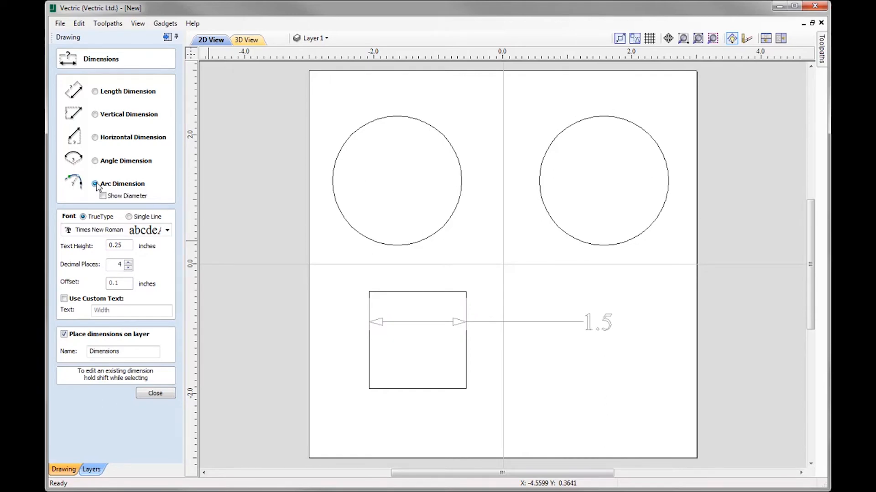
pyautogui.click(364, 132)
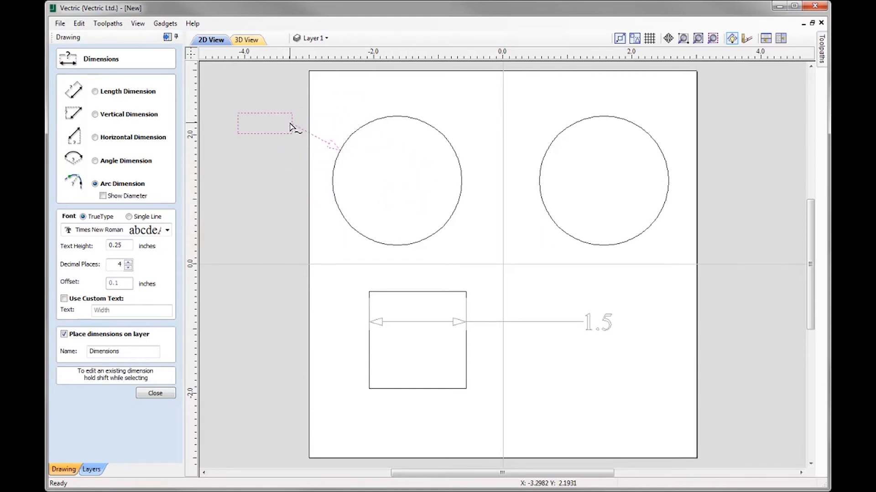
pyautogui.click(298, 97)
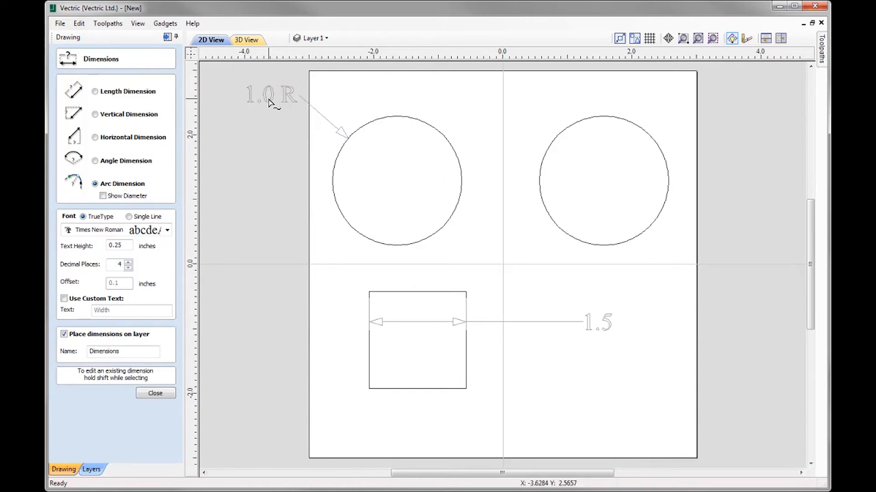
pyautogui.click(103, 196)
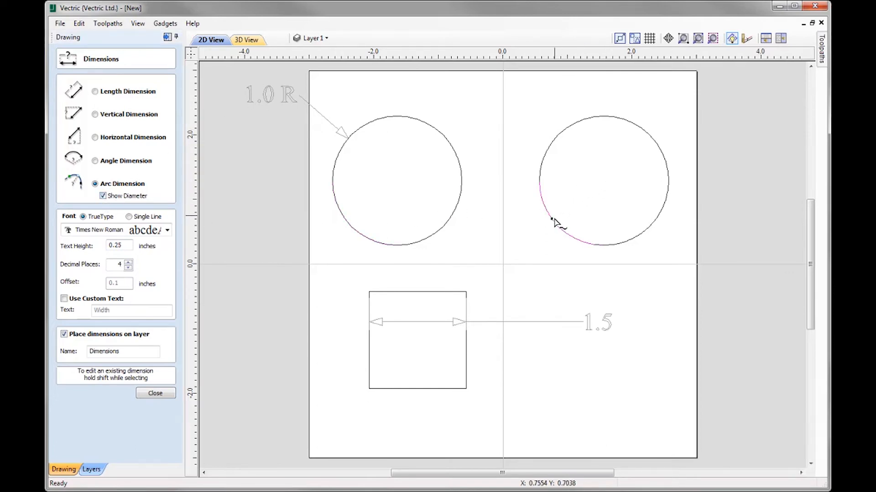
pyautogui.click(653, 228)
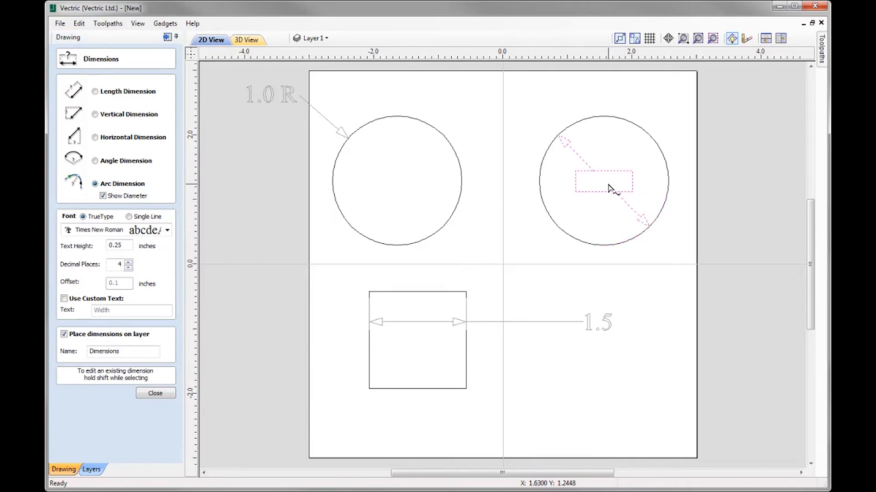
pyautogui.click(610, 187)
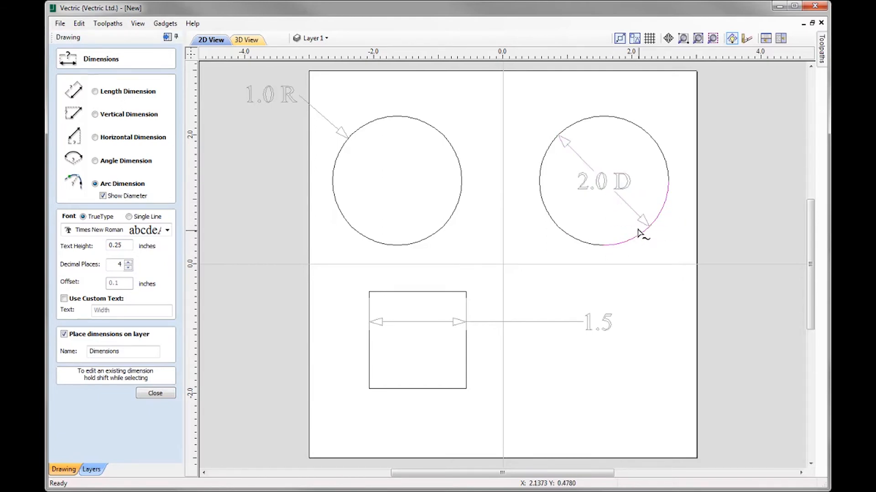
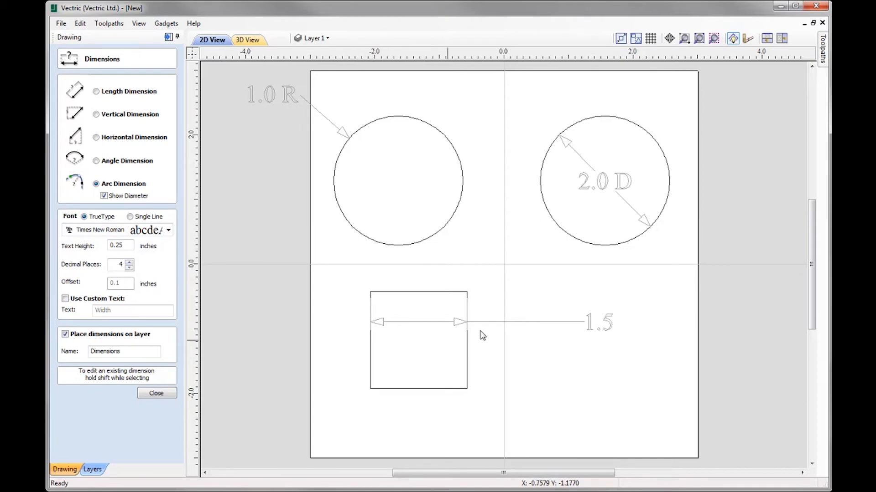
# Finish dimensioning and hide the Dimensions layer.
pyautogui.click(156, 393)
pyautogui.click(327, 39)
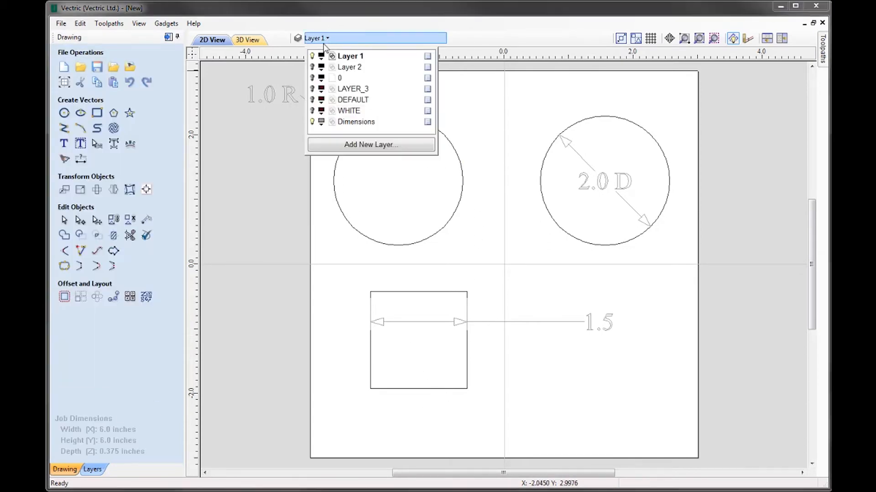
pyautogui.click(312, 122)
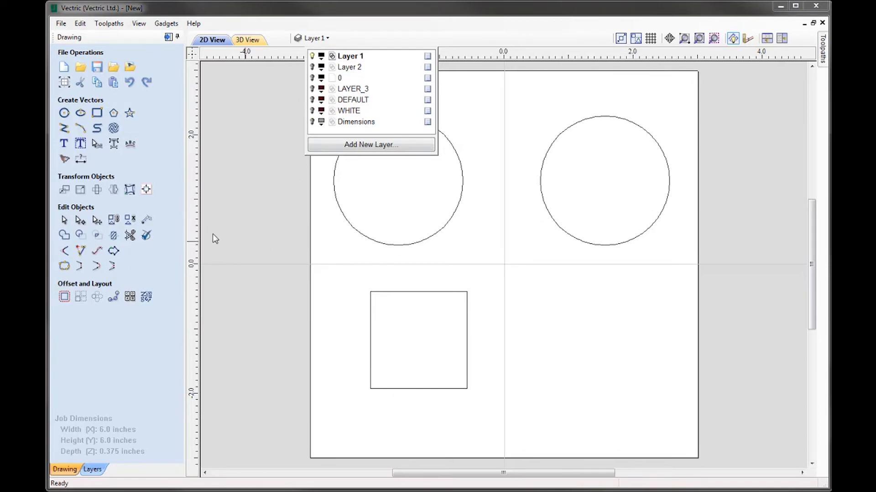
pyautogui.click(75, 113)
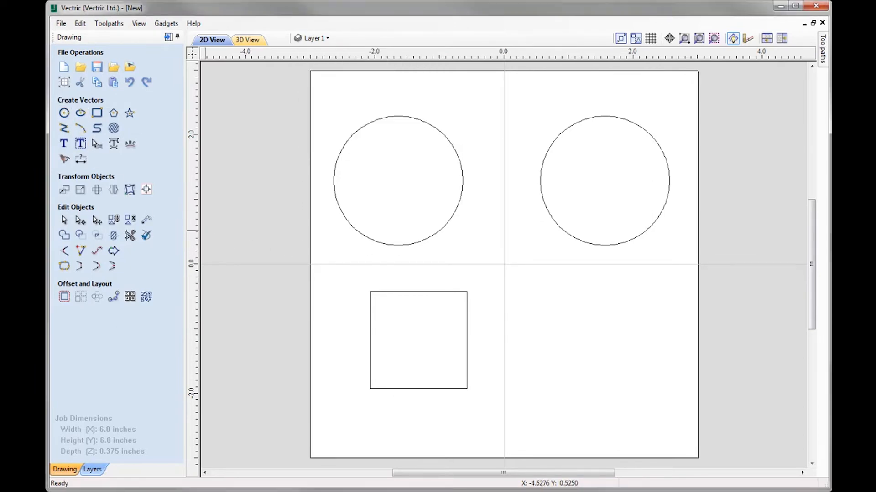
# Edit the existing left circle to a diameter of 1 inch.
pyautogui.click(64, 112)
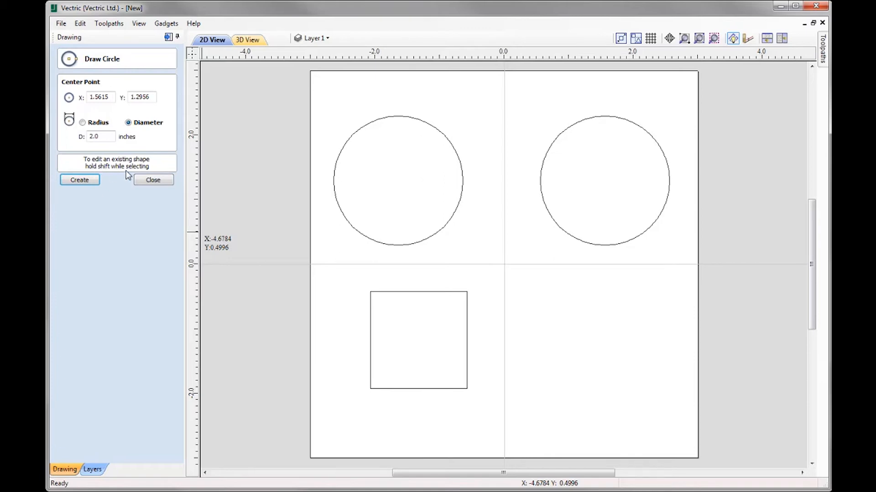
pyautogui.keyDown('shift'); pyautogui.click(449, 222); pyautogui.keyUp('shift')
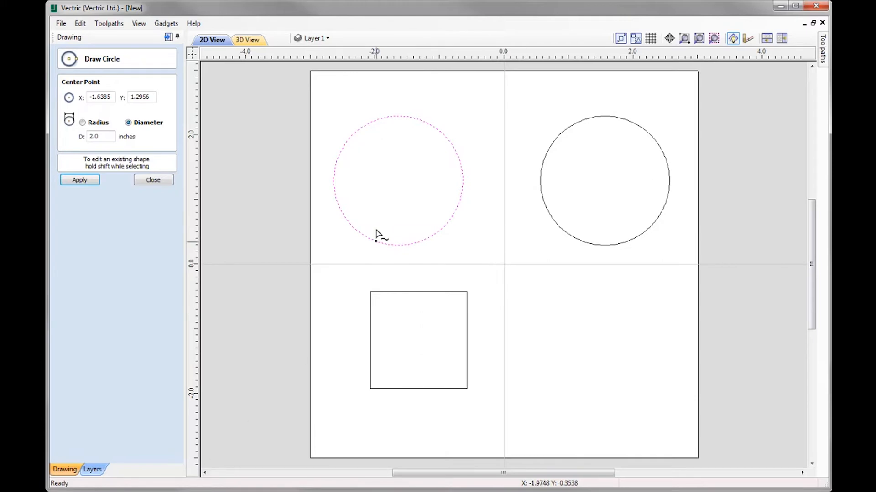
pyautogui.doubleClick(108, 135)
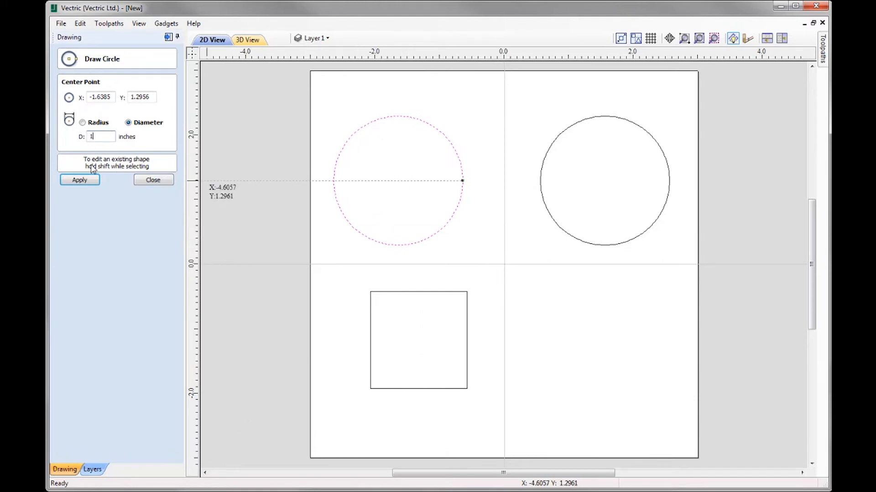
pyautogui.click(91, 183)
pyautogui.click(153, 180)
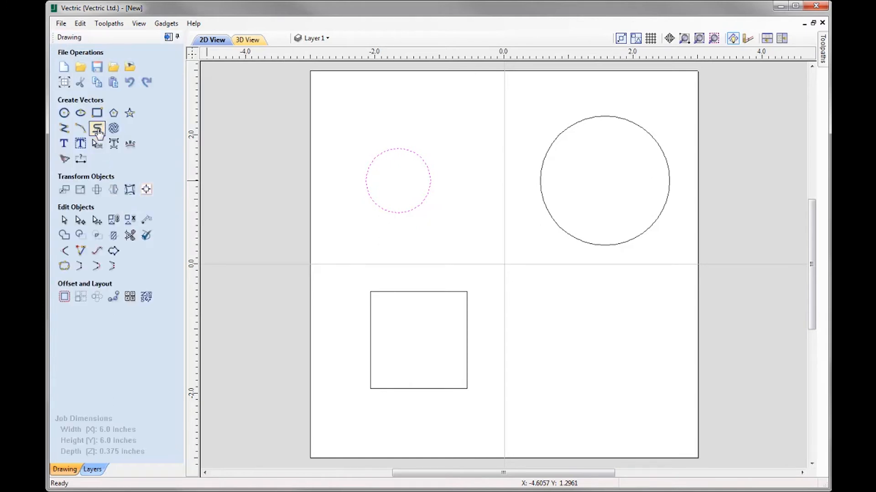
pyautogui.click(97, 114)
pyautogui.click(153, 289)
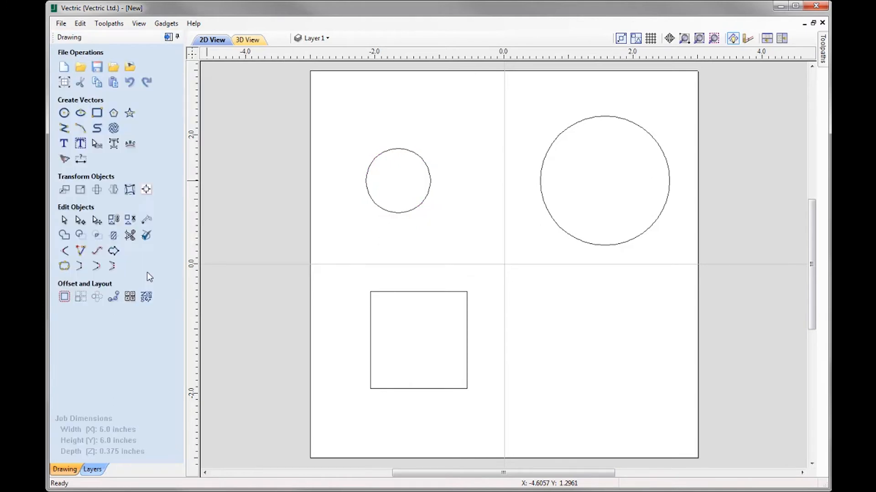
pyautogui.click(114, 114)
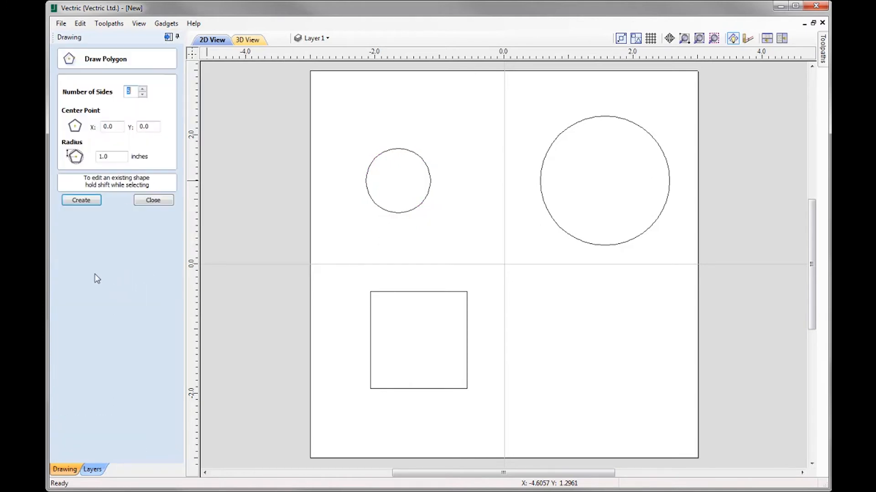
pyautogui.click(153, 200)
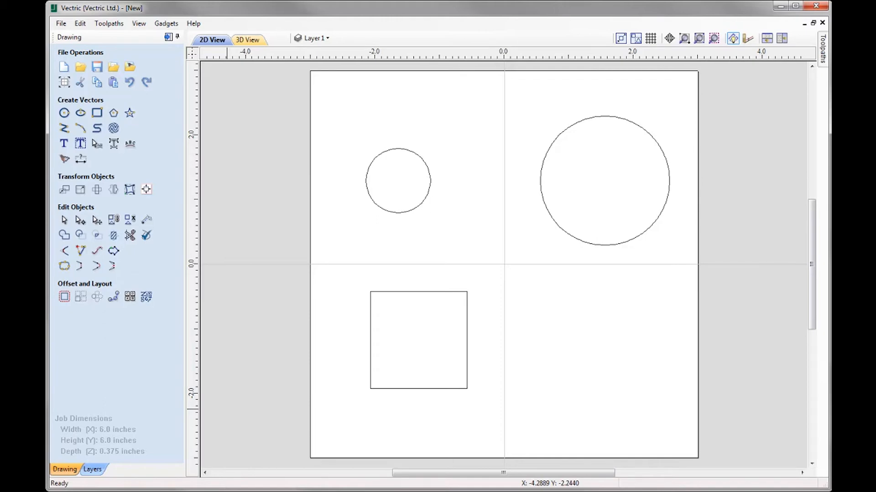
# Draw two separate lines, about 2.1 and 1.7 inches long, from below the large circle to tangent points on its lower left and right sides.
pyautogui.click(64, 128)
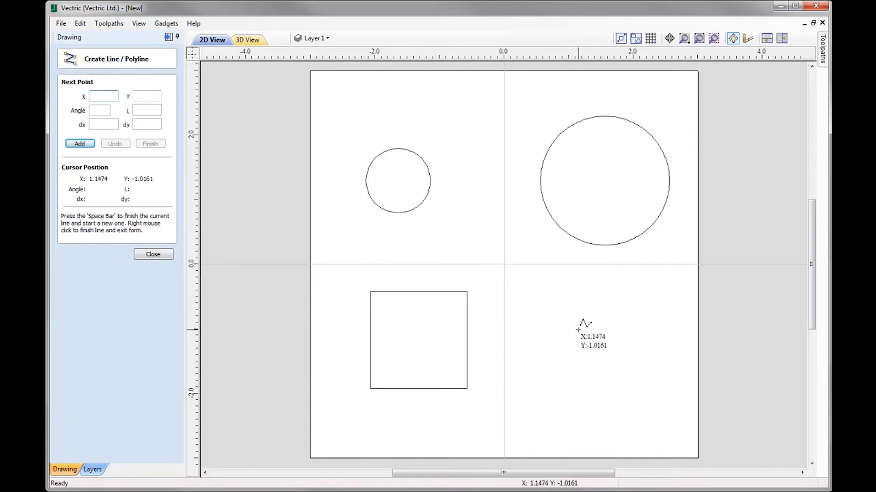
pyautogui.click(606, 332)
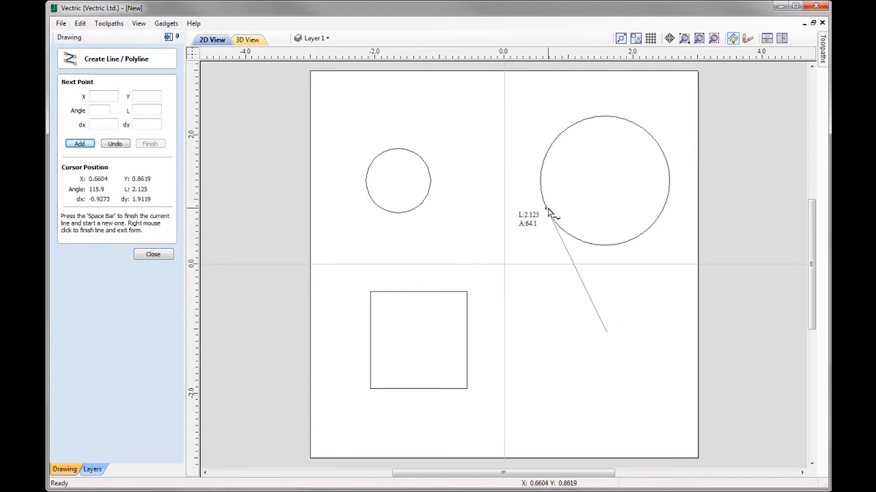
pyautogui.click(548, 215)
pyautogui.rightClick(586, 389)
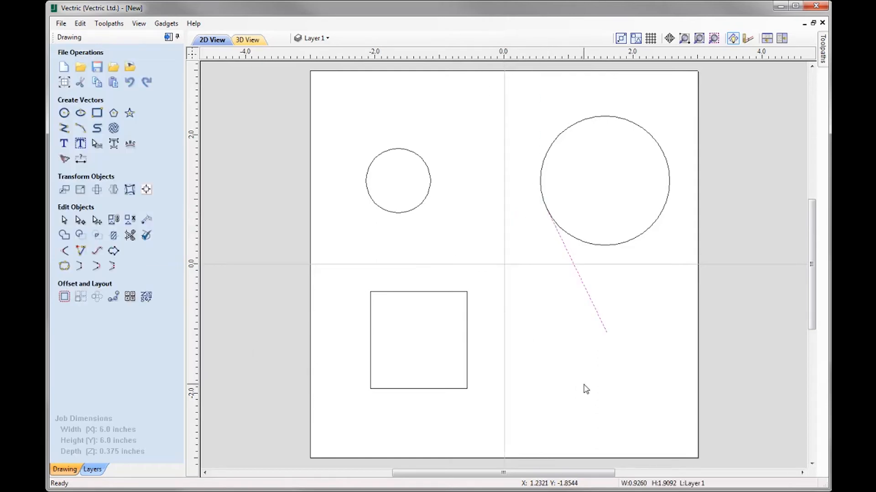
pyautogui.click(64, 129)
pyautogui.click(629, 306)
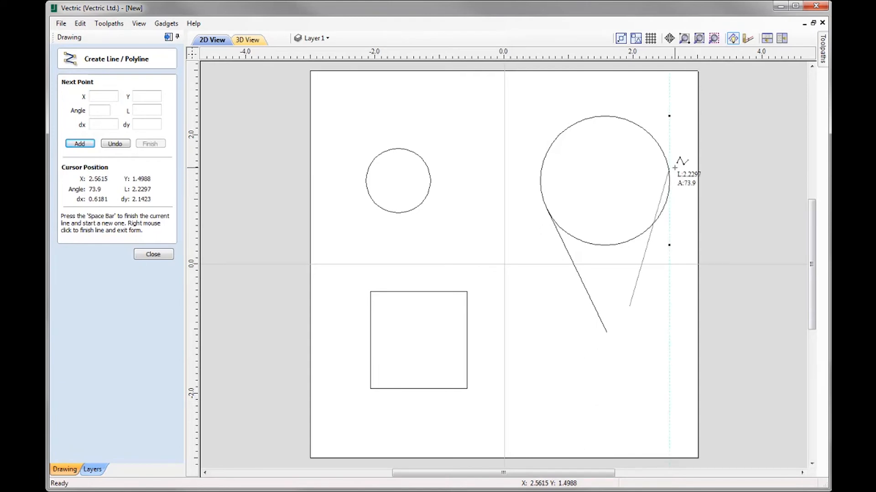
pyautogui.click(664, 202)
pyautogui.rightClick(708, 242)
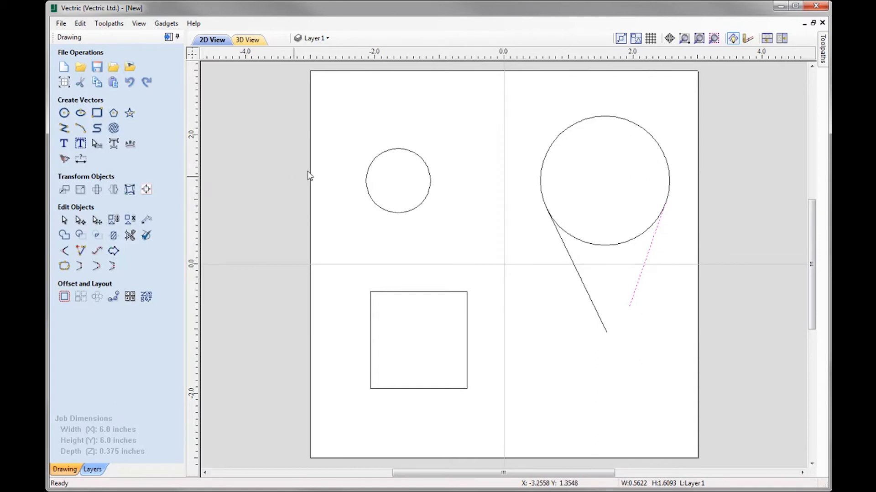
# Draw a straight line tangent to both circles, running from the top of the small circle to the top of the large one.
pyautogui.click(64, 128)
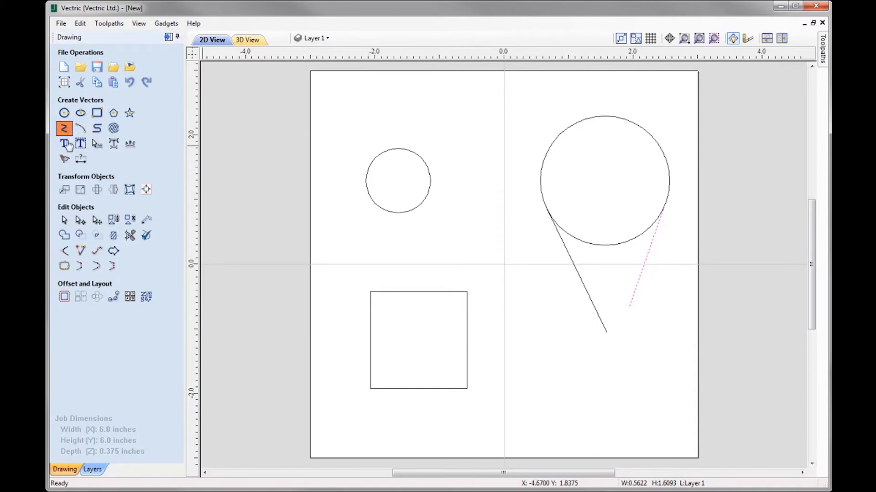
pyautogui.click(388, 150)
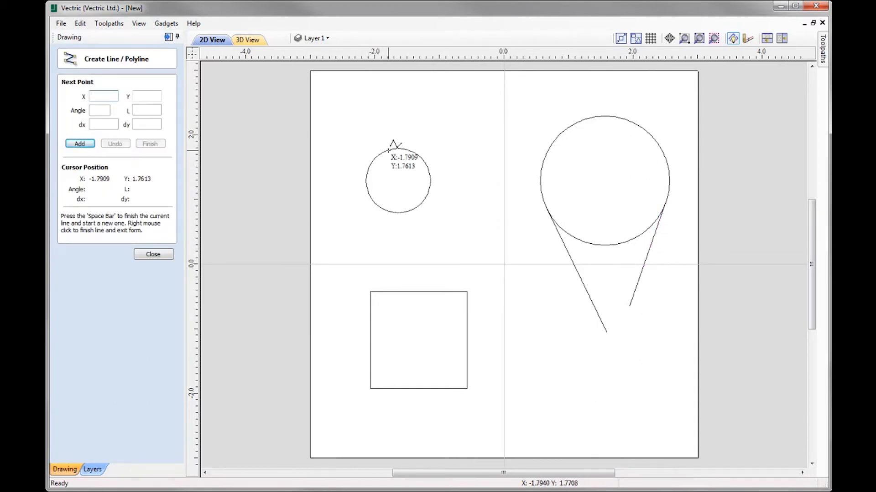
pyautogui.click(598, 119)
pyautogui.rightClick(598, 119)
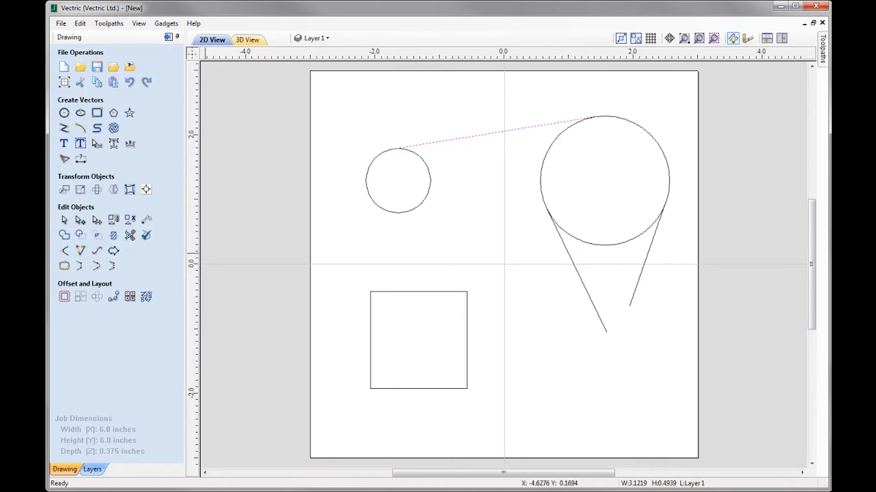
# Hide Layer 1, show the LAYER_3, DEFAULT and WHITE layers, and make LAYER_3 the active layer.
pyautogui.hotkey('ctrl', 'a')
pyautogui.click(314, 38)
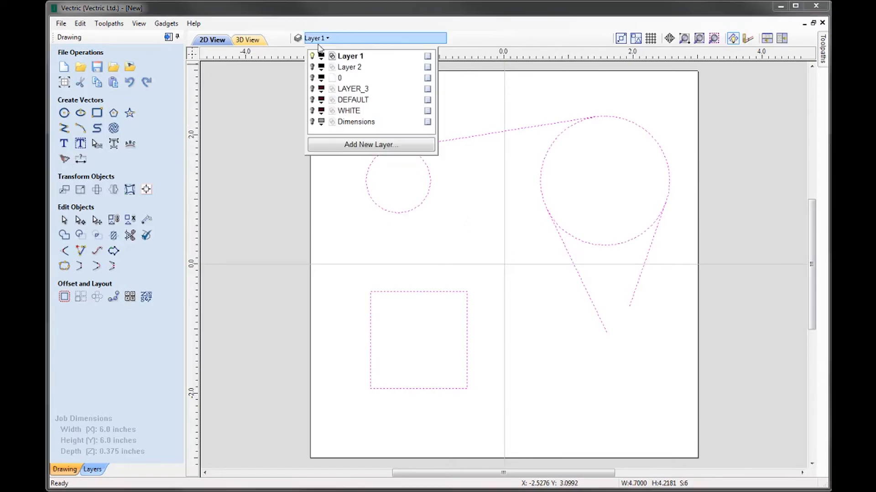
pyautogui.click(311, 55)
pyautogui.click(312, 88)
pyautogui.click(312, 100)
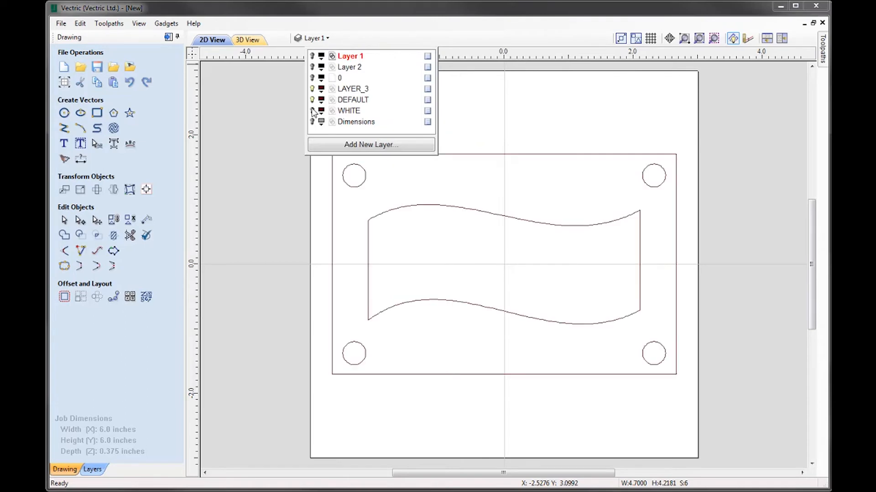
pyautogui.click(312, 111)
pyautogui.click(361, 88)
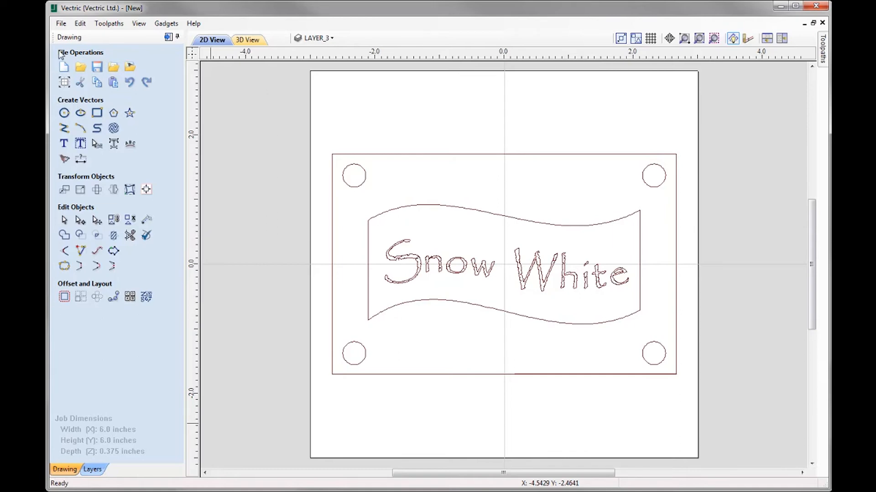
# Export all vectors on LAYER_3, DEFAULT and WHITE of the Default Sheet as New.pdf in the Drawing_FILES folder.
pyautogui.click(60, 23)
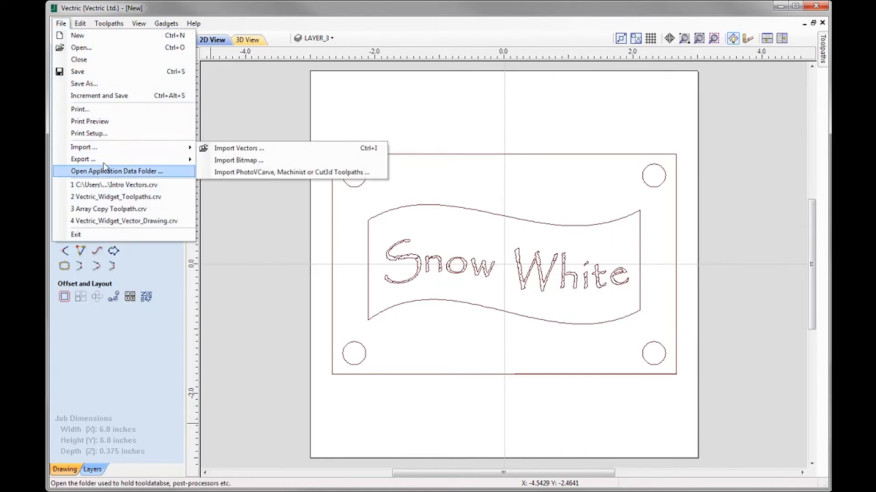
pyautogui.moveTo(104, 160)
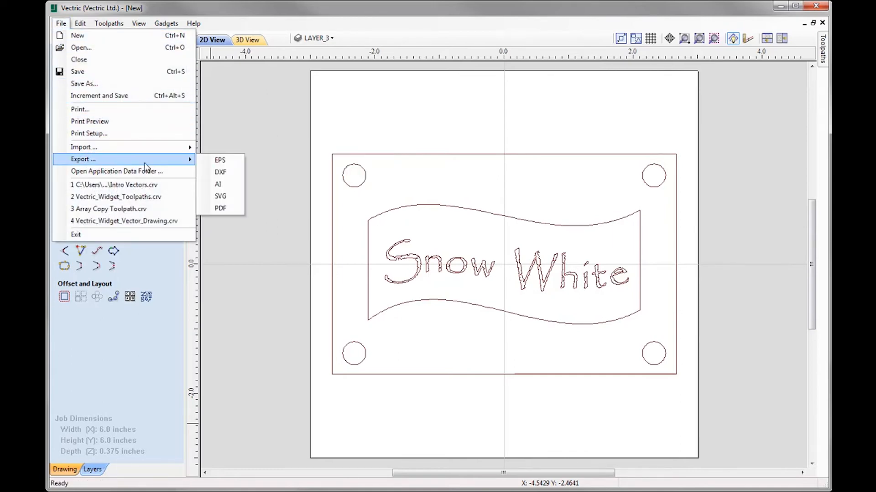
pyautogui.click(224, 210)
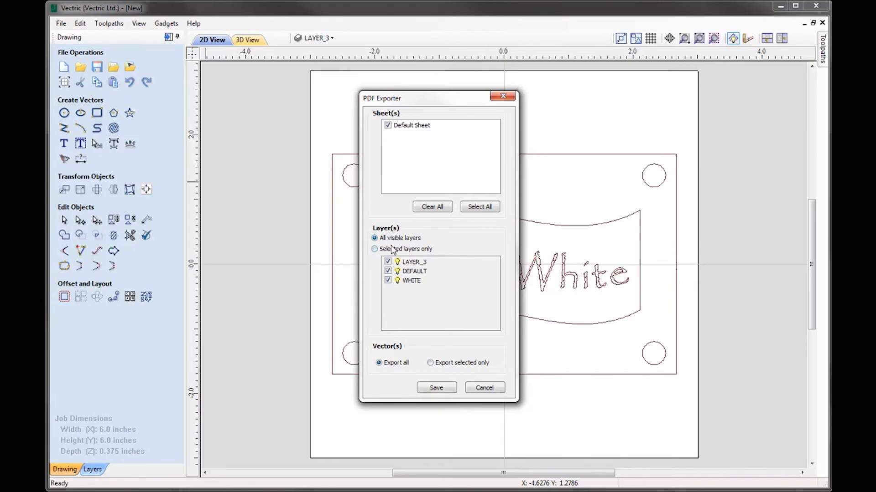
pyautogui.click(388, 280)
pyautogui.click(388, 281)
pyautogui.click(446, 388)
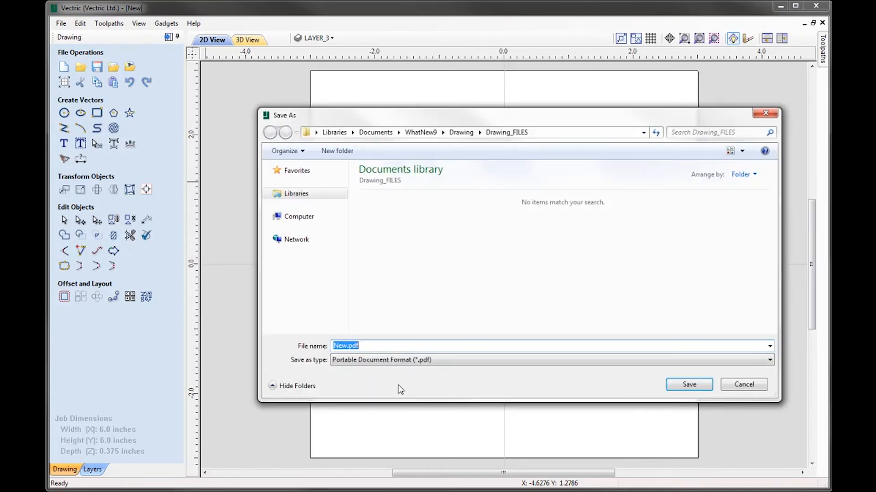
pyautogui.click(690, 385)
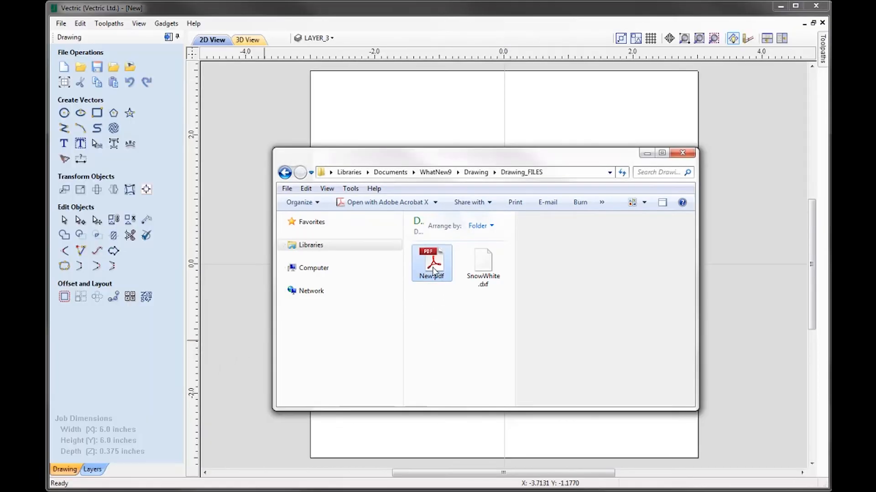
# Open the exported New.pdf in Adobe Acrobat to check the sign vectors, and close it and its folder.
pyautogui.doubleClick(433, 270)
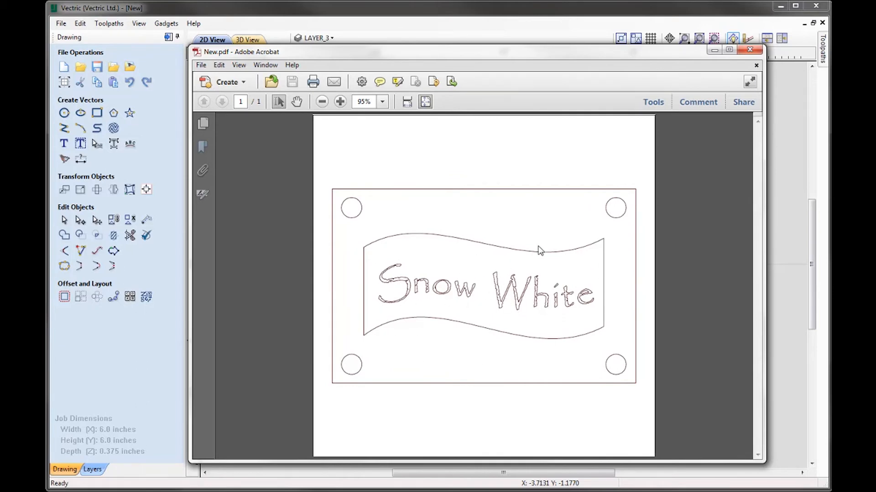
pyautogui.click(750, 49)
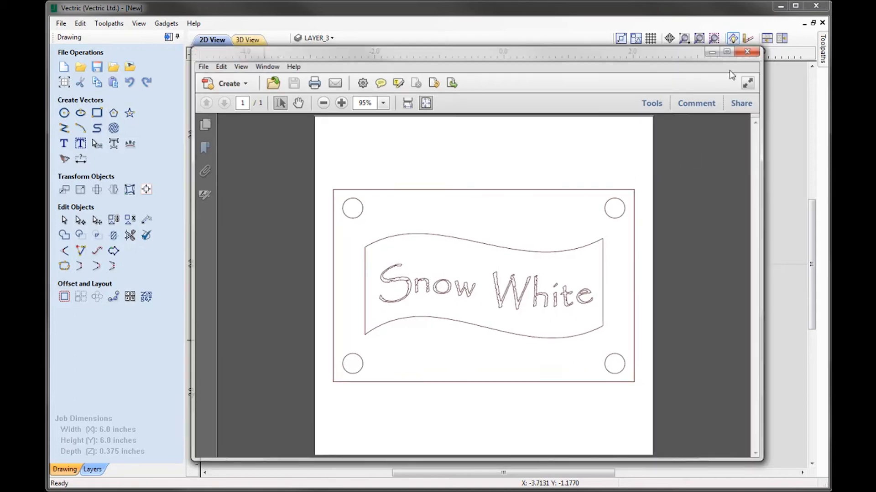
pyautogui.click(683, 152)
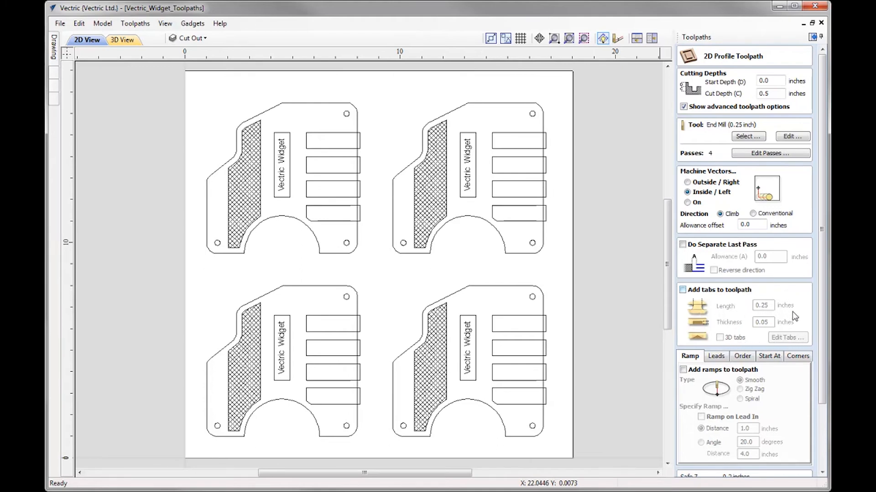
# Set the 2D profile toolpath's start points to move closest to a selected point on the vector bounding box.
pyautogui.click(769, 358)
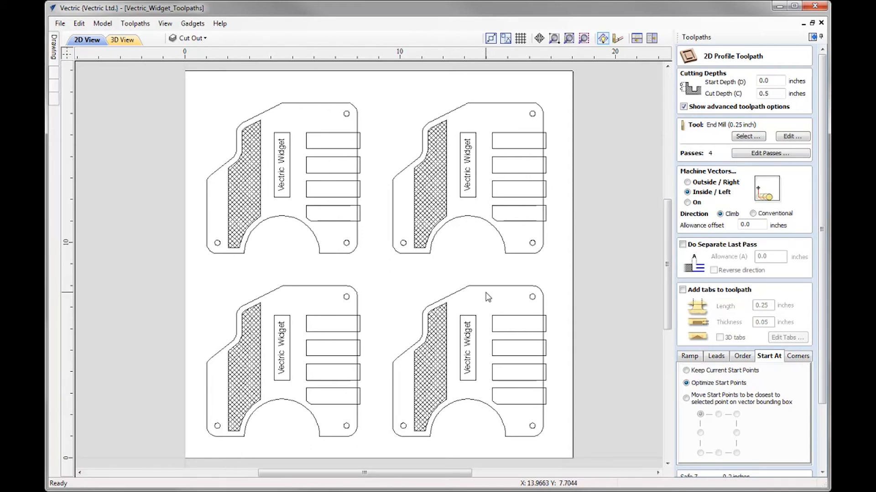
pyautogui.click(686, 399)
pyautogui.moveTo(823, 374); pyautogui.dragTo(823, 439)
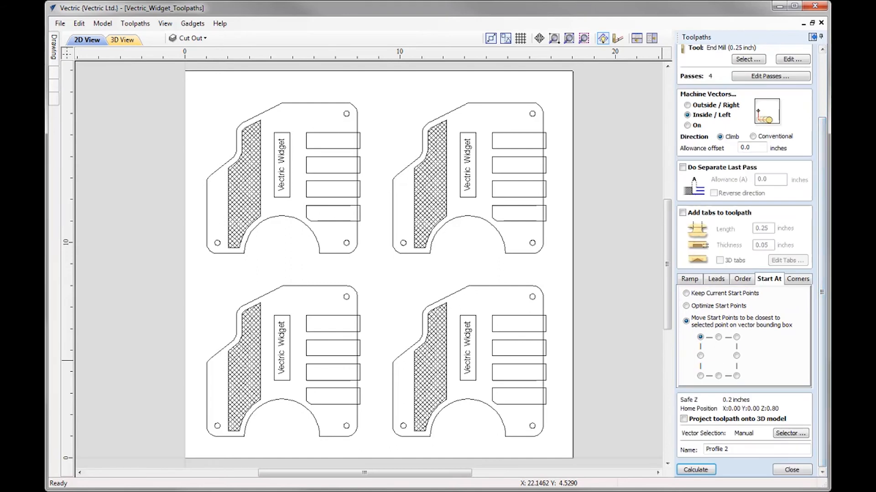
# Select the four widget outlines and calculate Profile 2 with start points nearest the middle of the bounding box's left side.
pyautogui.click(325, 253)
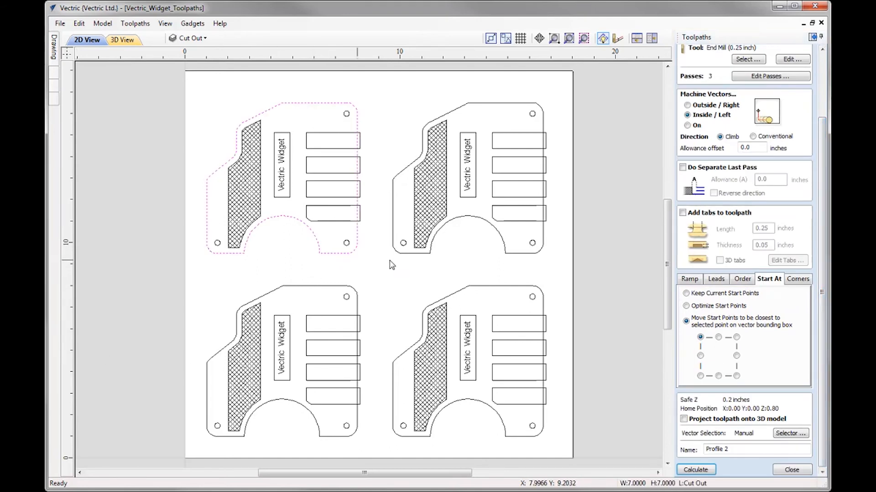
pyautogui.keyDown('shift'); pyautogui.click(423, 255); pyautogui.keyUp('shift')
pyautogui.keyDown('shift'); pyautogui.click(451, 293); pyautogui.keyUp('shift')
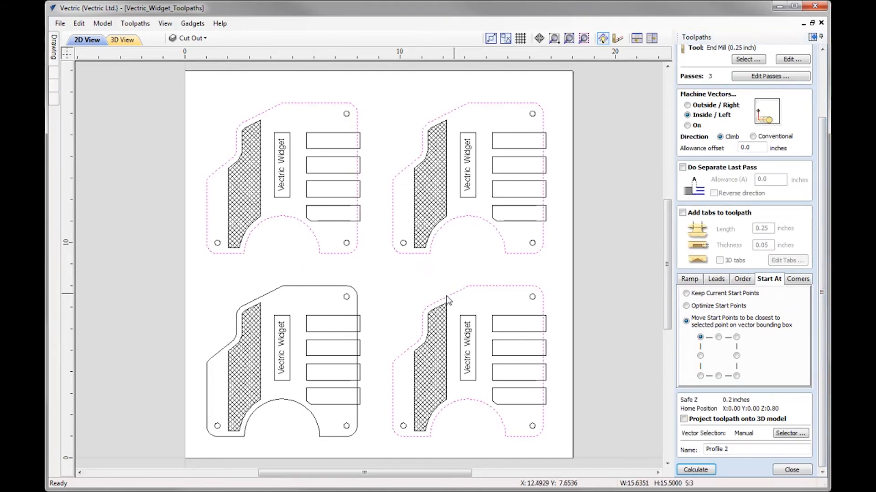
pyautogui.keyDown('shift'); pyautogui.click(356, 292); pyautogui.keyUp('shift')
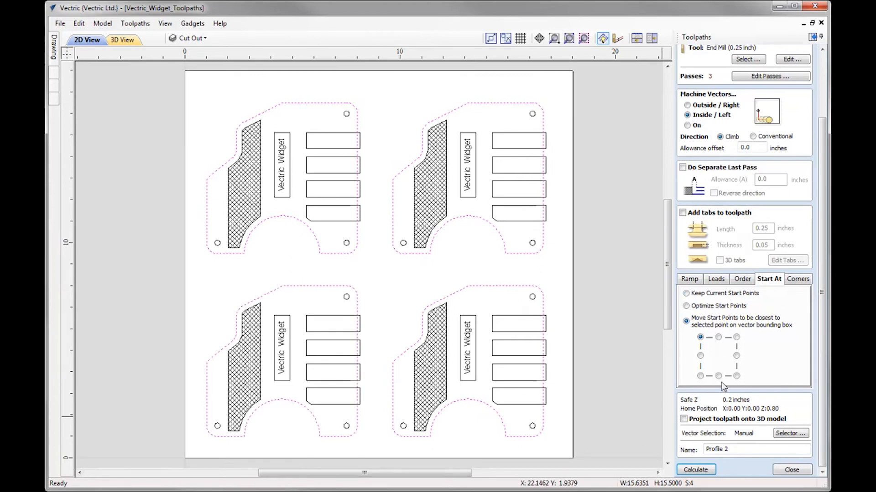
pyautogui.click(700, 356)
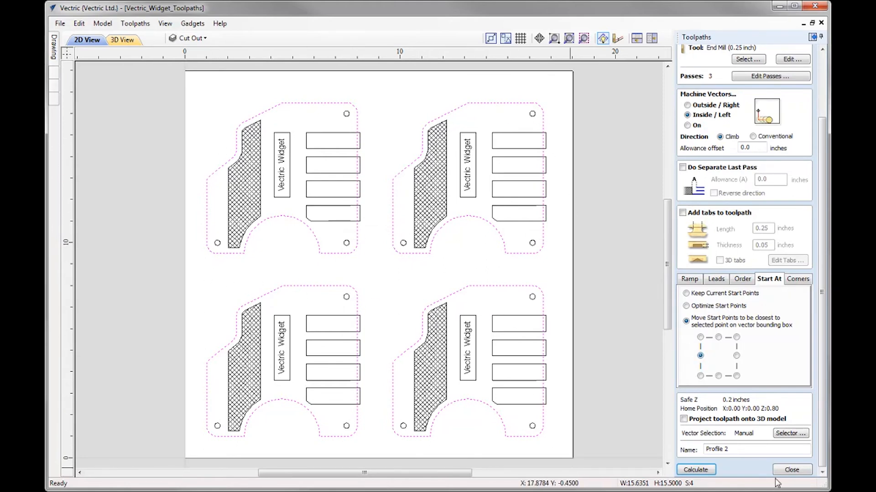
pyautogui.click(695, 471)
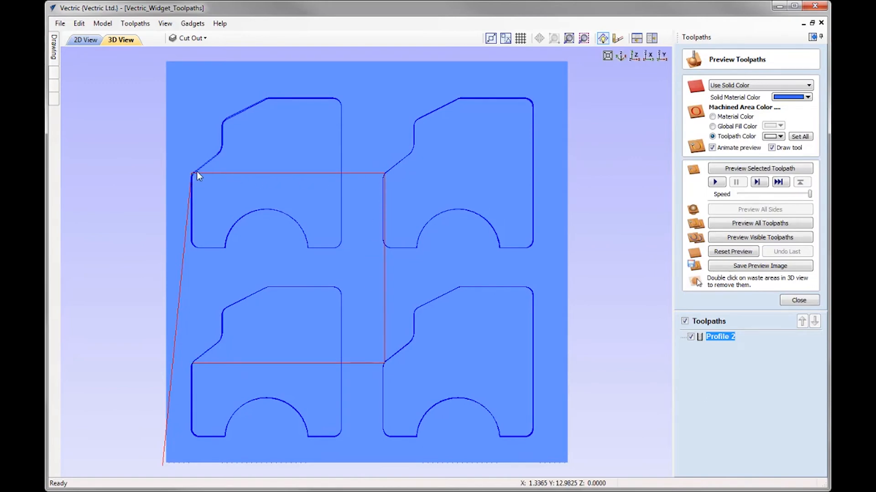
# Reopen Profile 2 and recalculate it twice, with start points nearest the bounding box's top middle and finally its top-right corner.
pyautogui.doubleClick(720, 336)
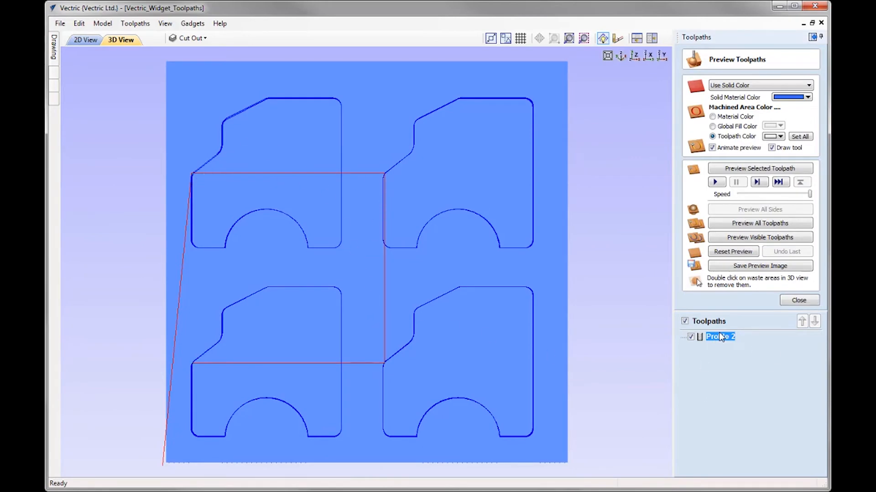
pyautogui.moveTo(822, 324); pyautogui.dragTo(825, 461)
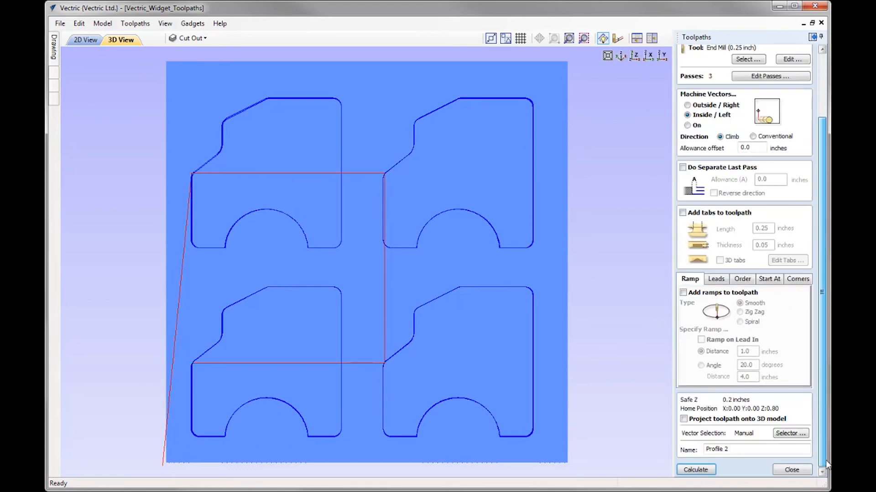
pyautogui.click(777, 280)
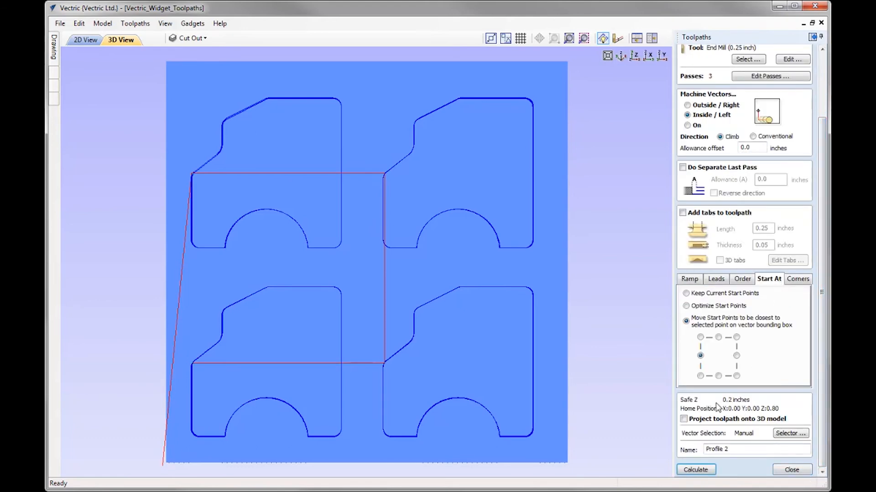
pyautogui.click(719, 338)
pyautogui.click(701, 471)
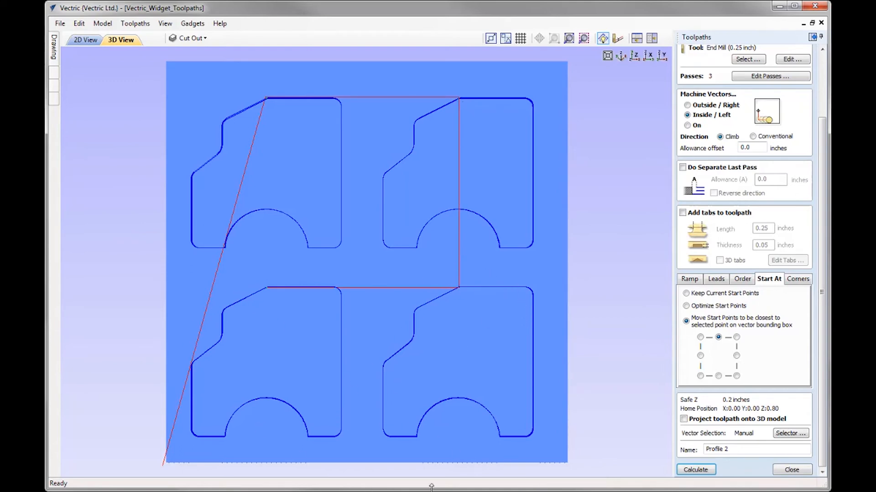
pyautogui.click(736, 338)
pyautogui.click(696, 470)
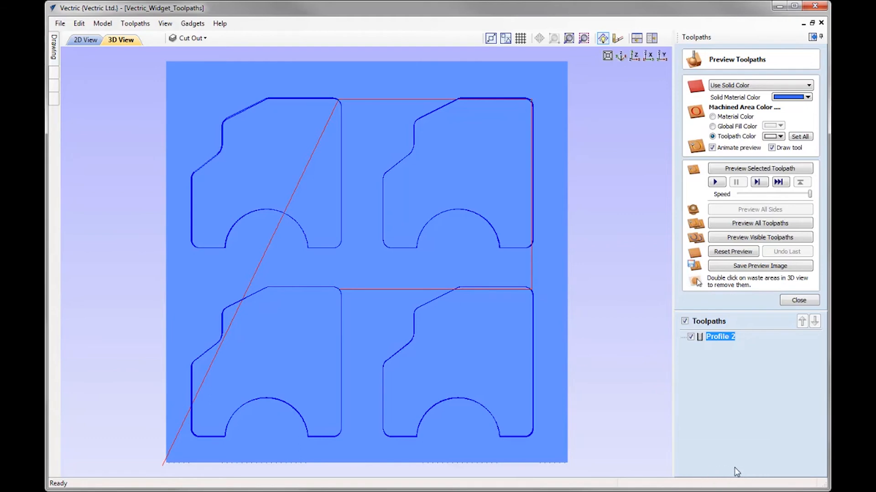
# Examine Profile 2's start points and cutting directions in the 2D view, toggling the 2D toolpath drawing off and back on.
pyautogui.click(602, 39)
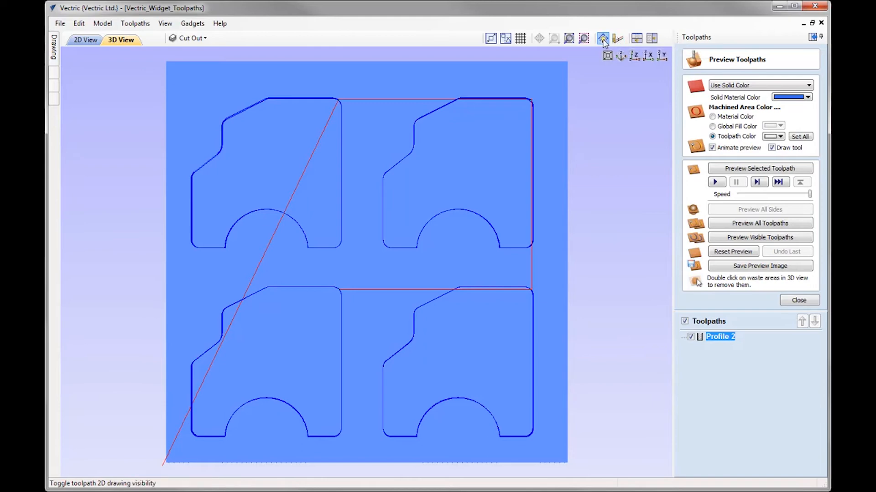
pyautogui.click(83, 41)
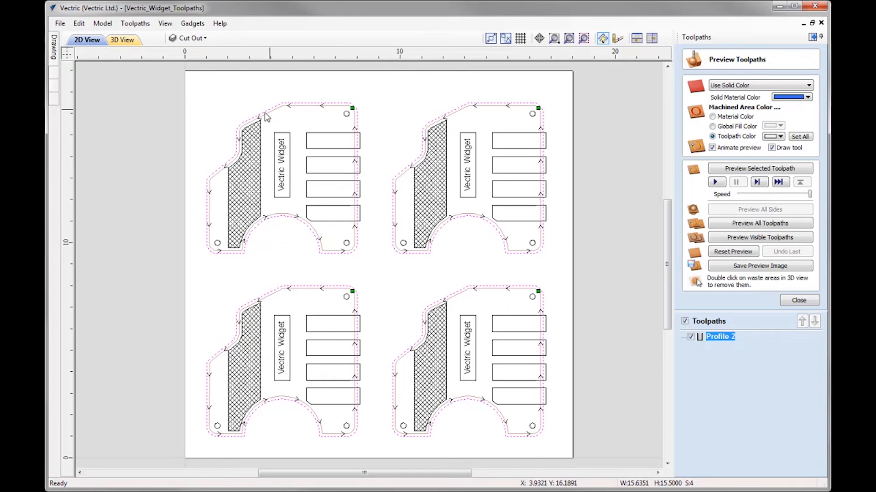
pyautogui.click(603, 40)
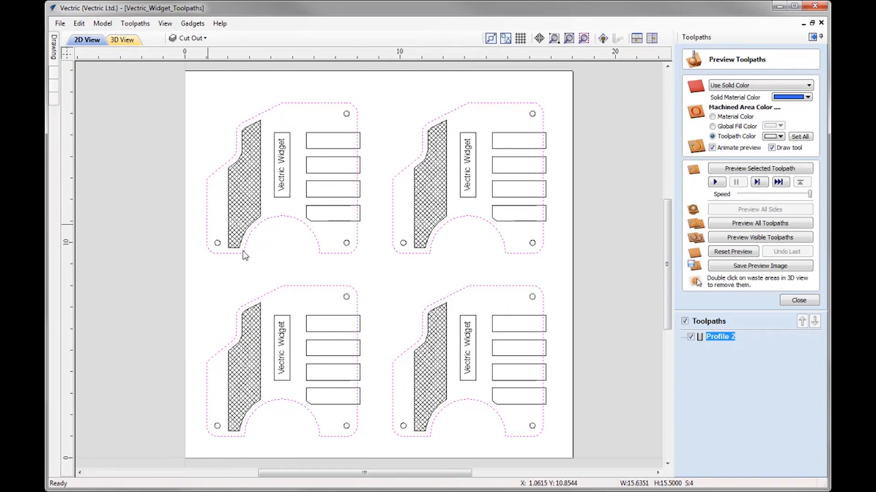
pyautogui.click(603, 39)
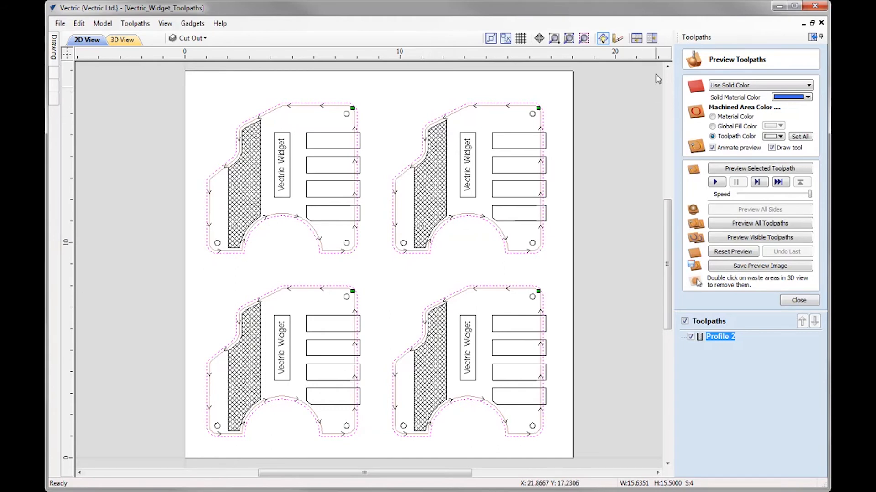
pyautogui.click(618, 40)
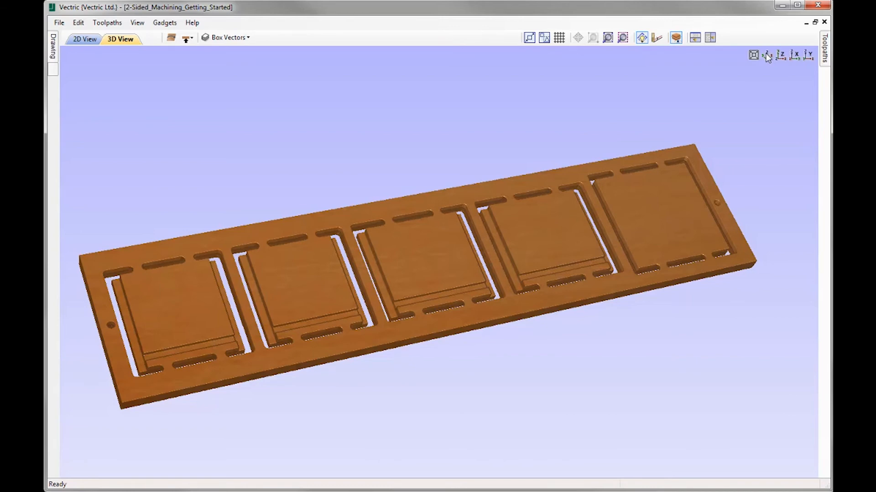
# Flip the isometric 3D view repeatedly between both faces of the two-sided part to compare their machining.
pyautogui.click(767, 56)
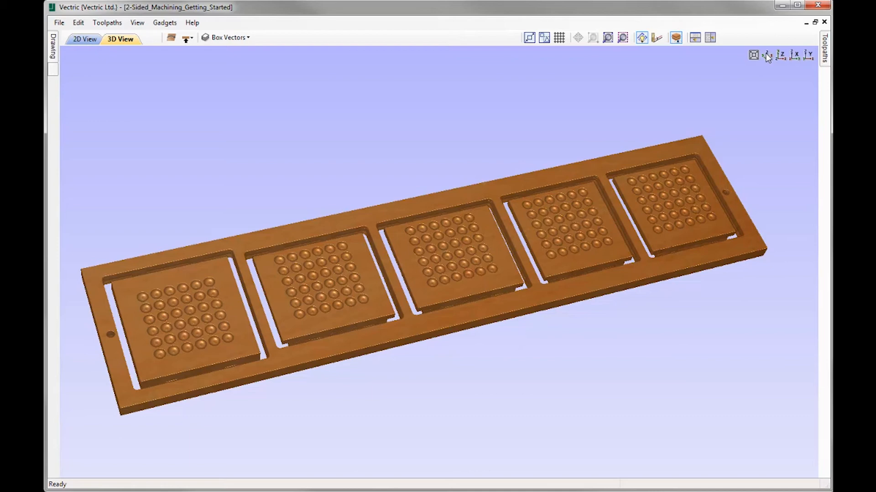
pyautogui.click(766, 55)
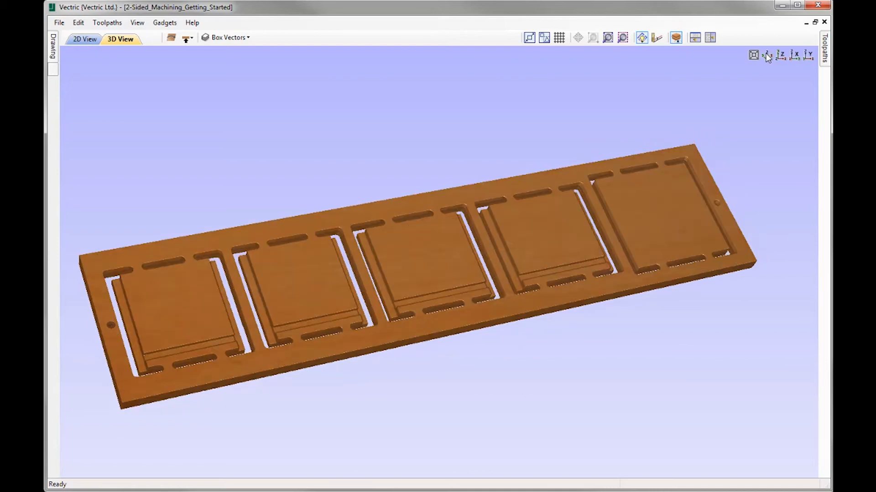
pyautogui.click(766, 55)
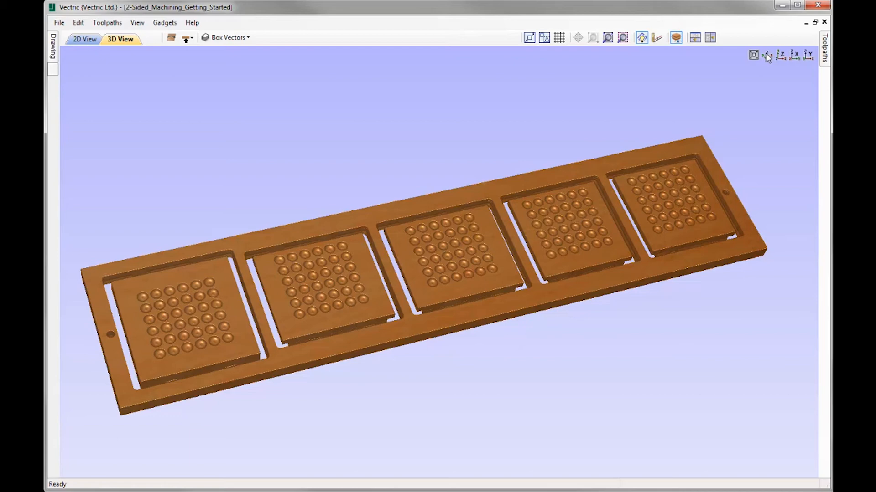
pyautogui.click(767, 56)
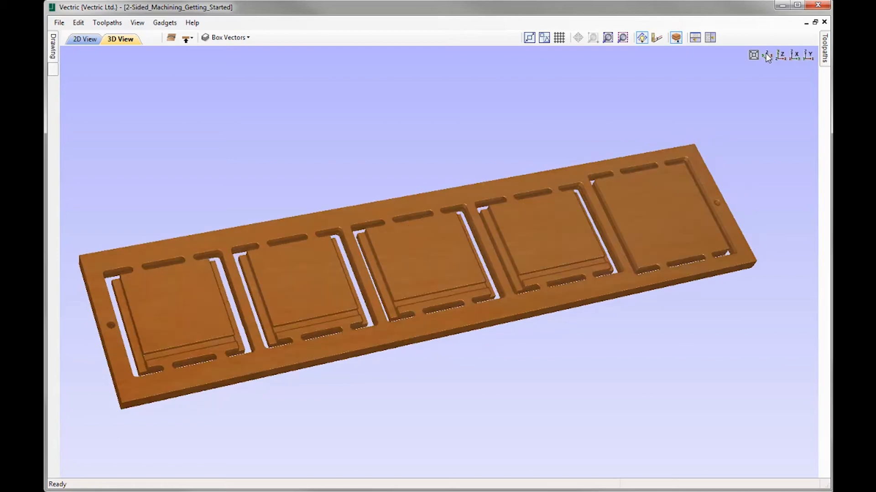
pyautogui.click(767, 55)
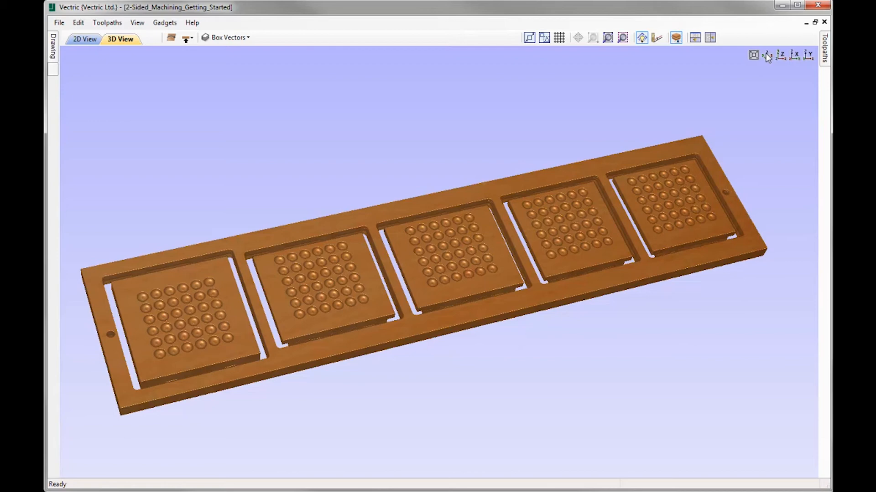
pyautogui.click(766, 55)
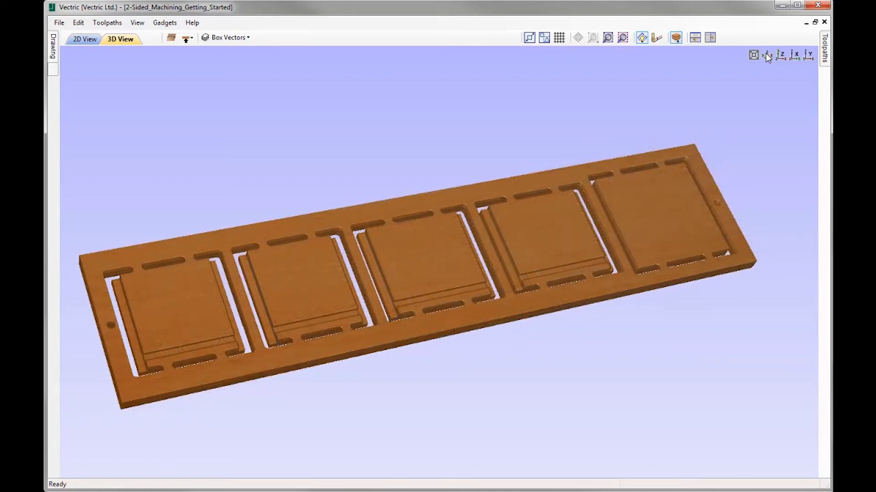
pyautogui.click(766, 54)
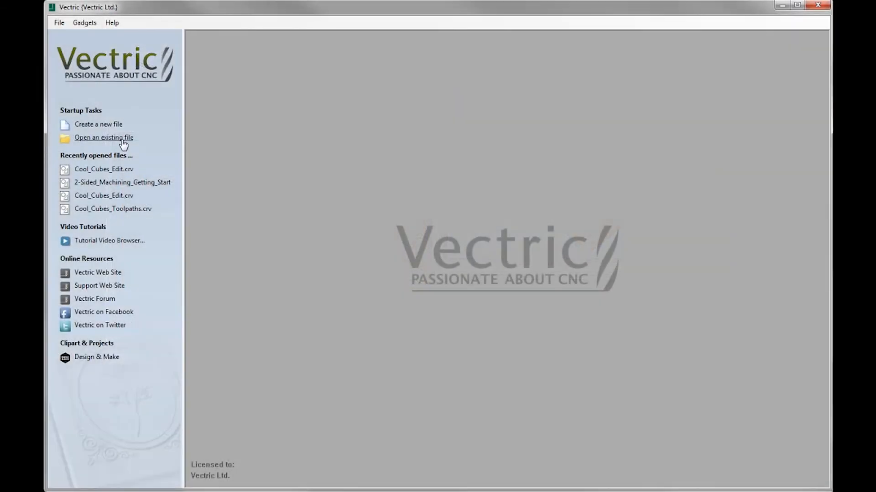
# Open the existing file Cool_Cubes_Edit.crv and select the dowel hole beside the Top panel.
pyautogui.click(123, 141)
pyautogui.click(420, 218)
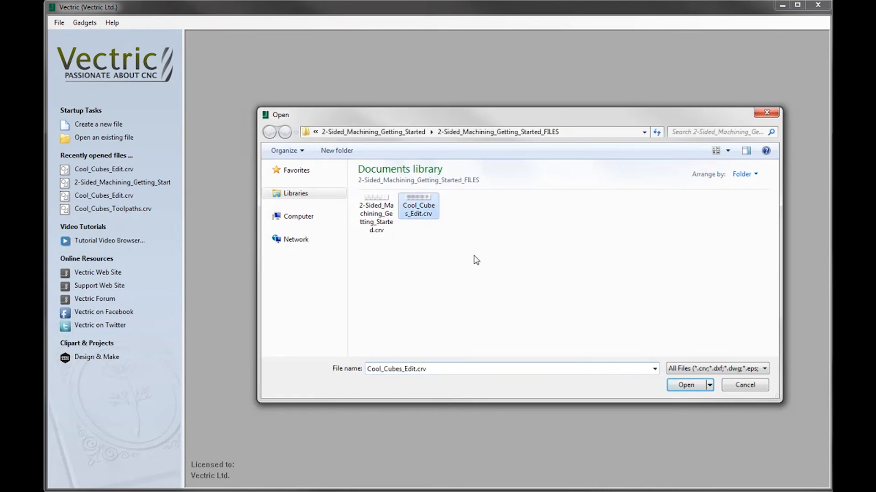
pyautogui.click(684, 386)
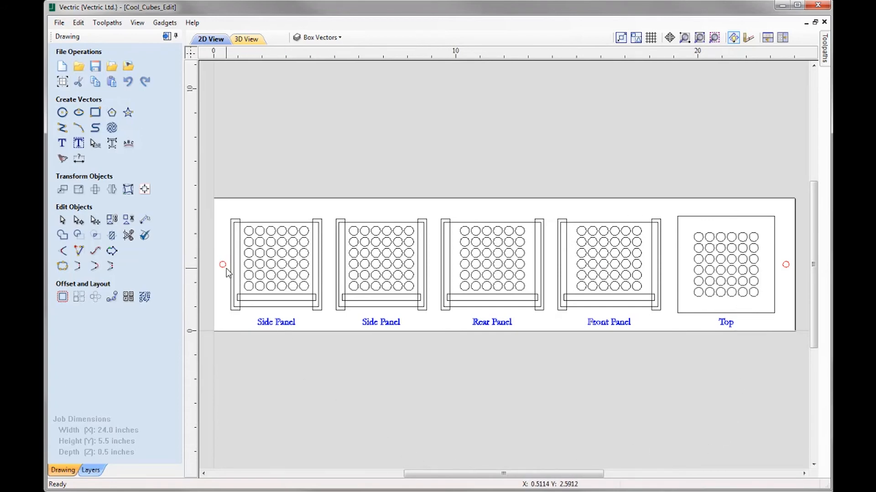
pyautogui.click(787, 268)
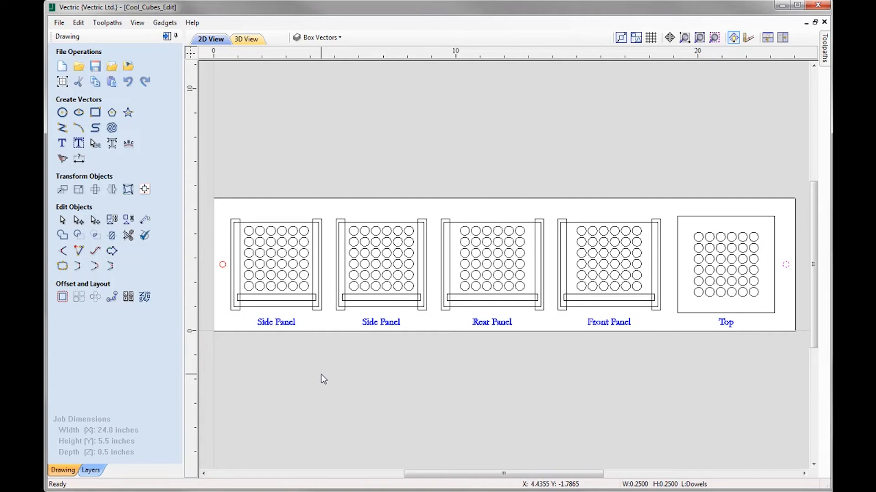
# Change the job setup to double-sided, with Z zeroed off the same side for both faces.
pyautogui.click(63, 82)
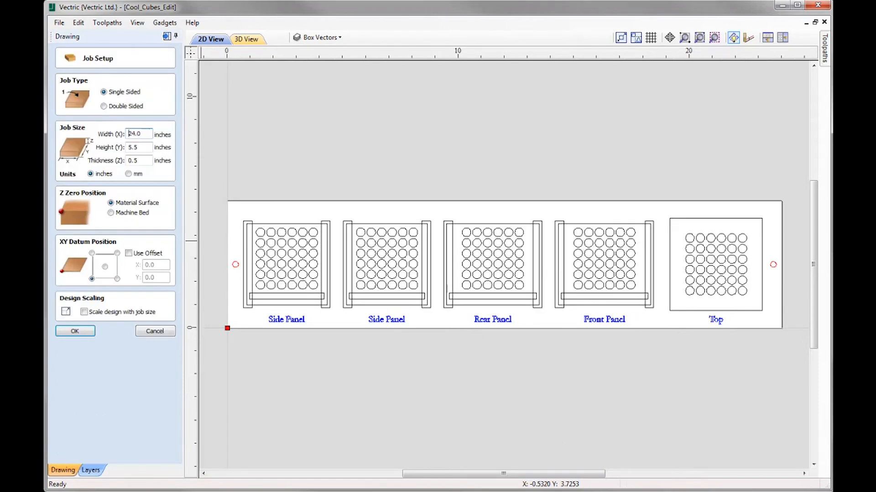
pyautogui.click(103, 106)
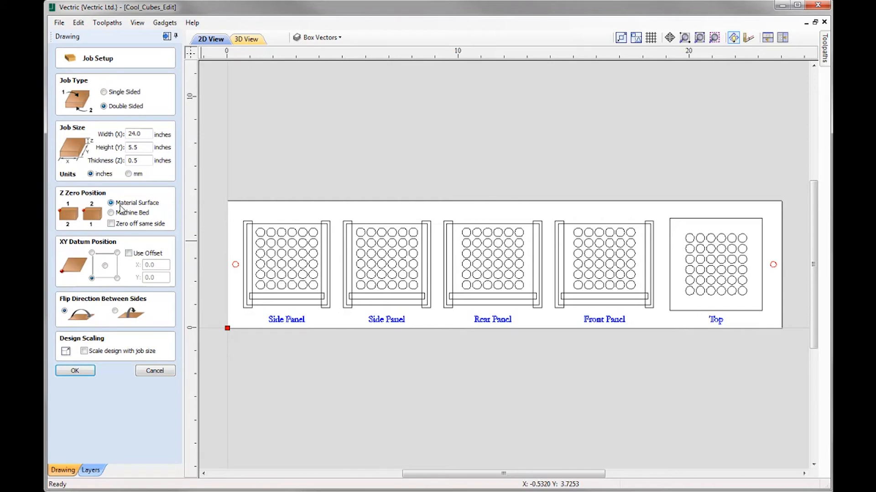
pyautogui.click(111, 224)
pyautogui.click(76, 371)
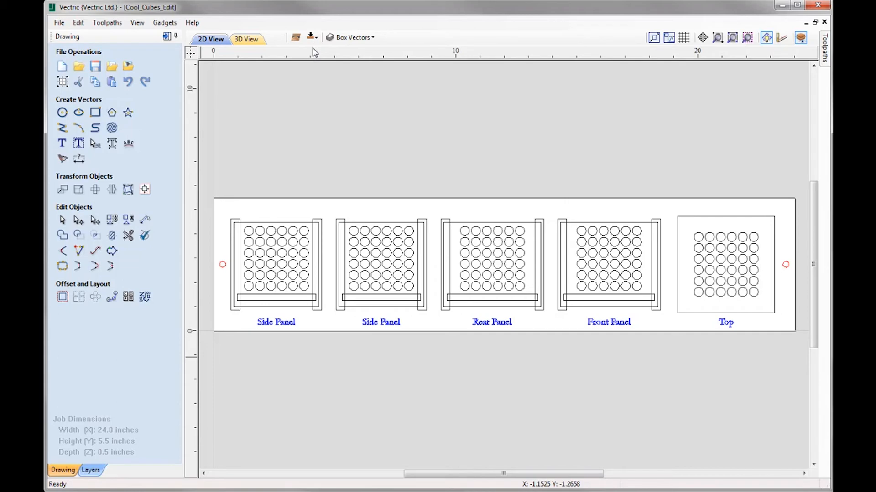
# Show the job's bottom side and toggle the ghosted opposite-side vectors off and back on.
pyautogui.click(311, 37)
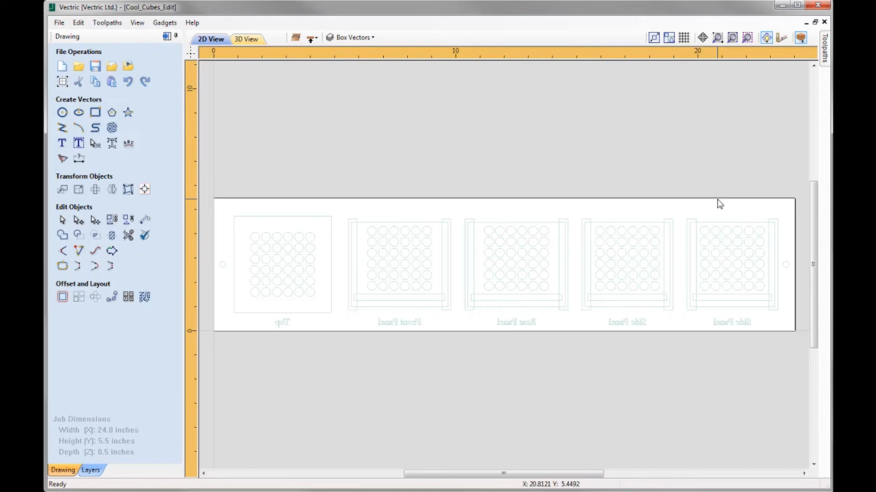
pyautogui.click(802, 37)
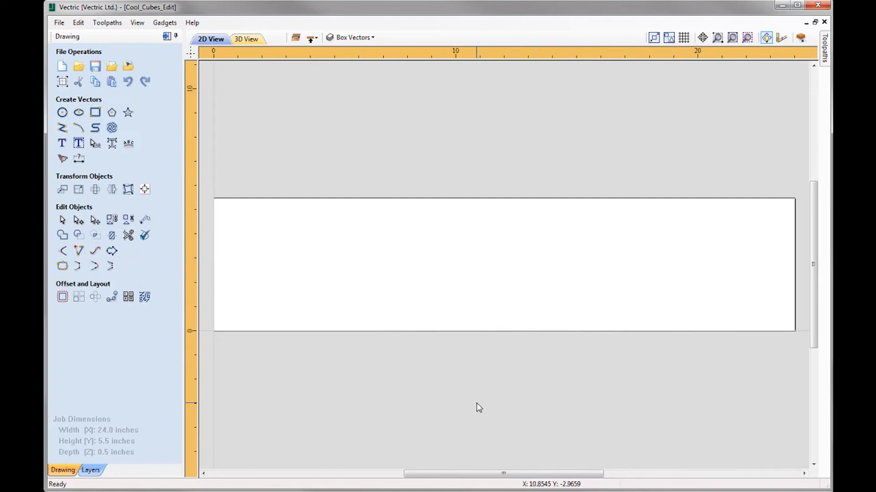
pyautogui.click(800, 39)
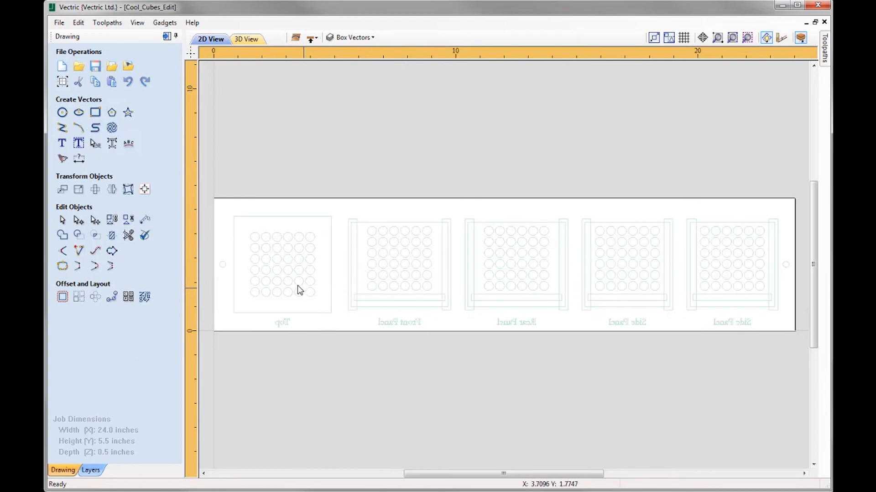
# Trace the Top panel's outline and the Rear Panel's narrow side strip with rectangles on the bottom side, and remove both rectangles.
pyautogui.click(95, 112)
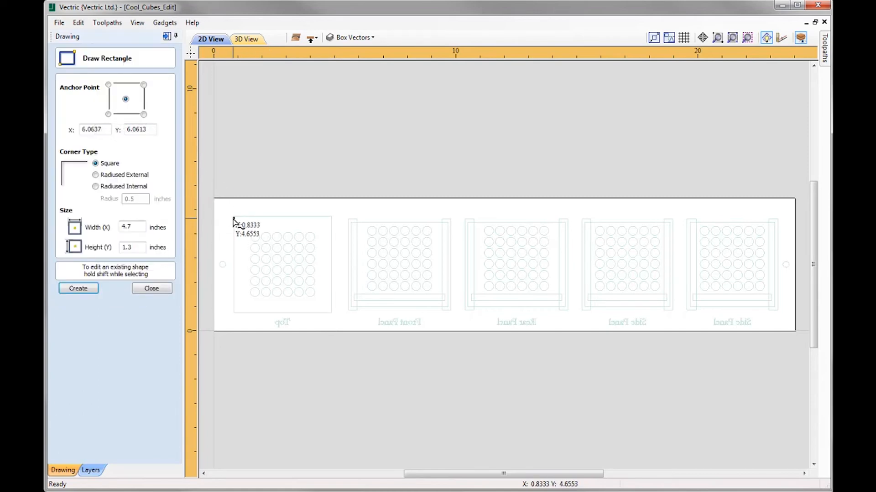
pyautogui.moveTo(234, 217)
pyautogui.mouseDown()
pyautogui.moveTo(253, 242)
pyautogui.moveTo(333, 294)
pyautogui.moveTo(330, 314)
pyautogui.mouseUp()
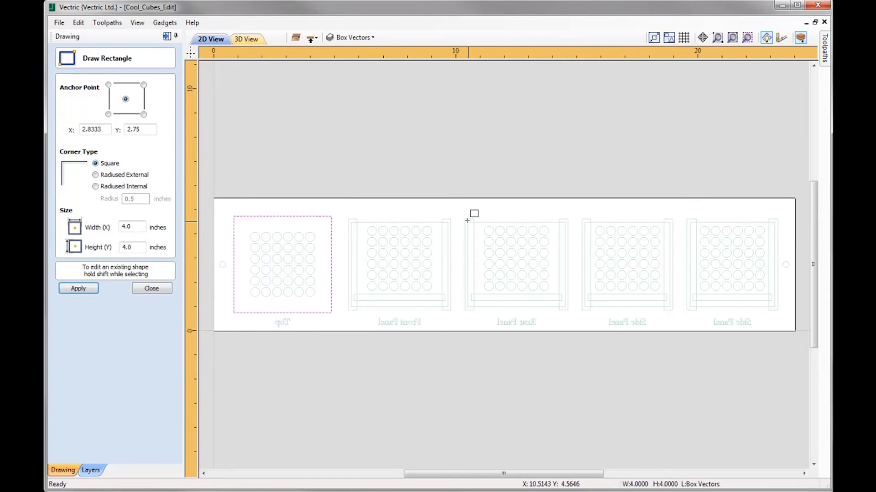
pyautogui.moveTo(465, 219); pyautogui.dragTo(474, 311)
pyautogui.press('Escape')
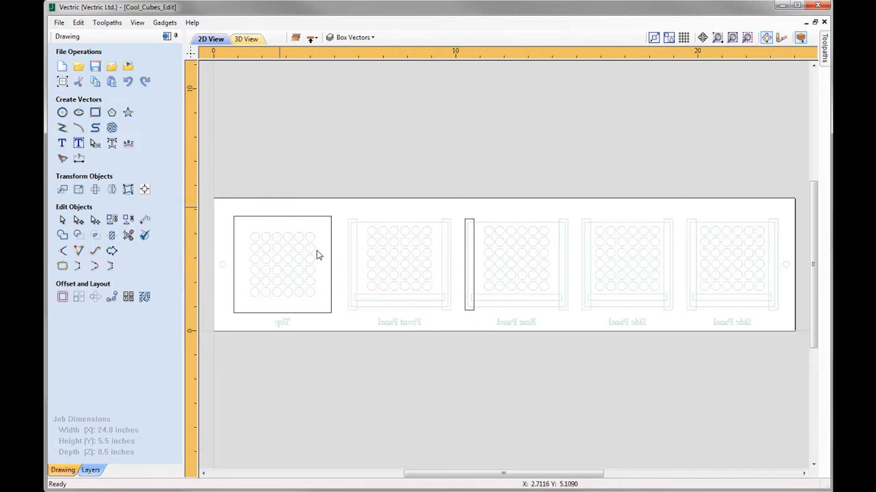
pyautogui.click(471, 236)
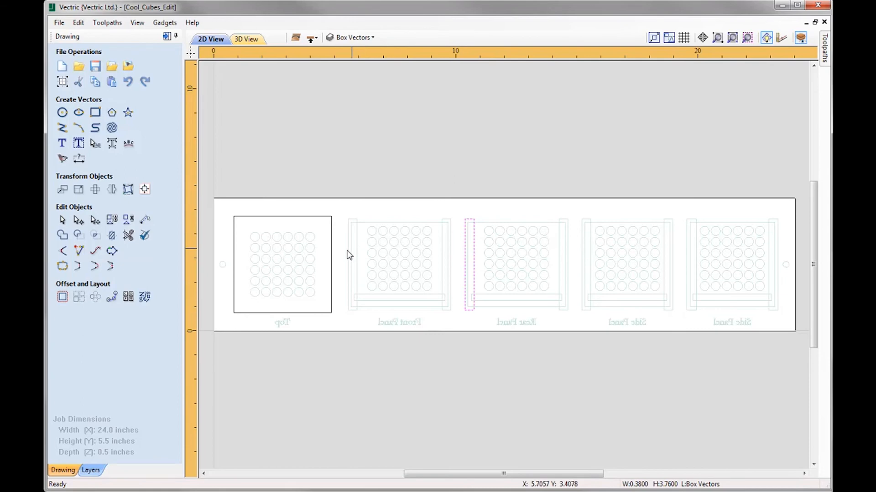
pyautogui.click(287, 352)
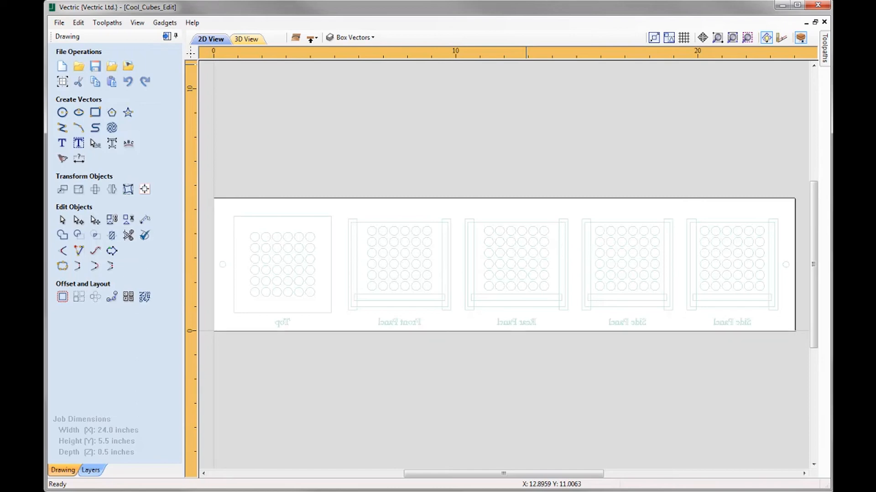
# Select the inner outlines and hole patterns of the four panels plus the Top piece's outline and holes, and move them to the other side.
pyautogui.click(311, 39)
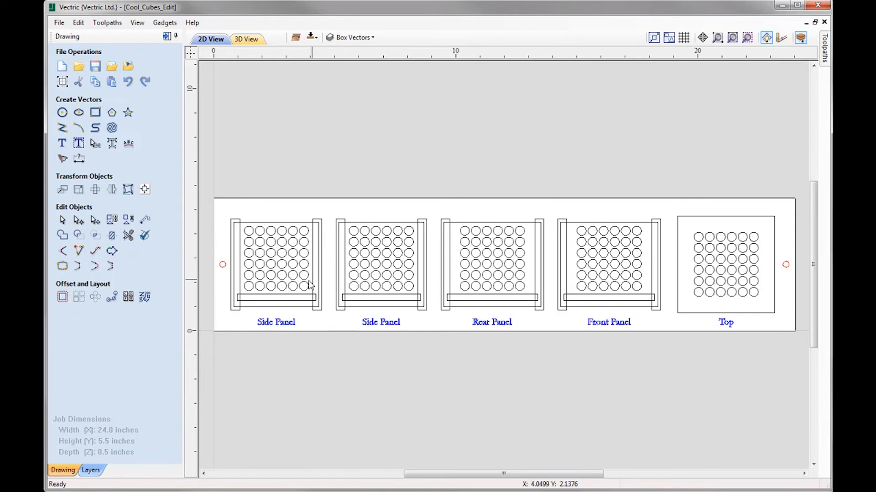
pyautogui.moveTo(310, 293); pyautogui.dragTo(246, 221)
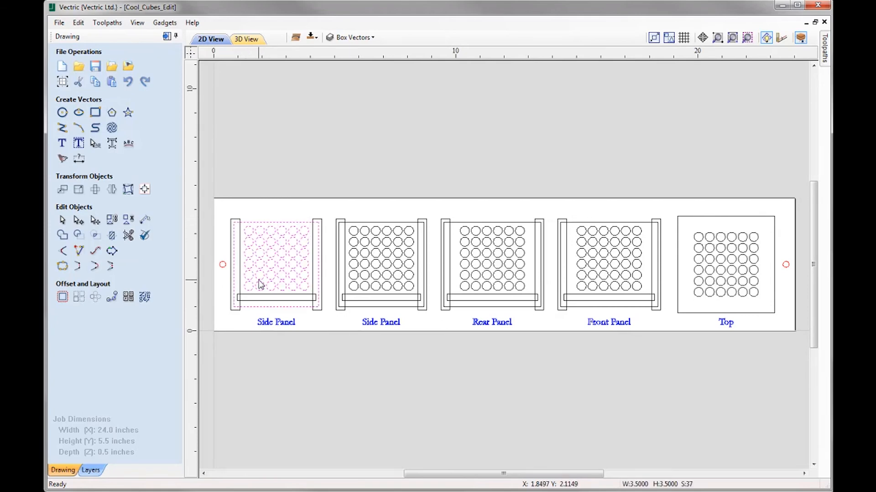
pyautogui.keyDown('shift'); pyautogui.click(355, 220); pyautogui.keyUp('shift')
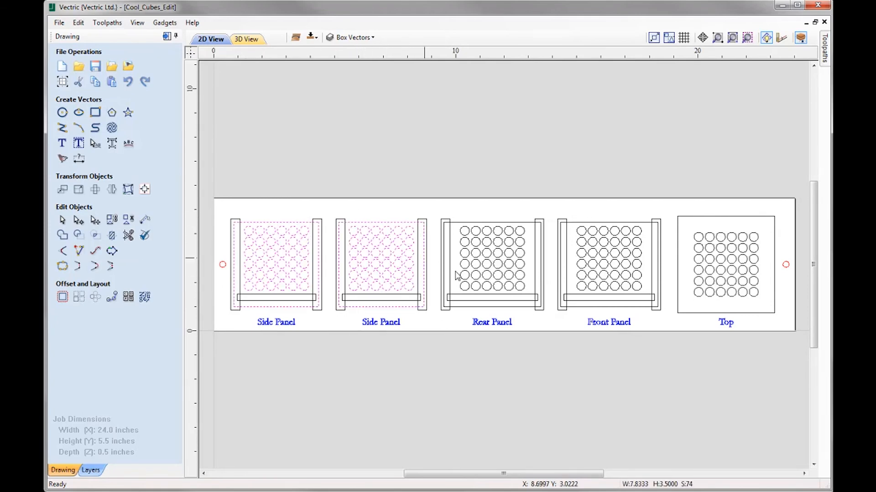
pyautogui.keyDown('shift'); pyautogui.click(463, 220); pyautogui.keyUp('shift')
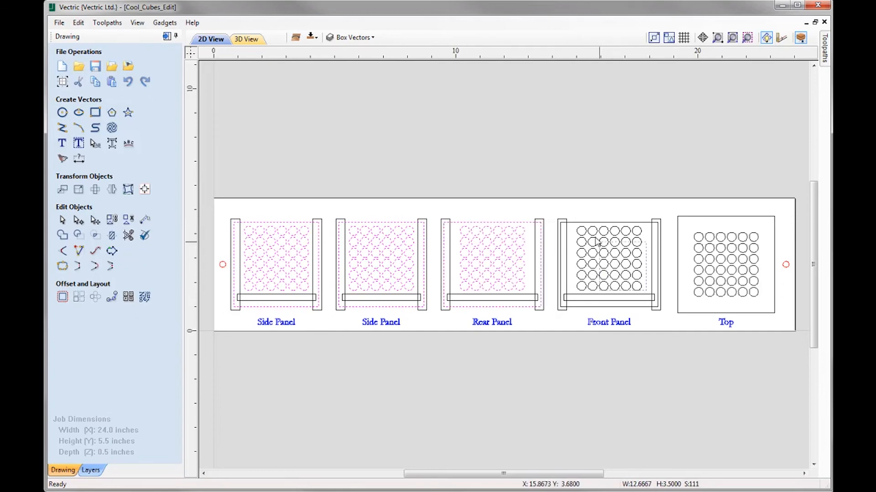
pyautogui.keyDown('shift'); pyautogui.click(579, 219); pyautogui.keyUp('shift')
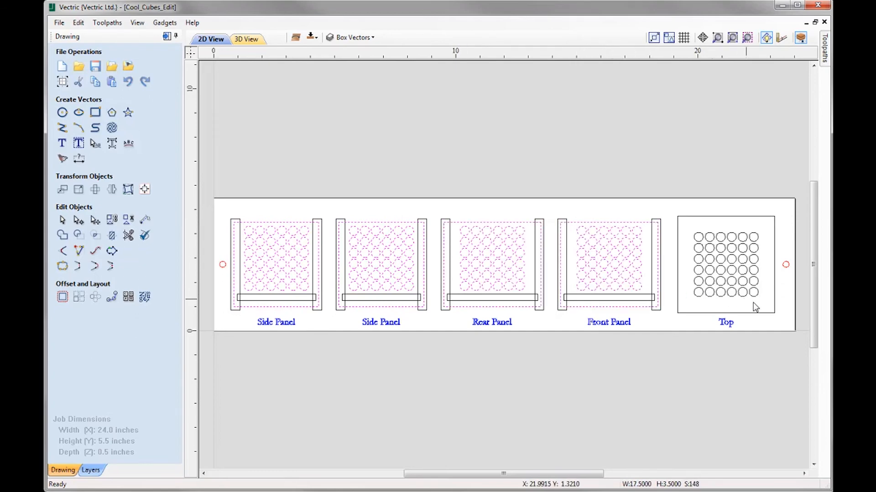
pyautogui.keyDown('shift'); pyautogui.click(683, 224); pyautogui.keyUp('shift')
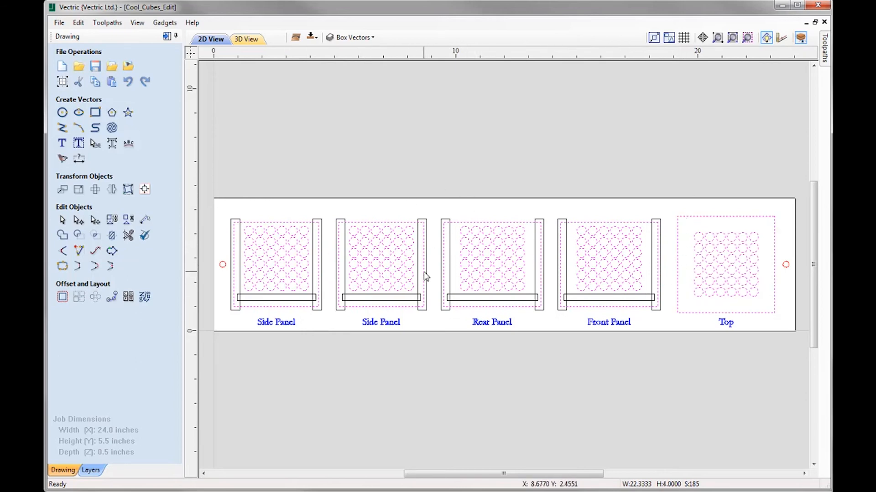
pyautogui.rightClick(396, 227)
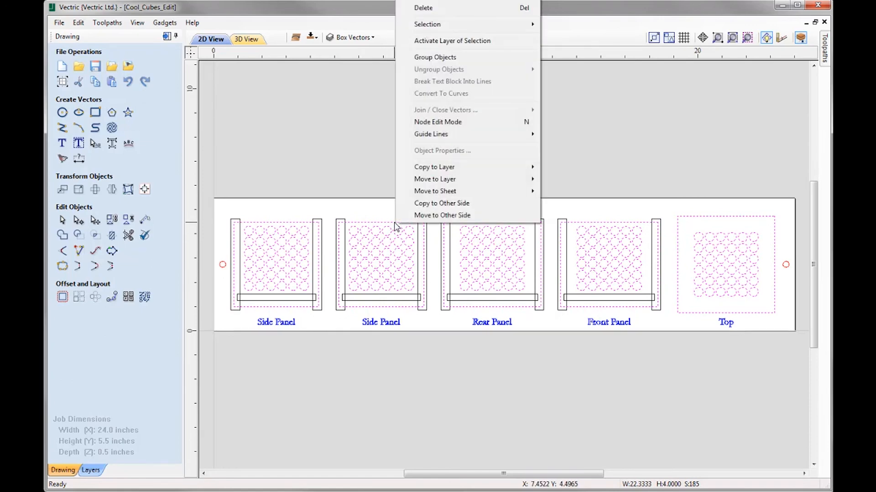
pyautogui.click(447, 218)
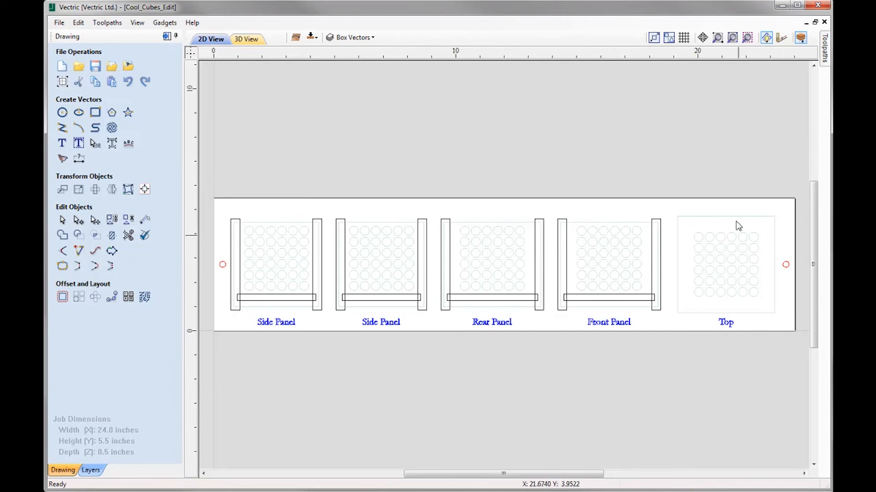
# Compare the moved vectors on the bottom side with the slots and two dowel holes on the top side.
pyautogui.click(312, 38)
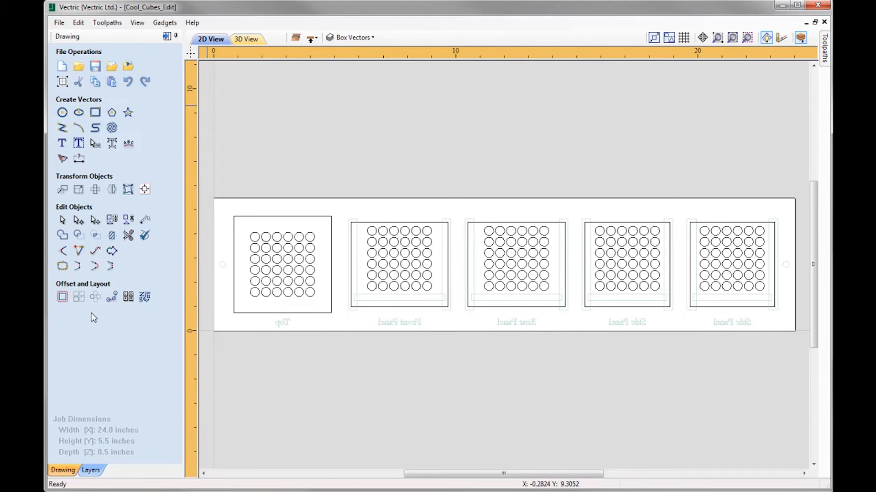
pyautogui.click(312, 39)
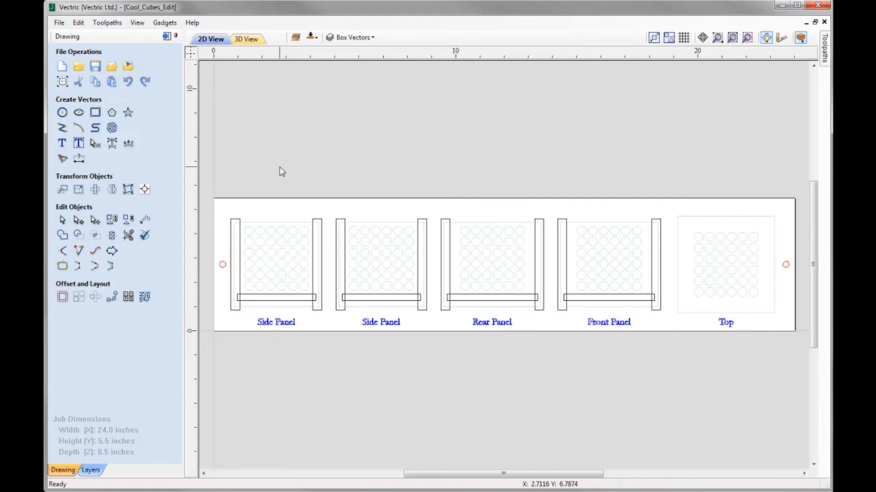
pyautogui.moveTo(677, 308); pyautogui.dragTo(231, 273)
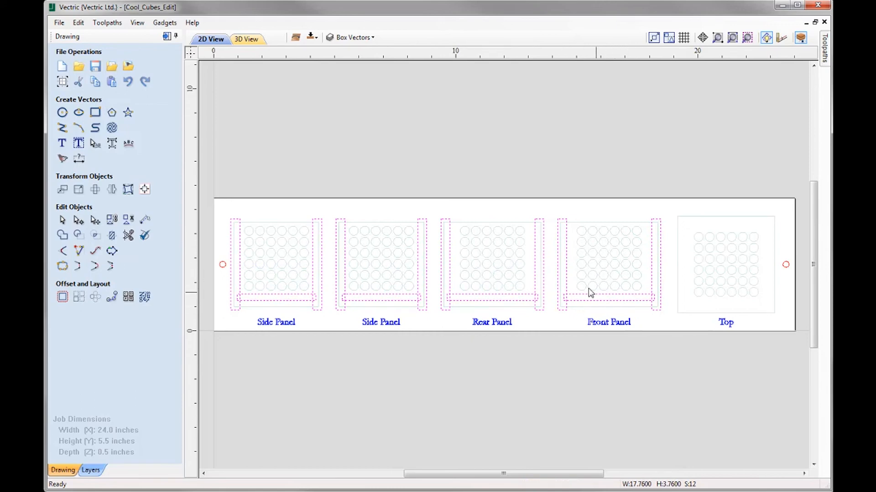
pyautogui.click(223, 267)
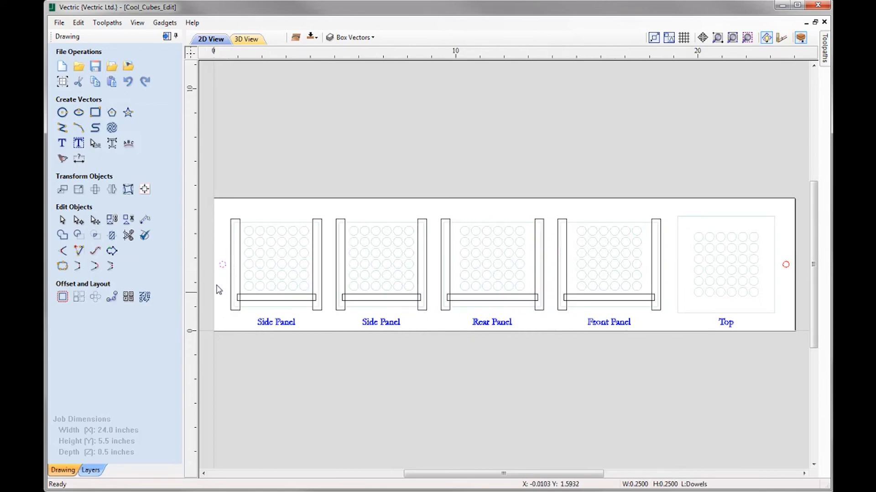
pyautogui.keyDown('shift'); pyautogui.click(788, 268); pyautogui.keyUp('shift')
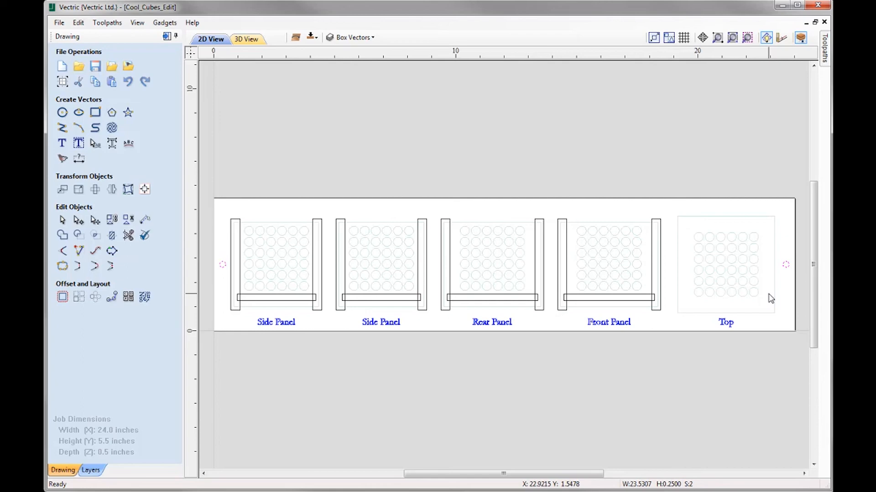
pyautogui.click(761, 253)
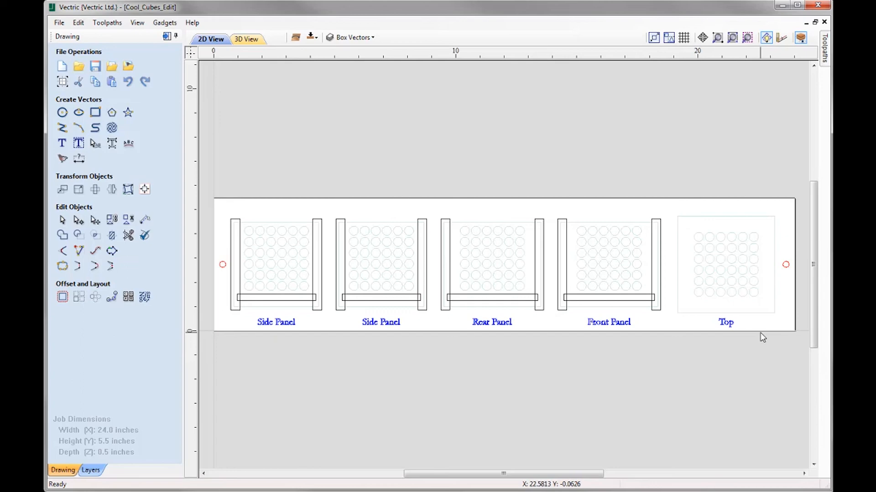
# Examine the hole patterns and panel outlines on the bottom side, and return to the top side.
pyautogui.click(311, 38)
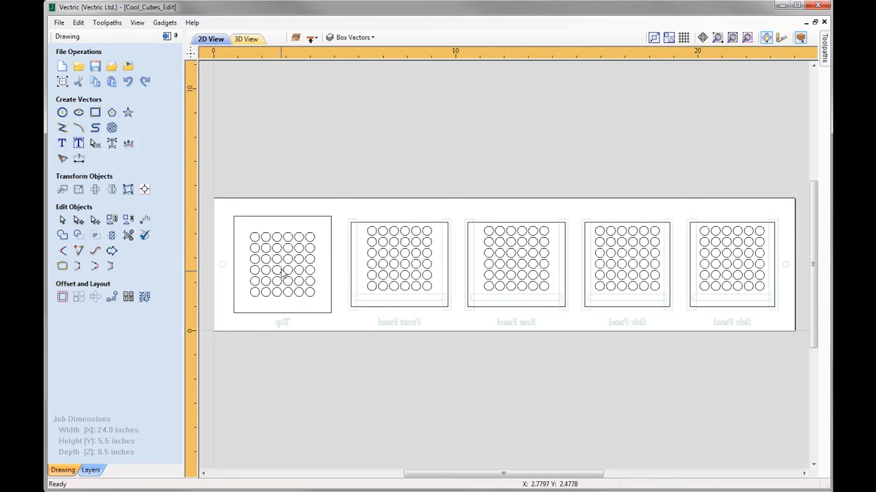
pyautogui.moveTo(319, 302); pyautogui.dragTo(247, 232)
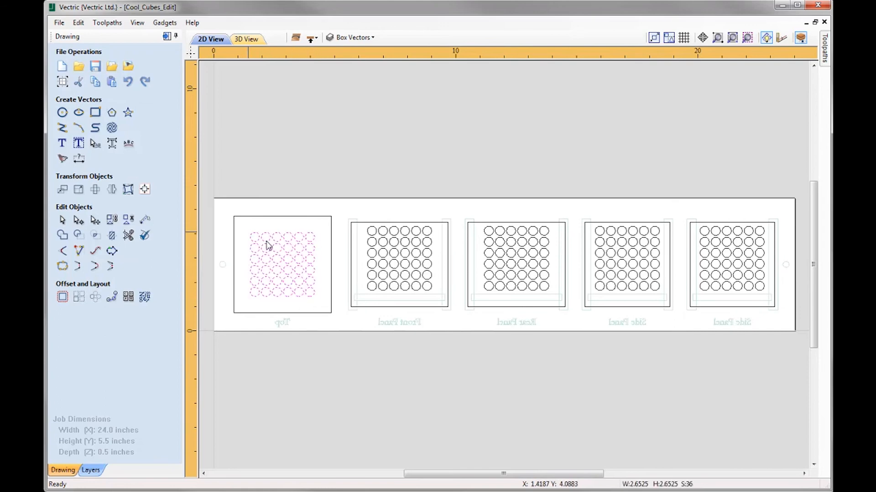
pyautogui.click(367, 234)
pyautogui.click(331, 224)
pyautogui.click(349, 222)
pyautogui.click(351, 223)
pyautogui.click(490, 228)
pyautogui.click(596, 227)
pyautogui.click(714, 224)
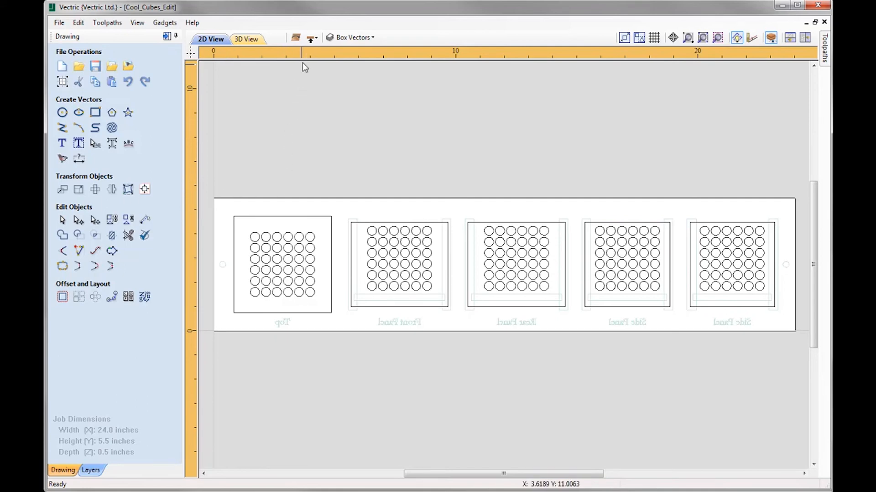
pyautogui.click(312, 39)
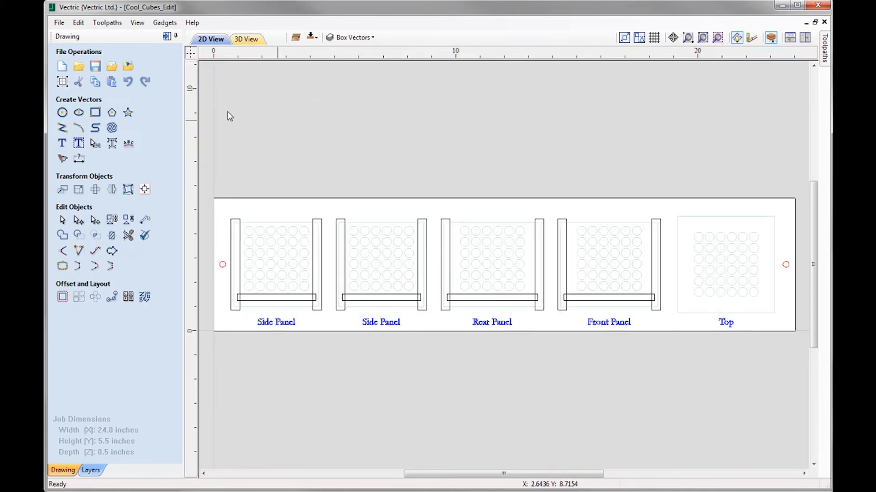
# Switch to the toolpath layout and accept the top side's material setup with Z zero at the material surface.
pyautogui.click(167, 37)
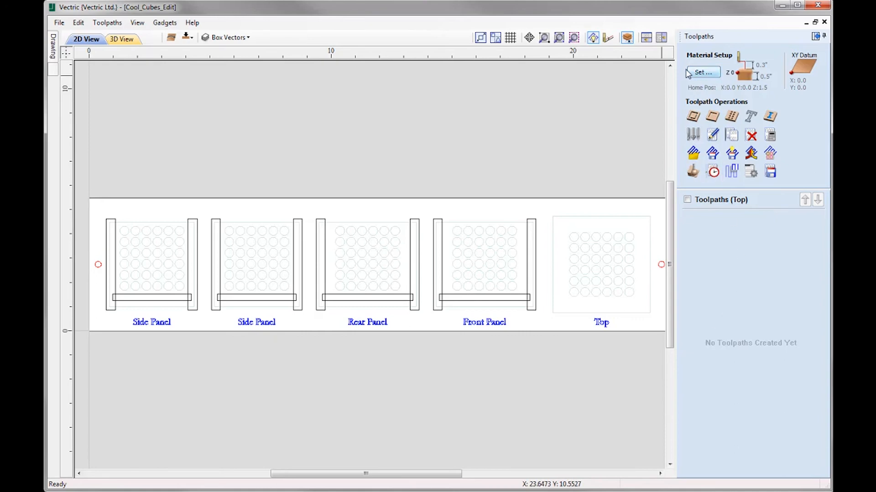
pyautogui.click(704, 73)
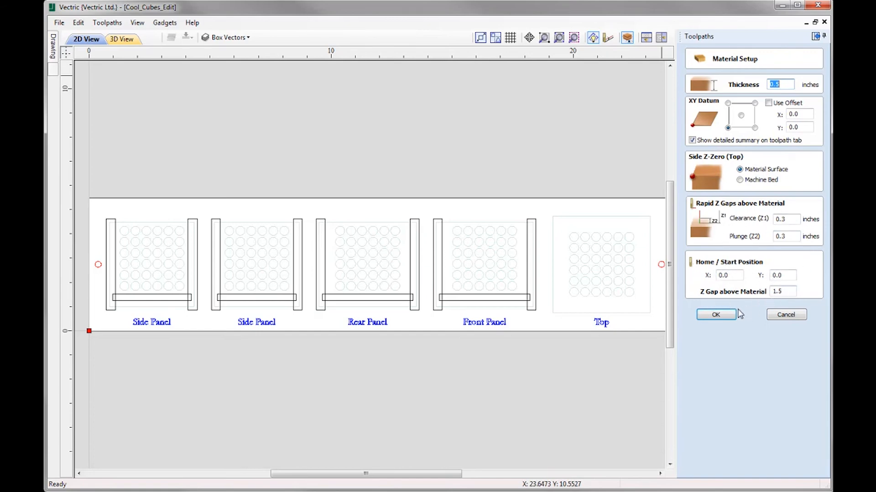
pyautogui.click(716, 314)
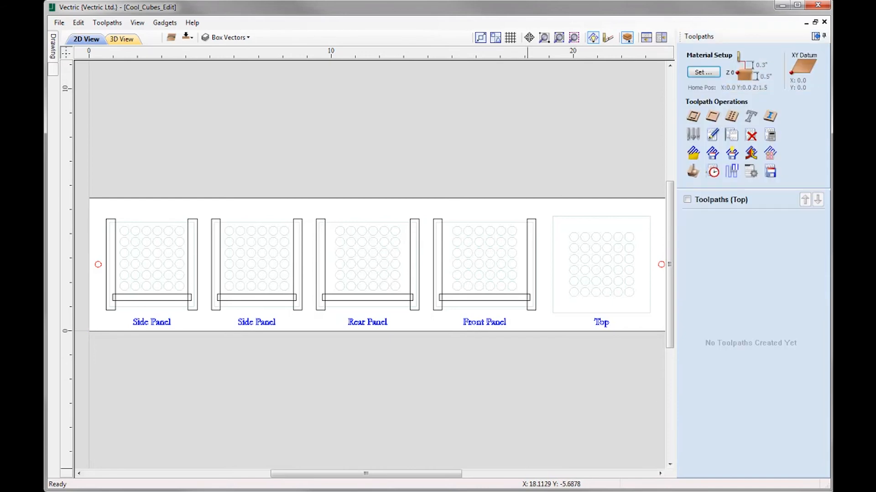
# Start a pocket toolpath for the four horizontal panel slots with start depth 0.0, cut depth 0.125 inches and the 0.25 inch end mill.
pyautogui.click(145, 298)
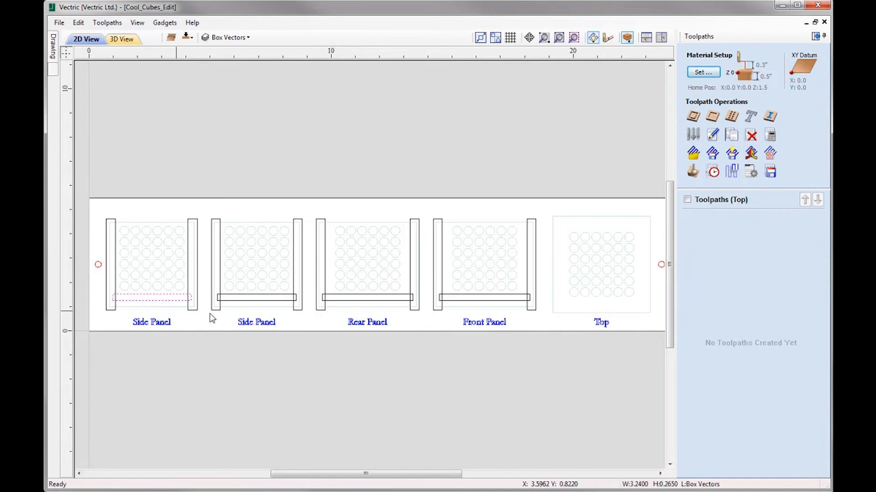
pyautogui.keyDown('shift'); pyautogui.click(268, 300); pyautogui.keyUp('shift')
pyautogui.keyDown('shift'); pyautogui.click(369, 300); pyautogui.keyUp('shift')
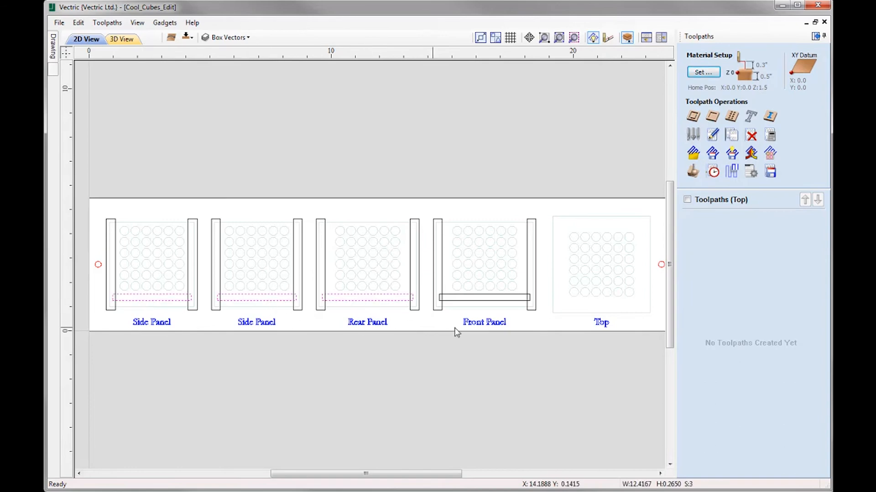
pyautogui.keyDown('shift'); pyautogui.click(478, 301); pyautogui.keyUp('shift')
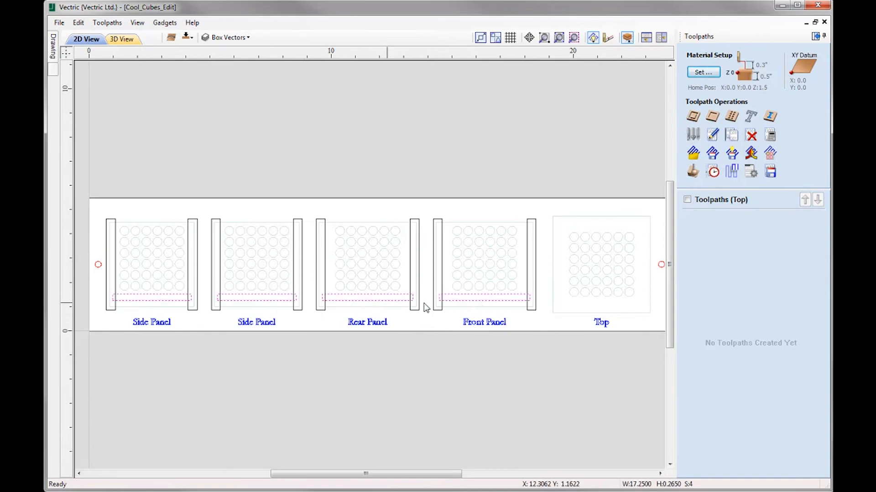
pyautogui.click(713, 117)
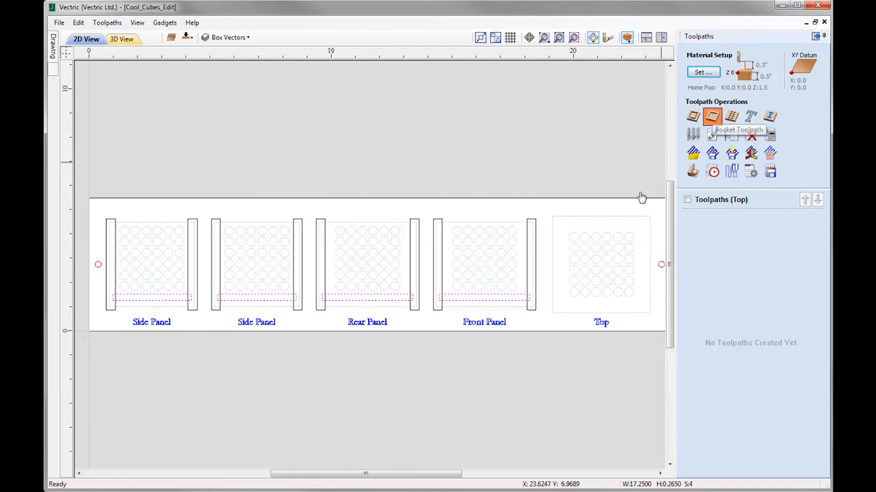
pyautogui.doubleClick(782, 87)
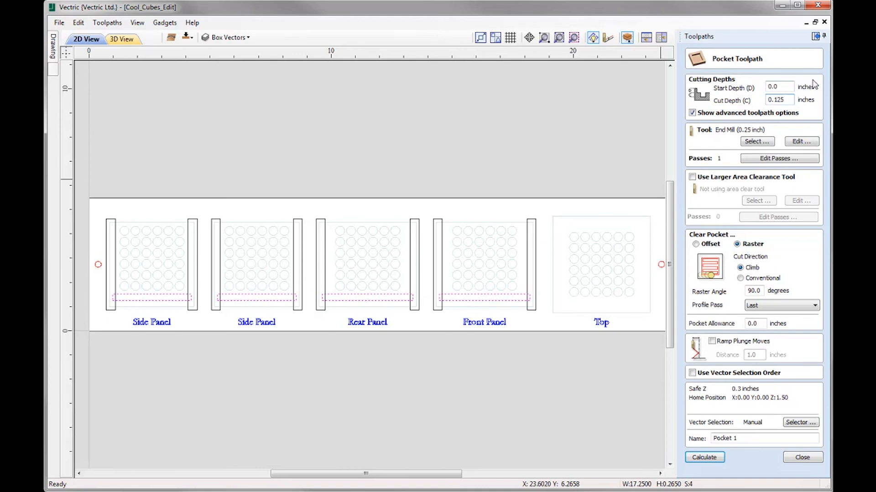
pyautogui.click(758, 142)
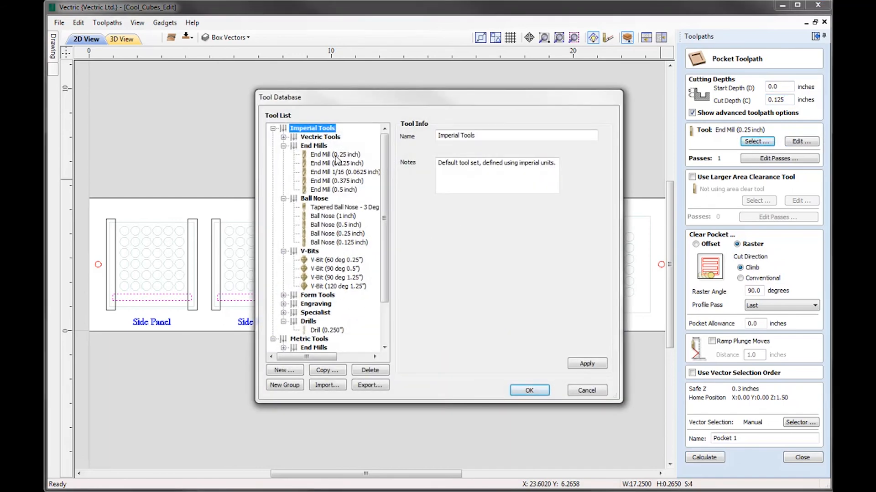
pyautogui.click(335, 155)
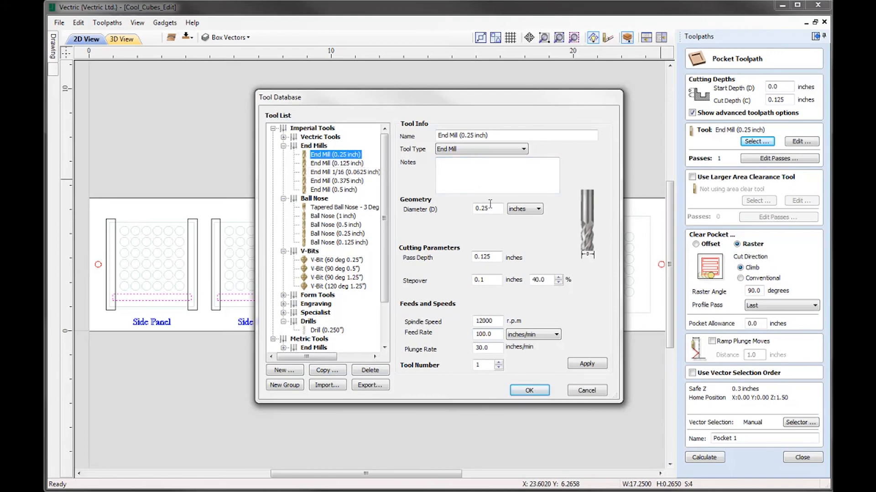
pyautogui.click(529, 391)
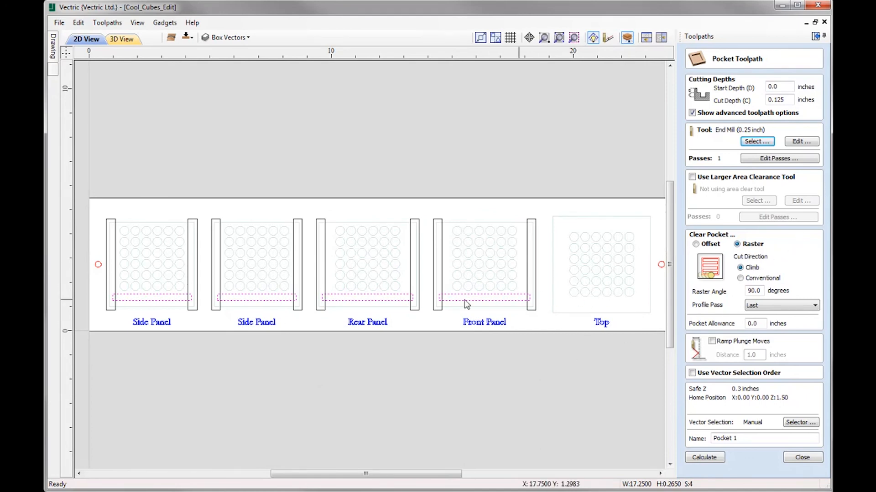
# Set the raster angle to 0 degrees and calculate the pocket toolpath for the four horizontal slots.
pyautogui.doubleClick(763, 290)
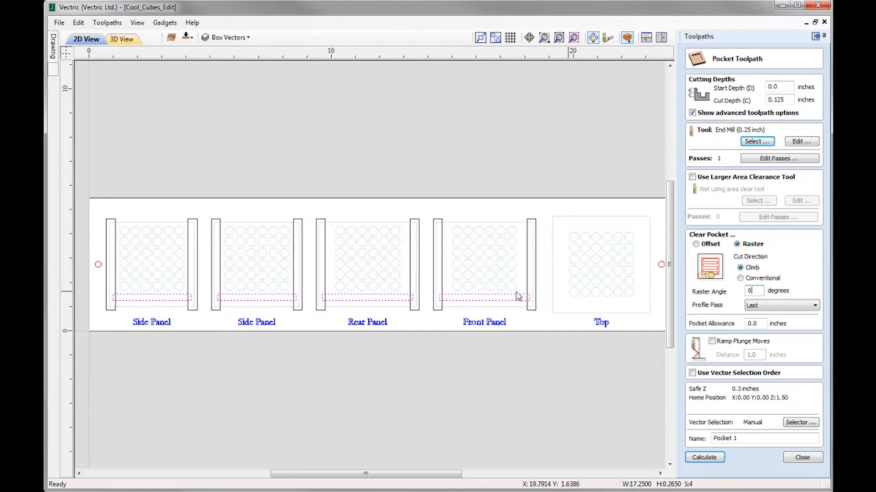
pyautogui.click(501, 299)
pyautogui.keyDown('shift'); pyautogui.click(390, 299); pyautogui.keyUp('shift')
pyautogui.keyDown('shift'); pyautogui.click(280, 299); pyautogui.keyUp('shift')
pyautogui.keyDown('shift'); pyautogui.click(177, 299); pyautogui.keyUp('shift')
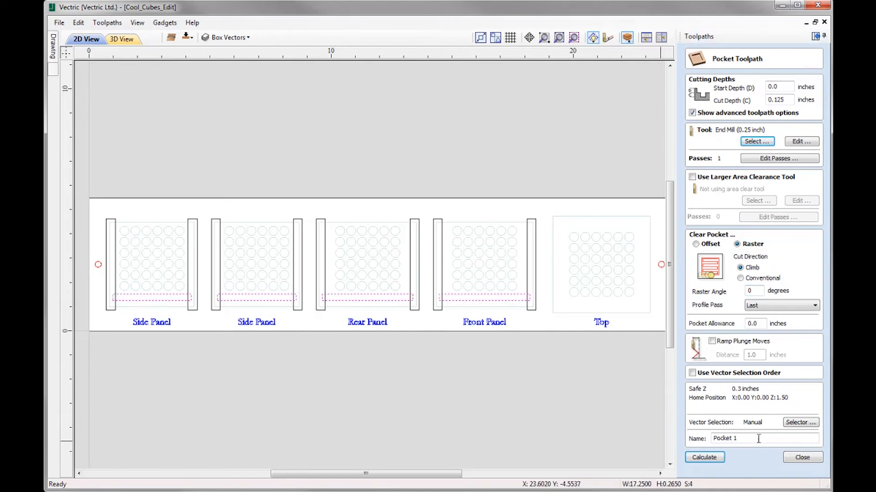
pyautogui.click(753, 437)
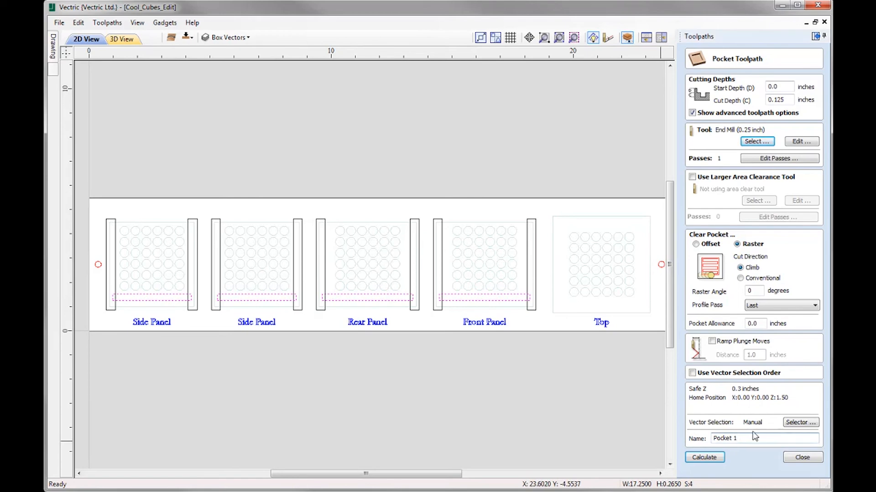
pyautogui.click(704, 458)
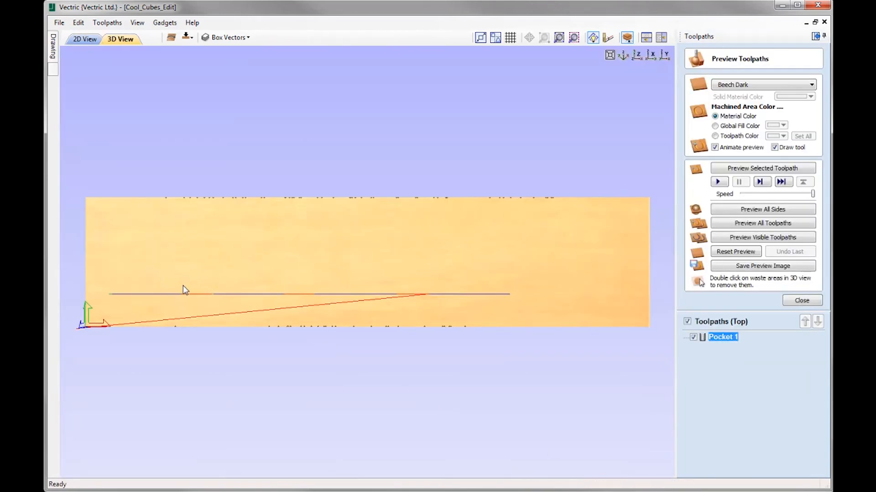
# Preview the horizontal slot pocket in 3D, inspect the cut slots at an angle, and close the preview.
pyautogui.click(758, 168)
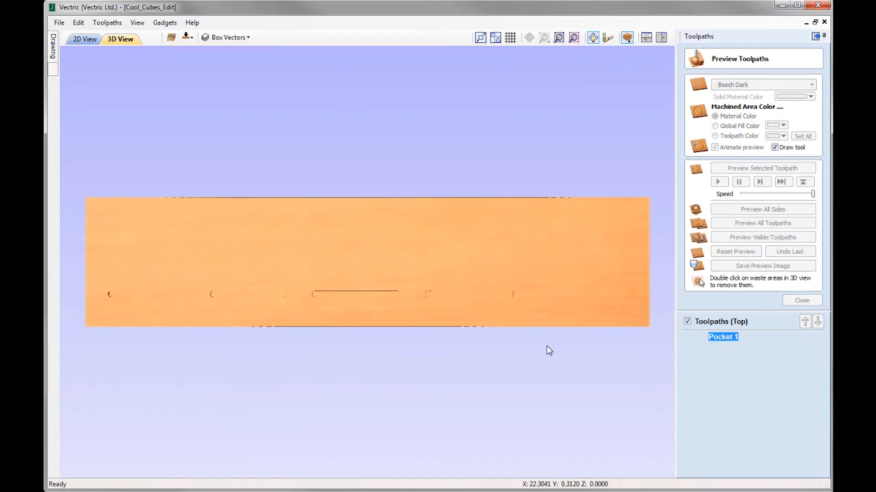
pyautogui.moveTo(365, 308); pyautogui.dragTo(489, 303)
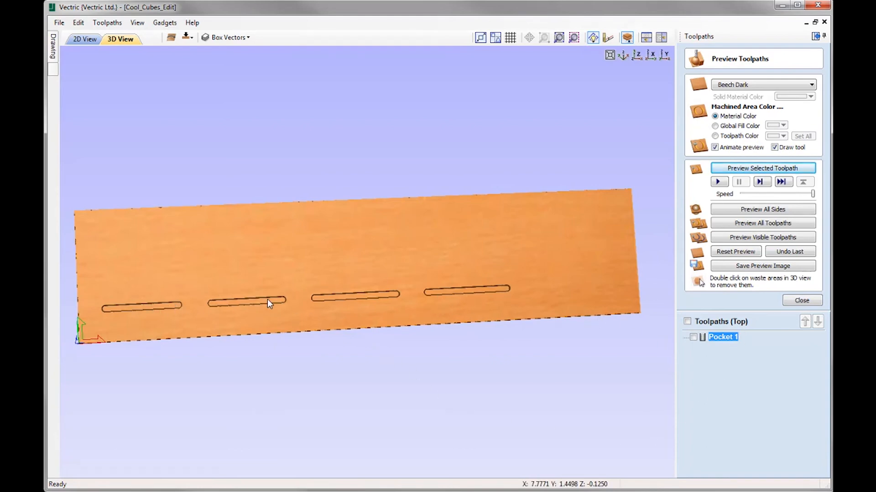
pyautogui.click(639, 57)
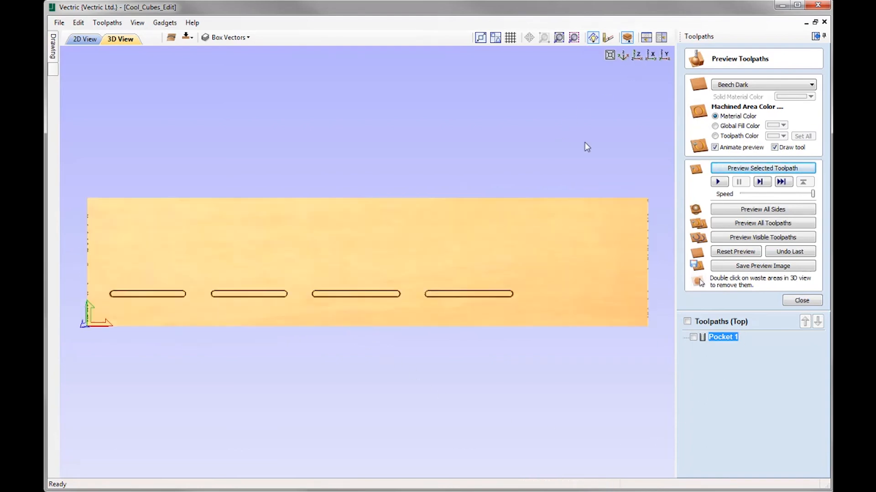
pyautogui.click(802, 300)
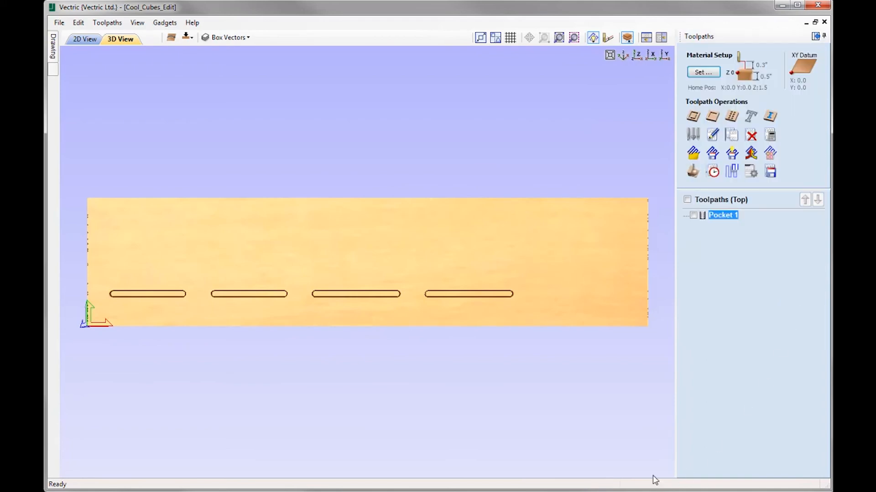
# Create a raster pocket toolpath for the eight vertical panel slots, 0.25 inches deep, with the 0.25 inch end mill and a 90 degree raster angle.
pyautogui.click(80, 39)
pyautogui.moveTo(550, 266); pyautogui.dragTo(106, 228)
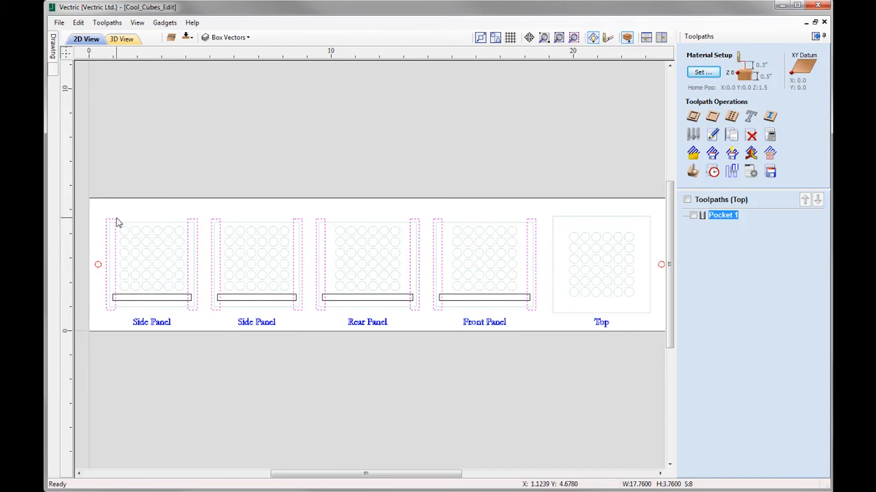
pyautogui.click(712, 117)
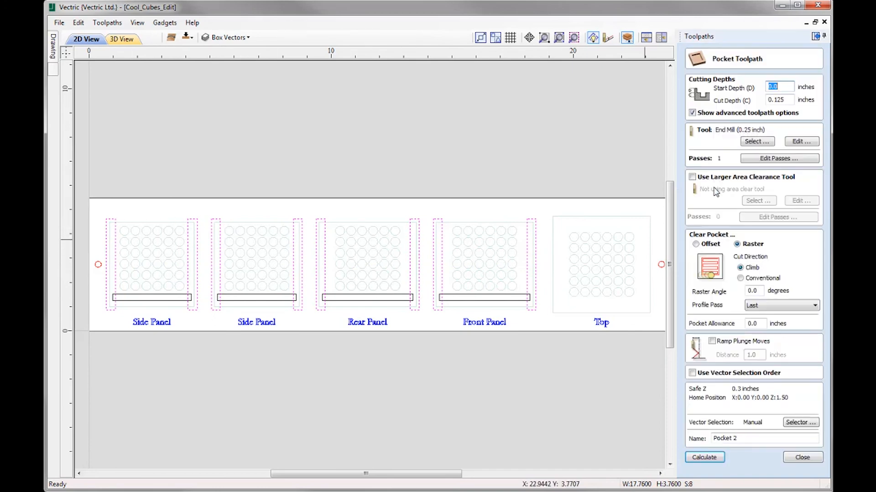
pyautogui.click(778, 101)
pyautogui.moveTo(775, 100); pyautogui.dragTo(800, 101)
pyautogui.click(801, 142)
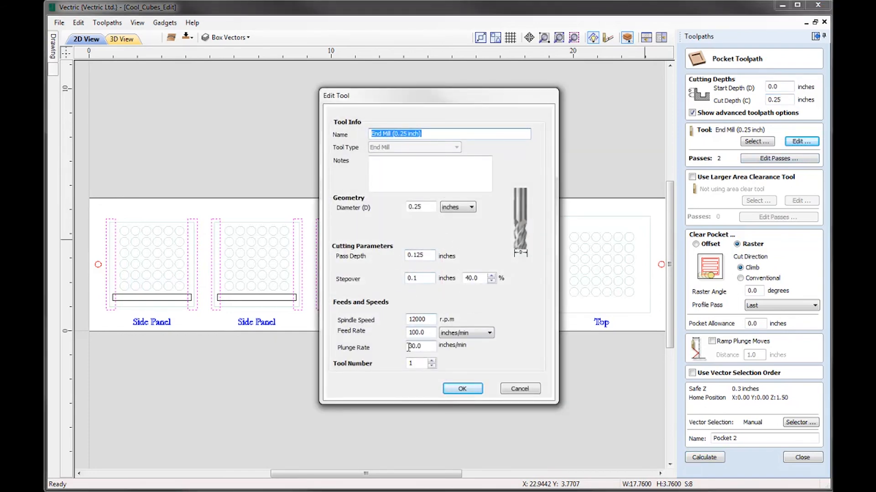
pyautogui.click(462, 388)
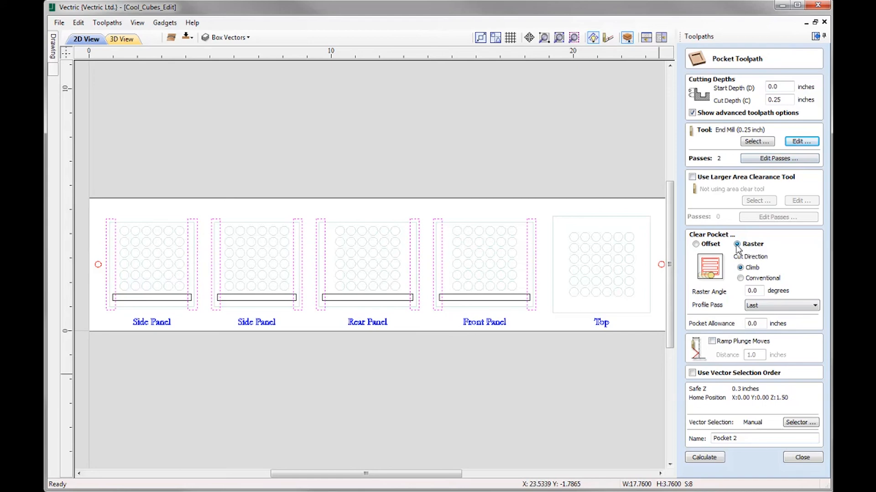
pyautogui.click(755, 290)
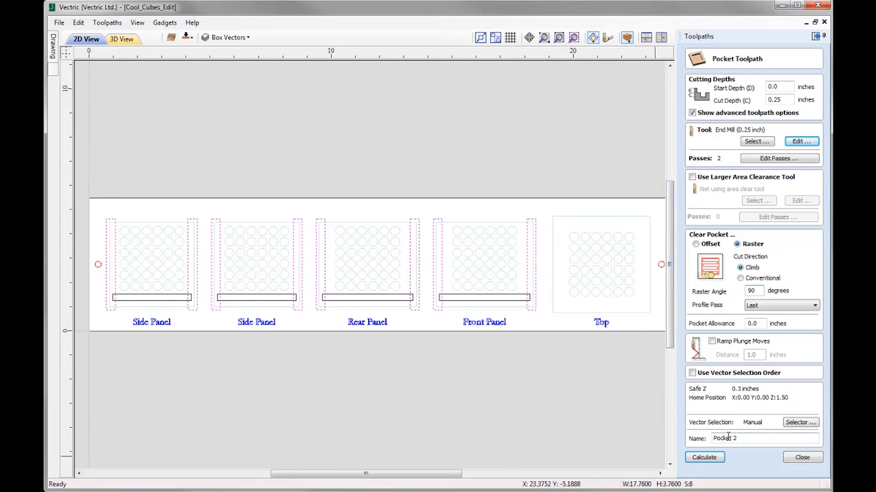
pyautogui.click(710, 459)
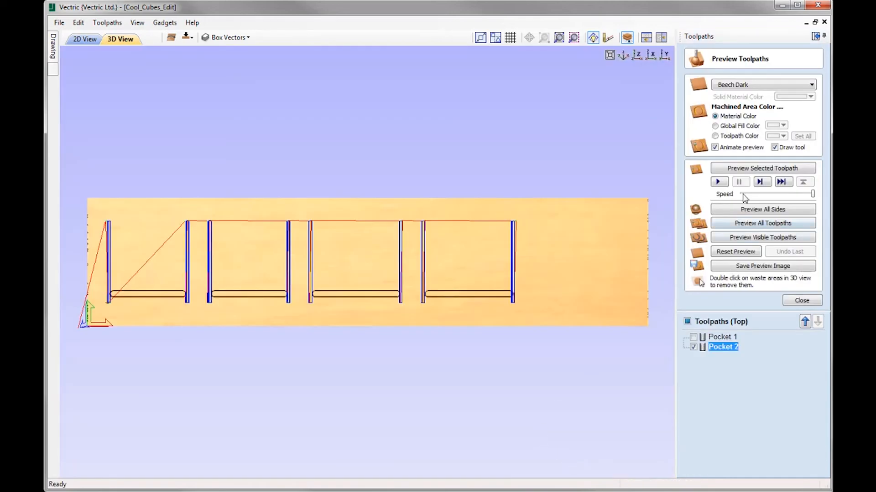
# Preview the vertical slot pocket in 3D, inspect the joined slots from an angle, and close the preview.
pyautogui.click(757, 172)
pyautogui.moveTo(401, 324)
pyautogui.mouseDown()
pyautogui.moveTo(288, 310)
pyautogui.moveTo(449, 322)
pyautogui.moveTo(528, 285)
pyautogui.moveTo(385, 284)
pyautogui.moveTo(396, 278)
pyautogui.moveTo(422, 312)
pyautogui.moveTo(413, 303)
pyautogui.moveTo(416, 269)
pyautogui.moveTo(417, 282)
pyautogui.moveTo(401, 300)
pyautogui.moveTo(408, 279)
pyautogui.mouseUp()
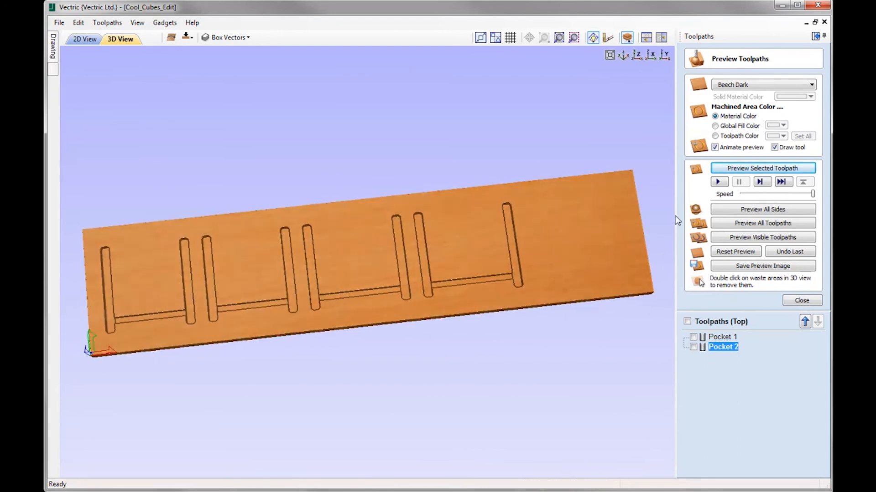
pyautogui.click(636, 57)
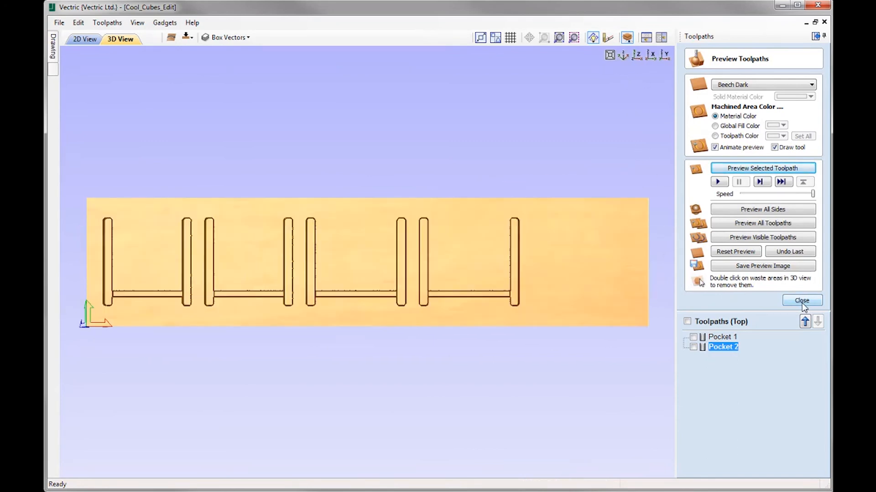
pyautogui.click(801, 301)
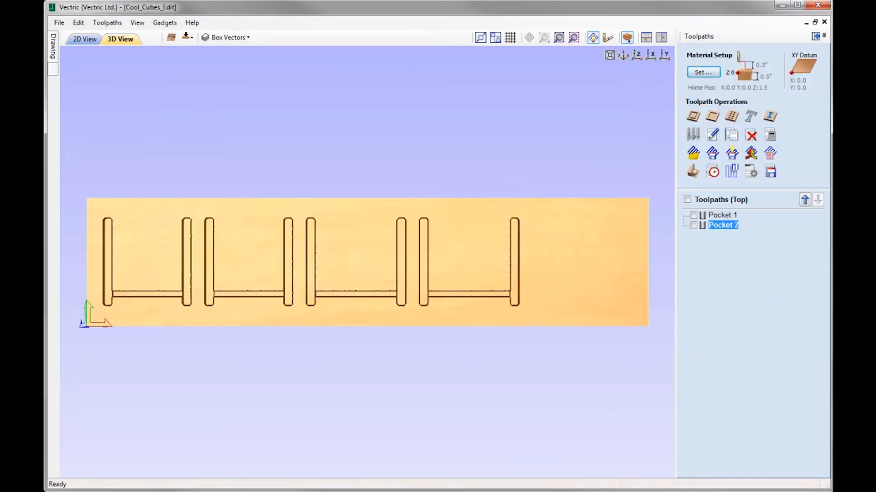
# Set up a drilling toolpath for the two dowel holes at the sheet's ends with cut depth 1.0 inch and the Drill (0.250") tool.
pyautogui.click(85, 39)
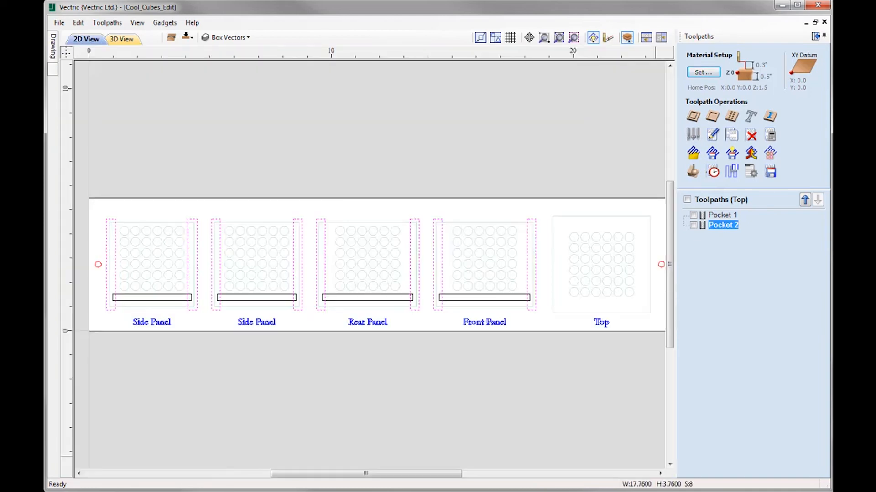
pyautogui.click(98, 266)
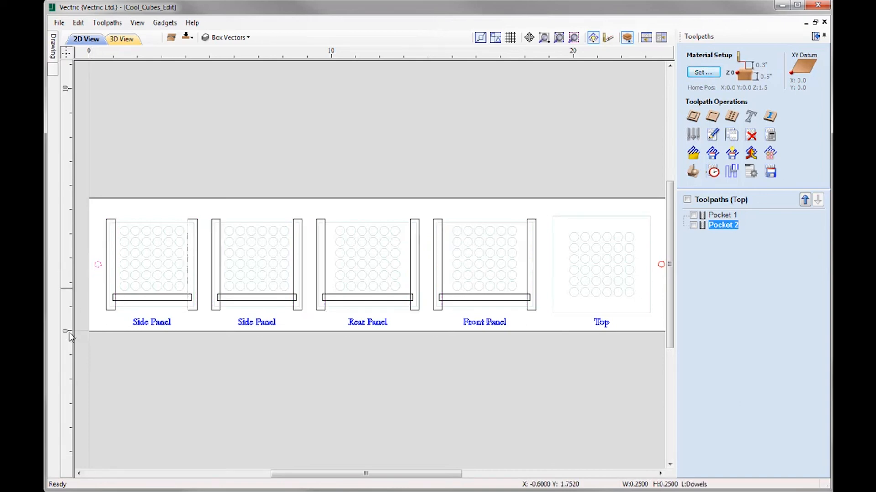
pyautogui.keyDown('shift'); pyautogui.click(661, 268); pyautogui.keyUp('shift')
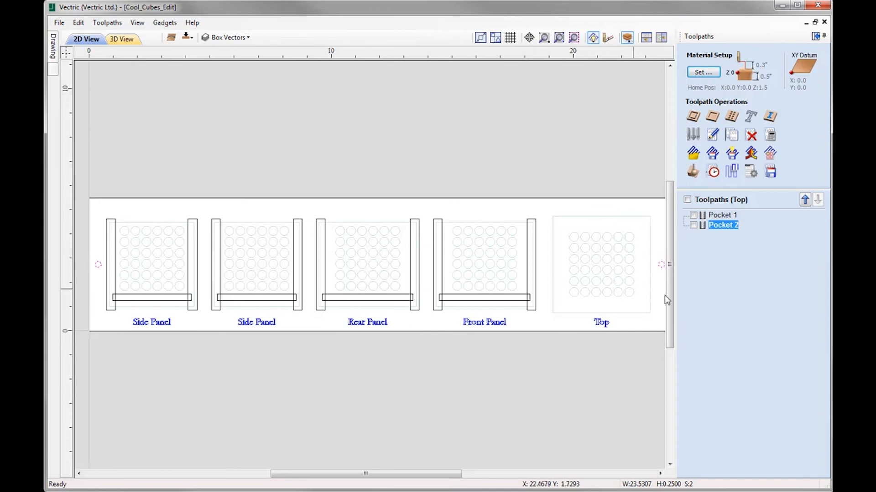
pyautogui.click(732, 118)
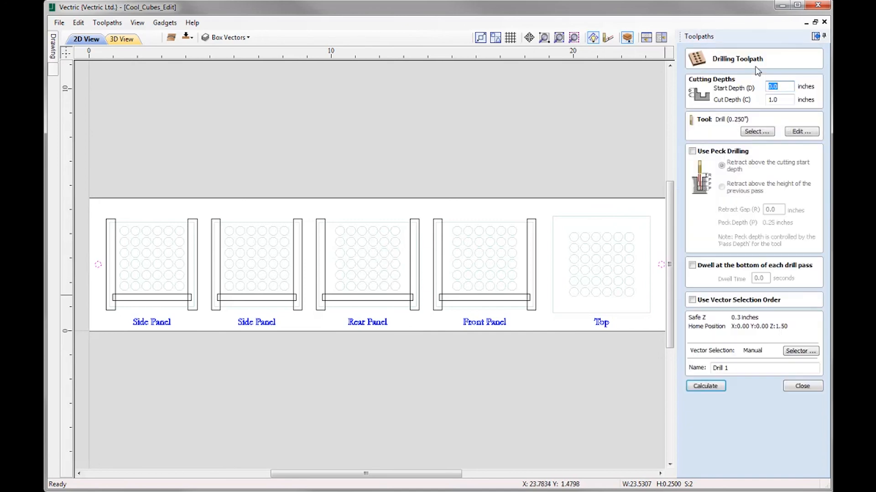
pyautogui.click(780, 99)
pyautogui.click(756, 132)
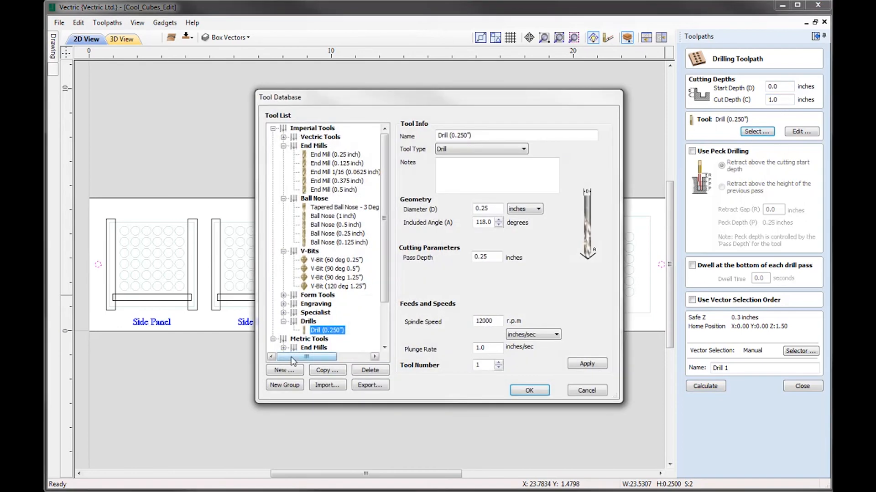
pyautogui.click(318, 330)
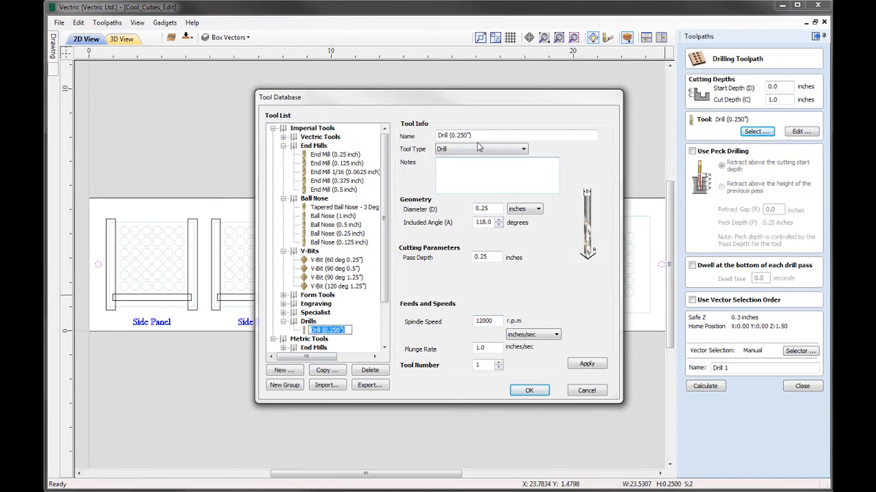
pyautogui.click(529, 391)
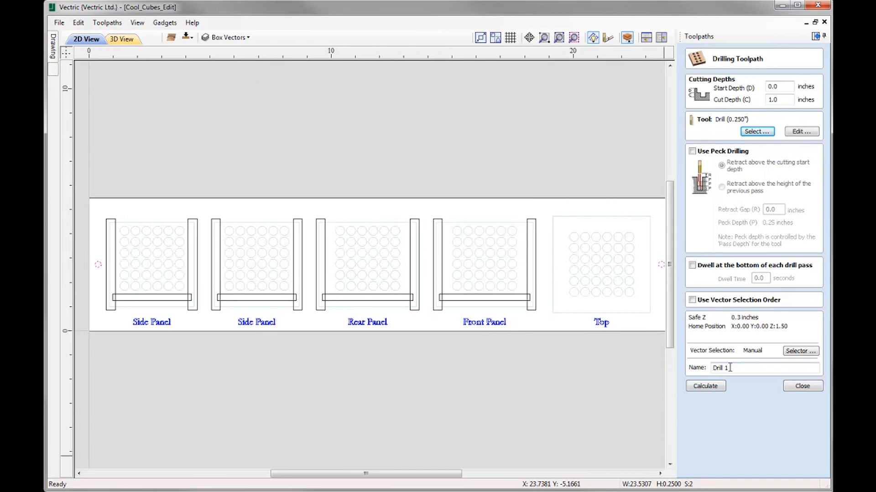
# Name the drilling toolpath Drill Dowels and calculate it, allowing the drill to cut through the material.
pyautogui.click(731, 368)
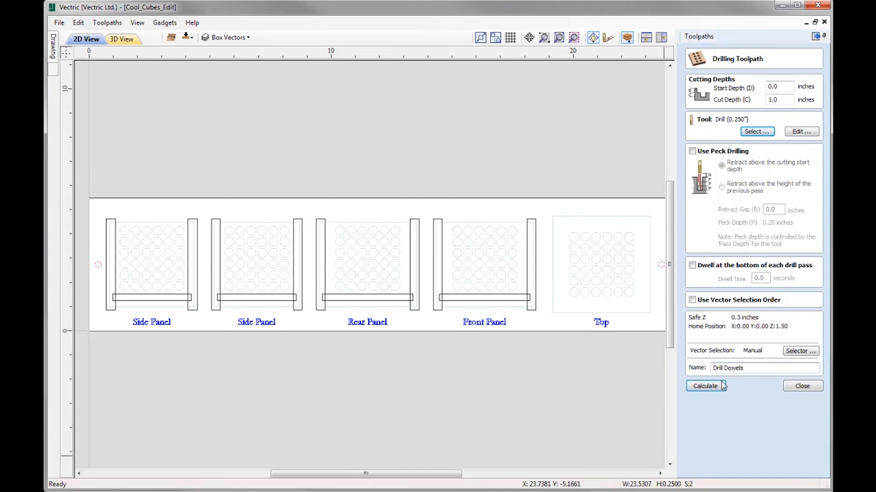
pyautogui.click(706, 390)
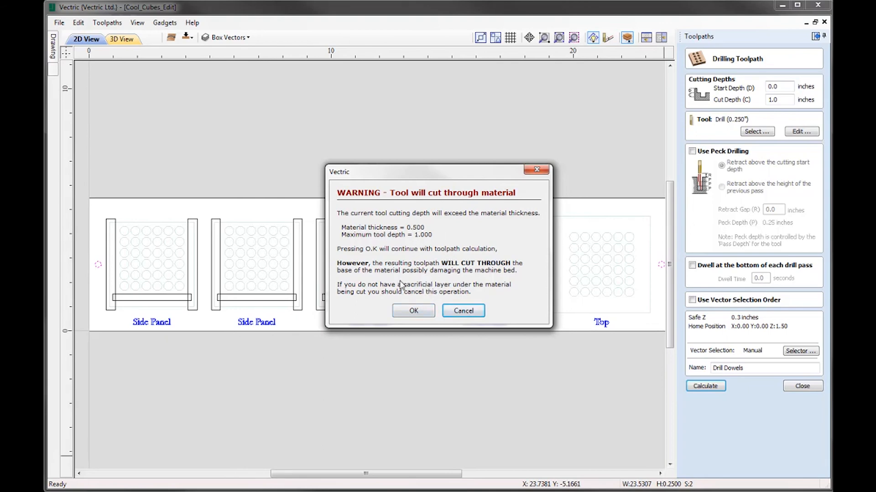
pyautogui.click(413, 312)
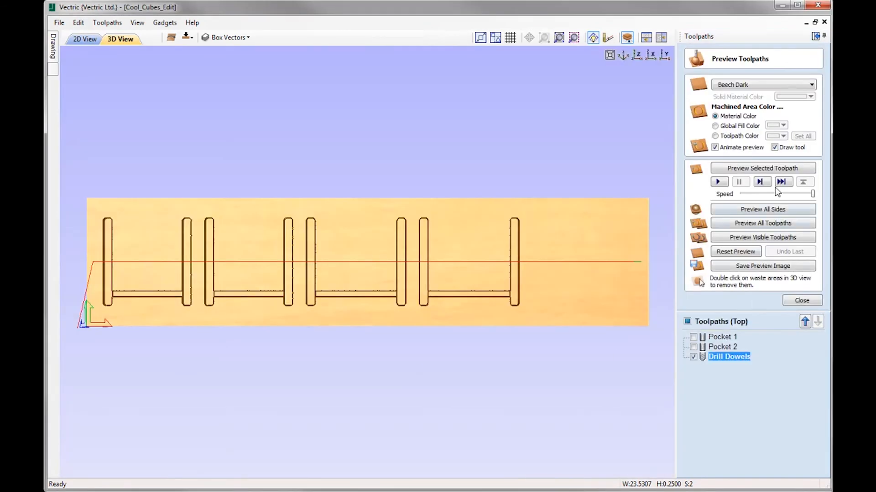
# Preview the Drill Dowels toolpath in 3D, inspect the dowel holes from both faces of the sheet, and close the preview.
pyautogui.click(779, 182)
pyautogui.moveTo(454, 352); pyautogui.dragTo(340, 329)
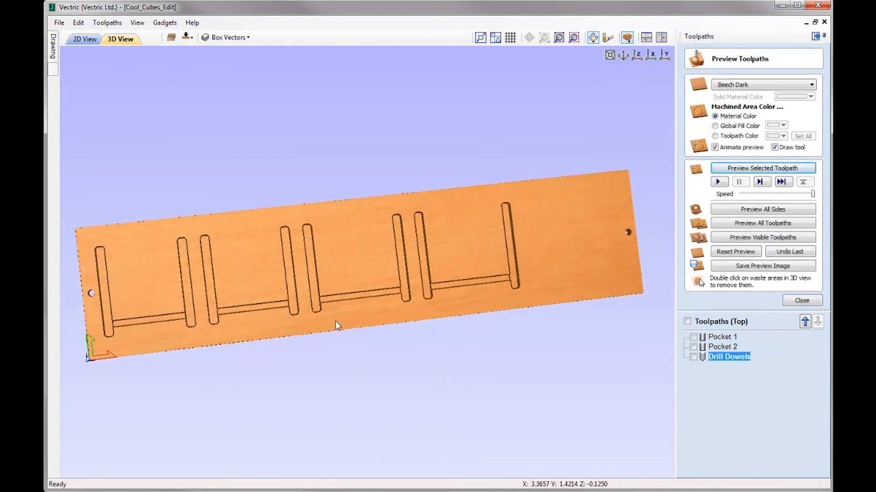
pyautogui.moveTo(560, 291); pyautogui.dragTo(316, 406)
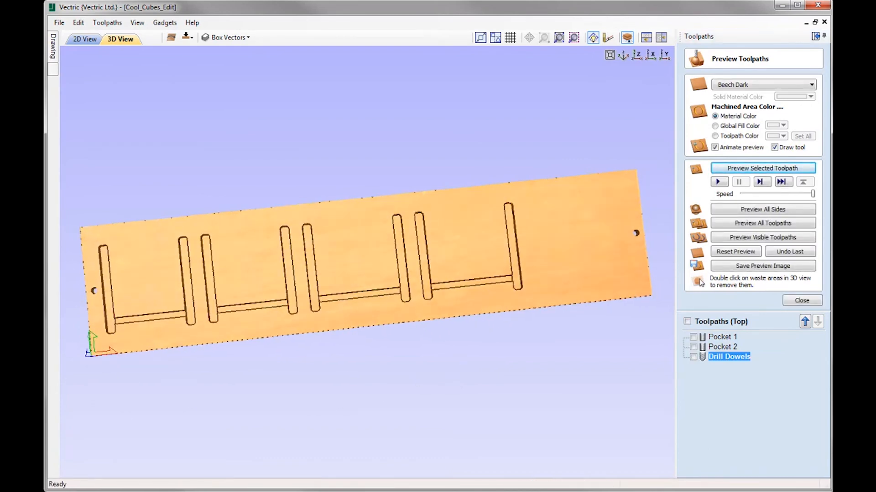
pyautogui.click(622, 56)
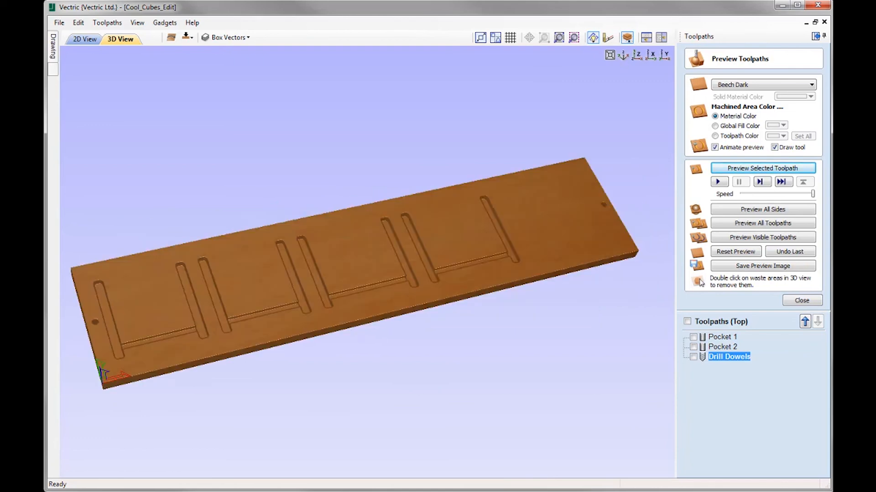
pyautogui.moveTo(461, 270); pyautogui.dragTo(505, 251)
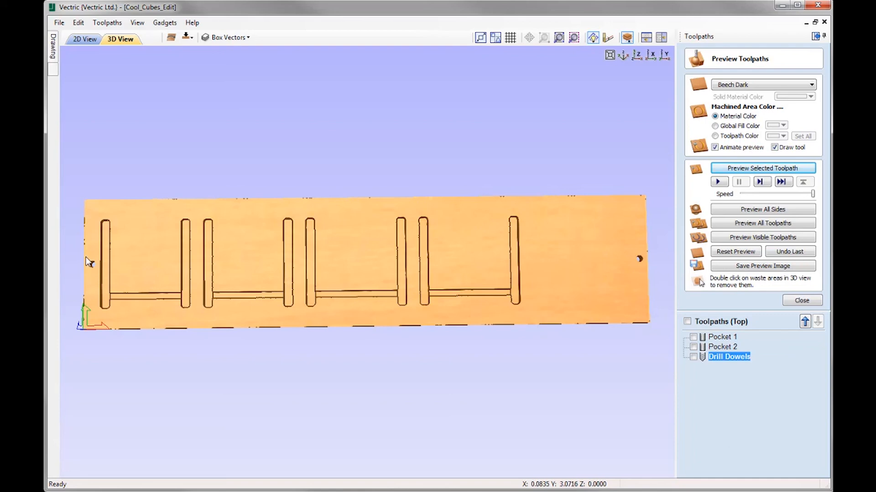
pyautogui.moveTo(89, 257); pyautogui.dragTo(650, 256)
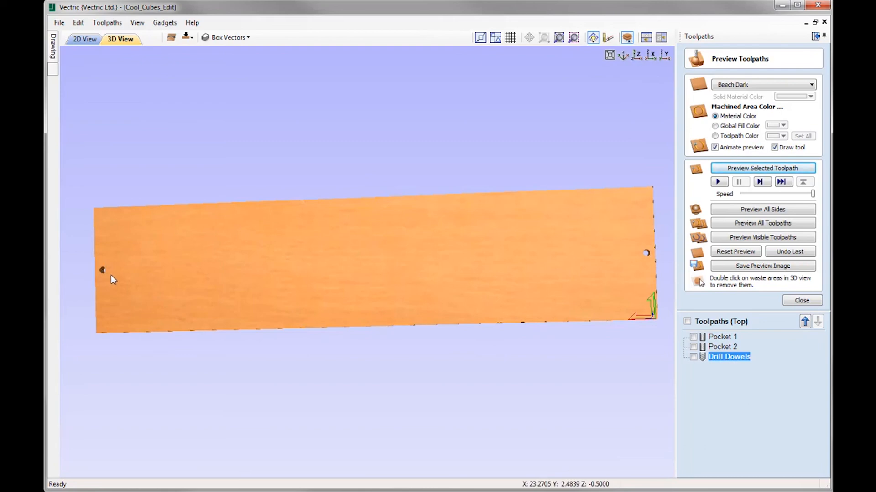
pyautogui.moveTo(160, 273); pyautogui.dragTo(219, 272)
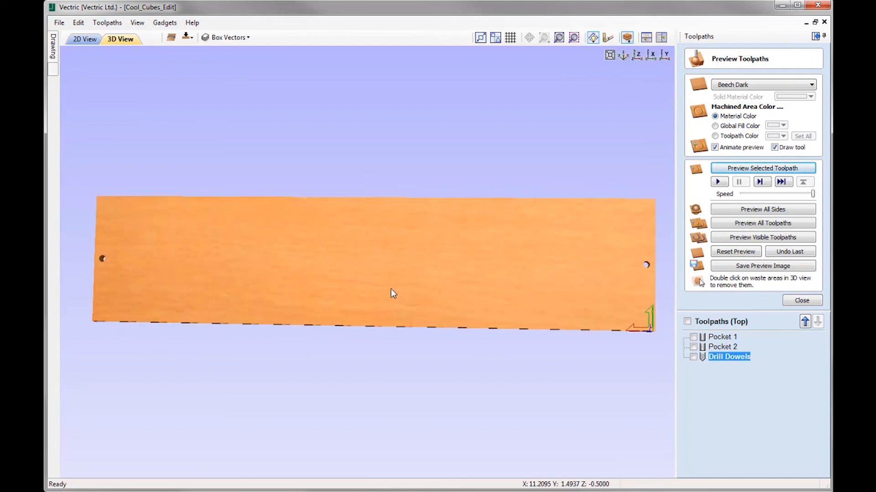
pyautogui.moveTo(307, 270); pyautogui.dragTo(334, 296)
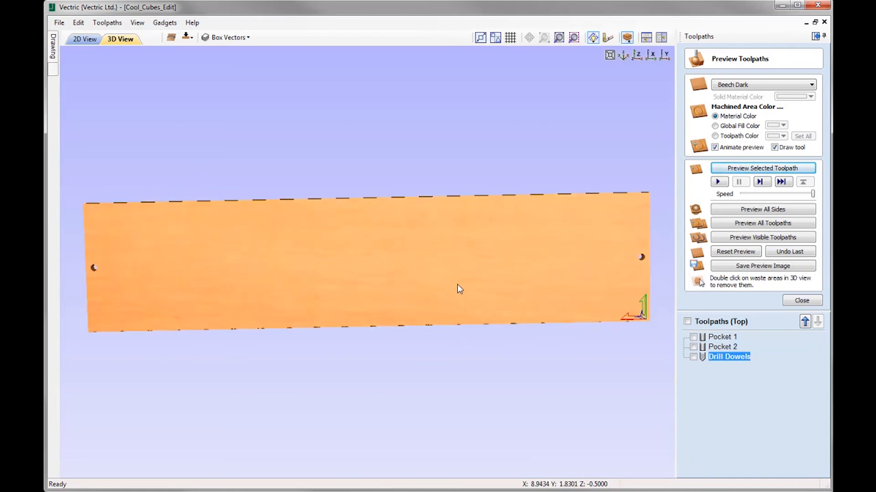
pyautogui.moveTo(313, 256); pyautogui.dragTo(309, 258)
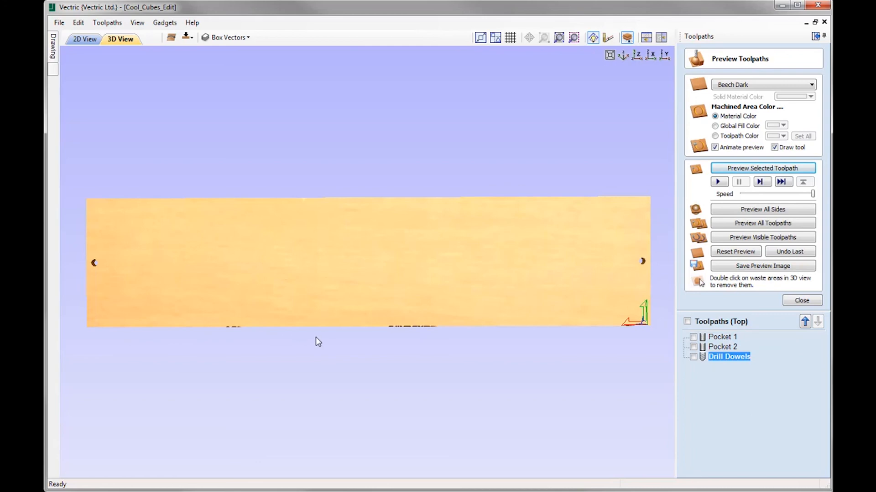
pyautogui.moveTo(352, 285); pyautogui.dragTo(175, 263)
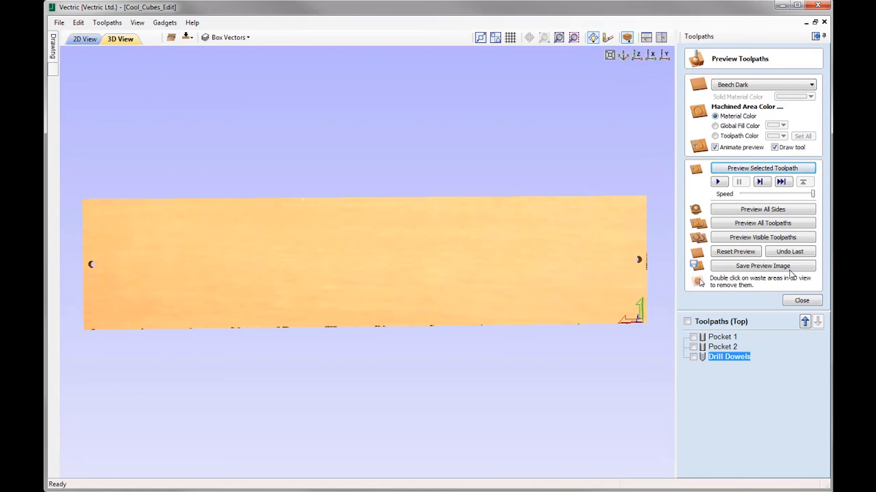
pyautogui.click(801, 301)
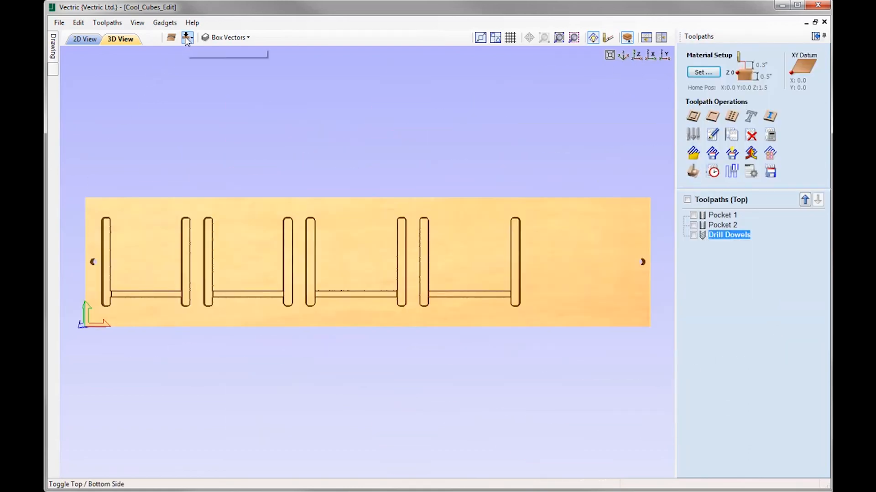
# Switch to the bottom side and select the decorative circle grids on all five panels in the 2D view.
pyautogui.click(187, 38)
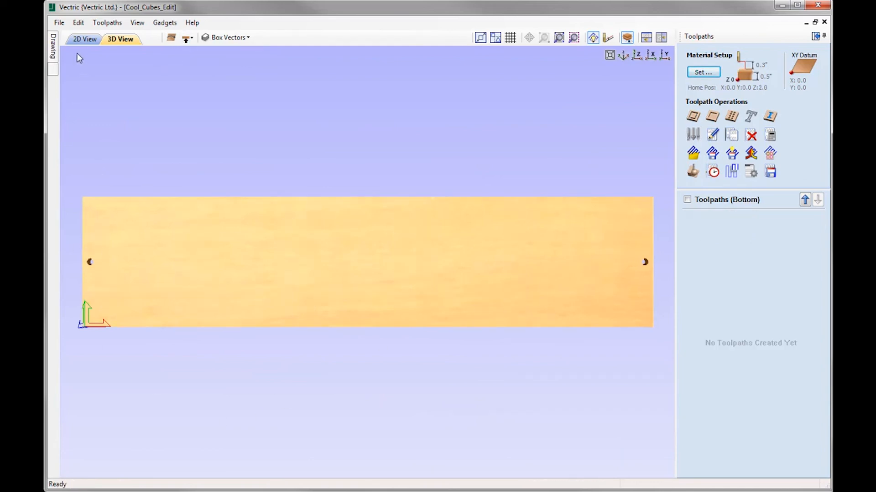
pyautogui.click(85, 38)
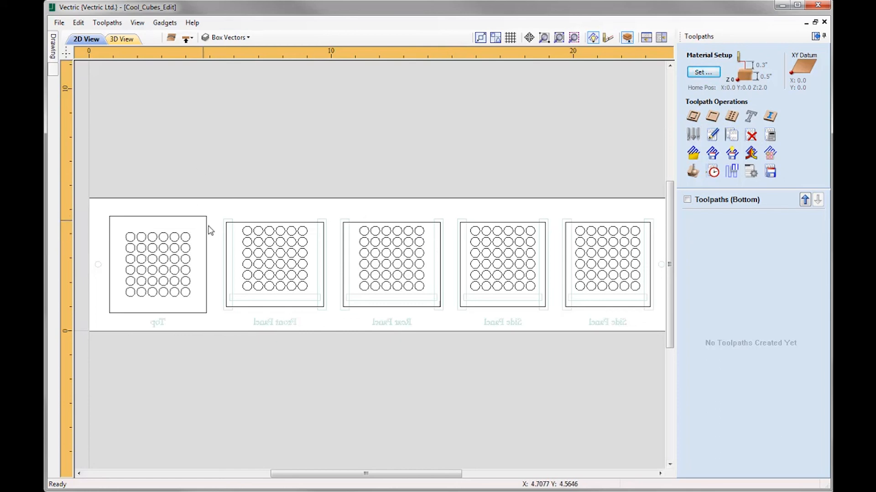
pyautogui.moveTo(195, 303); pyautogui.dragTo(127, 237)
pyautogui.keyDown('shift'); pyautogui.moveTo(306, 297); pyautogui.dragTo(244, 234); pyautogui.keyUp('shift')
pyautogui.keyDown('shift'); pyautogui.moveTo(403, 284); pyautogui.dragTo(354, 231); pyautogui.keyUp('shift')
pyautogui.keyDown('shift'); pyautogui.moveTo(529, 297); pyautogui.dragTo(474, 239); pyautogui.keyUp('shift')
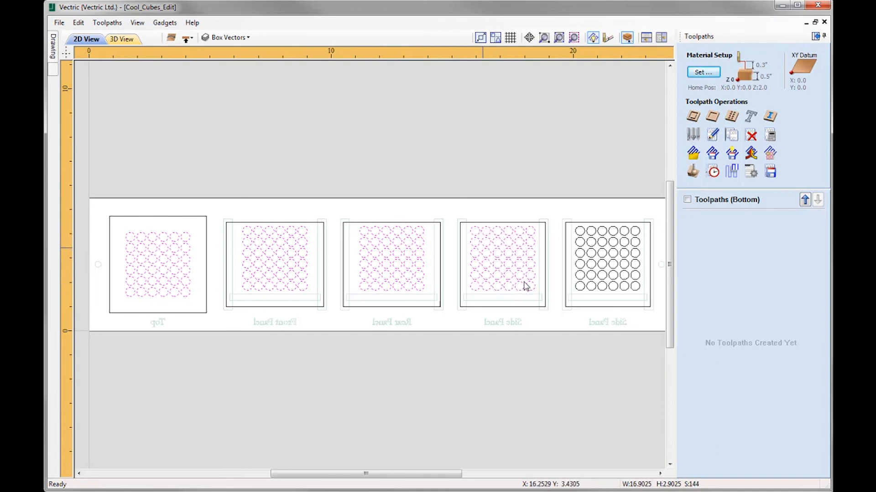
pyautogui.keyDown('shift'); pyautogui.moveTo(637, 297); pyautogui.dragTo(576, 236); pyautogui.keyUp('shift')
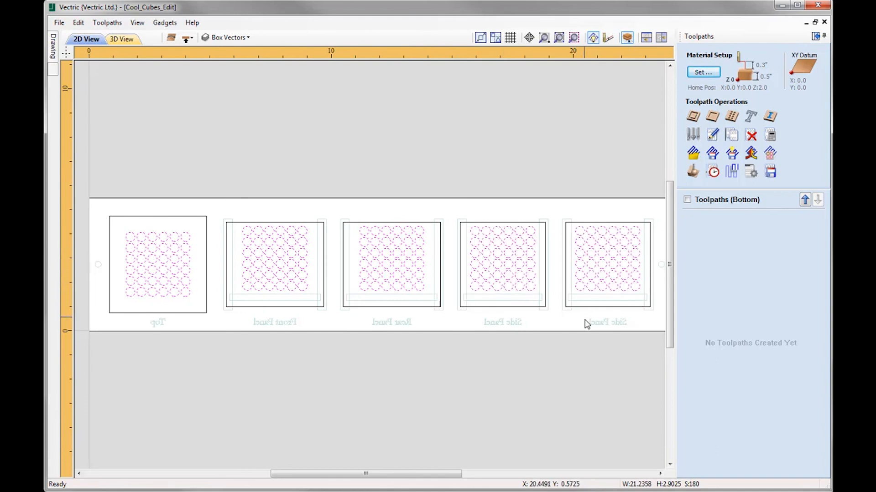
# Calculate an inside profile toolpath named Profile Decoration for the selected circles, 0.125 inches deep, using the Ball Nose (0.25 inch) tool.
pyautogui.click(693, 116)
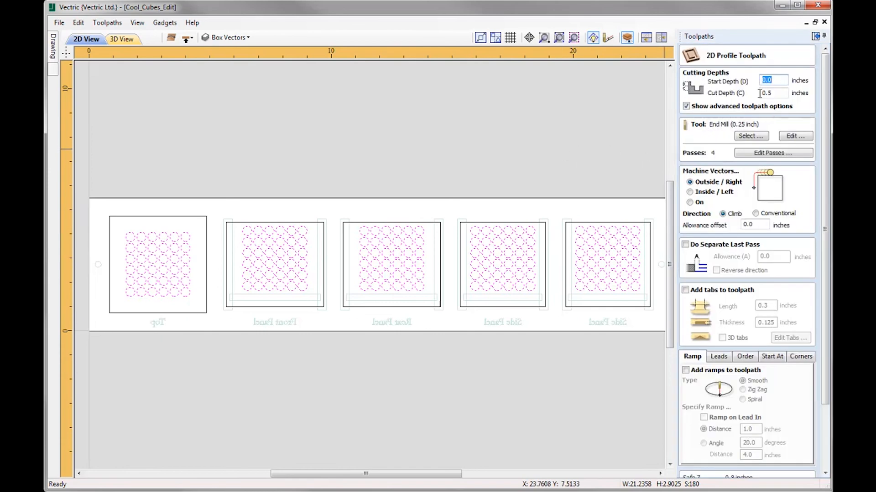
pyautogui.doubleClick(776, 93)
pyautogui.click(750, 136)
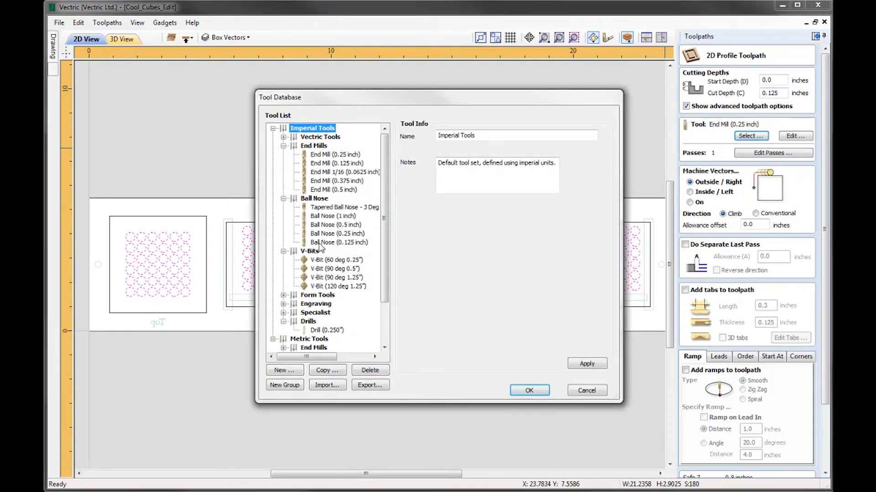
pyautogui.click(349, 237)
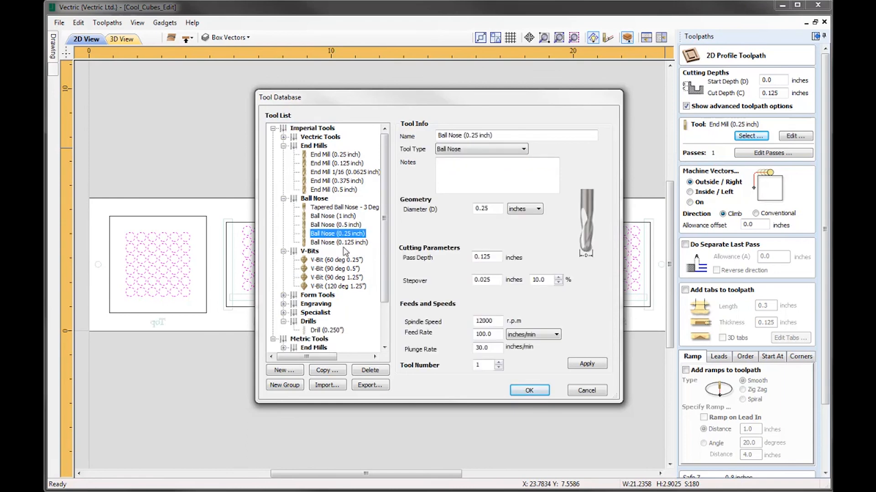
pyautogui.click(529, 391)
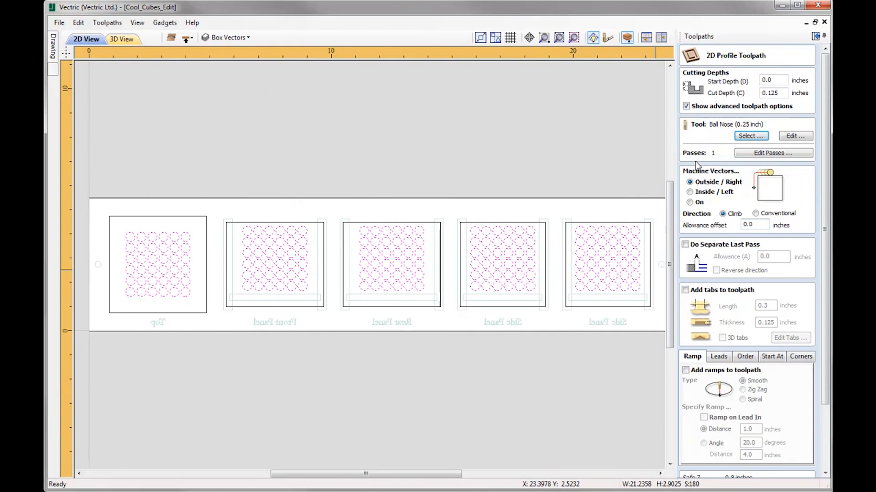
pyautogui.click(690, 192)
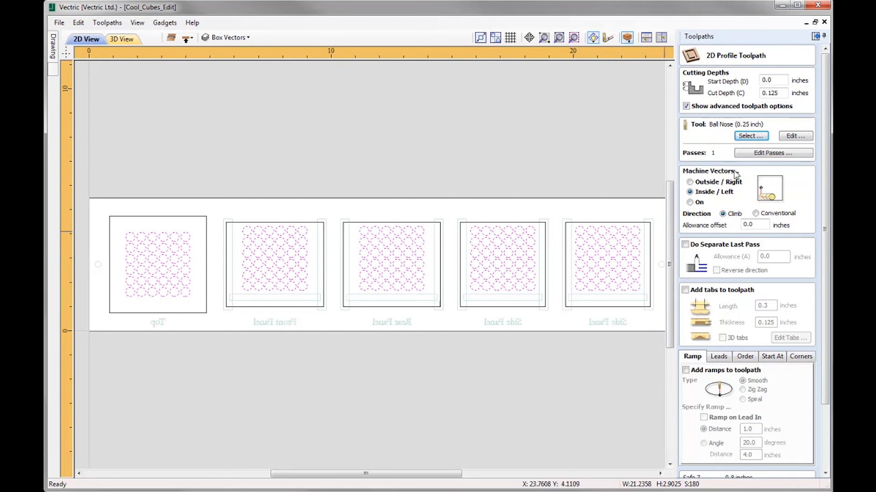
pyautogui.scroll(-3, 828, 279)
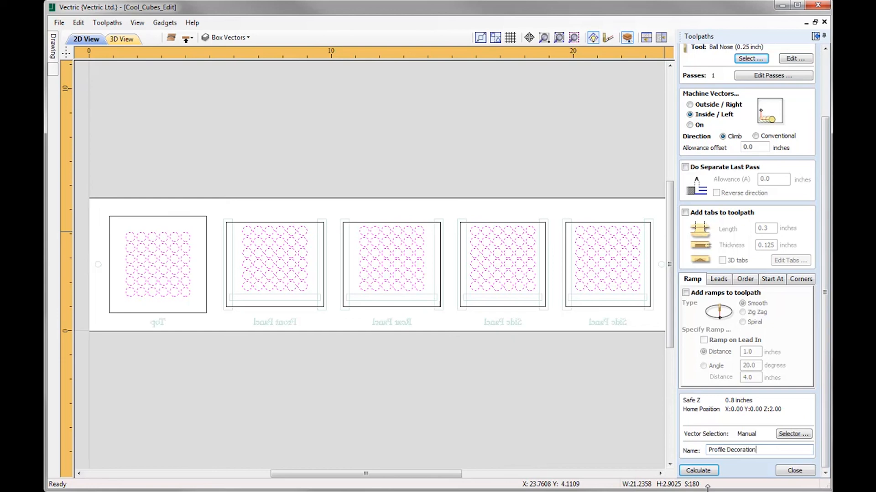
pyautogui.click(700, 471)
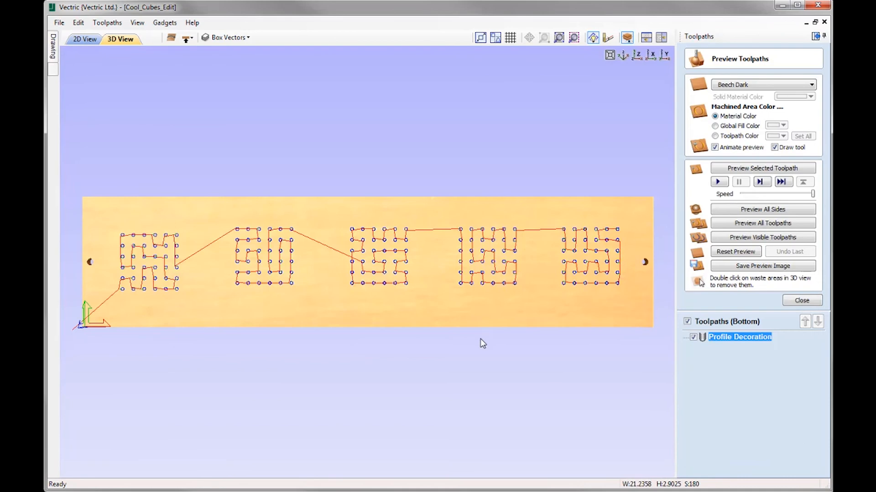
# Preview the Profile Decoration toolpath in 3D, inspect the circle patterns up close and from above, and close the preview.
pyautogui.click(762, 168)
pyautogui.moveTo(456, 315); pyautogui.dragTo(406, 295)
pyautogui.scroll(3, 406, 296)
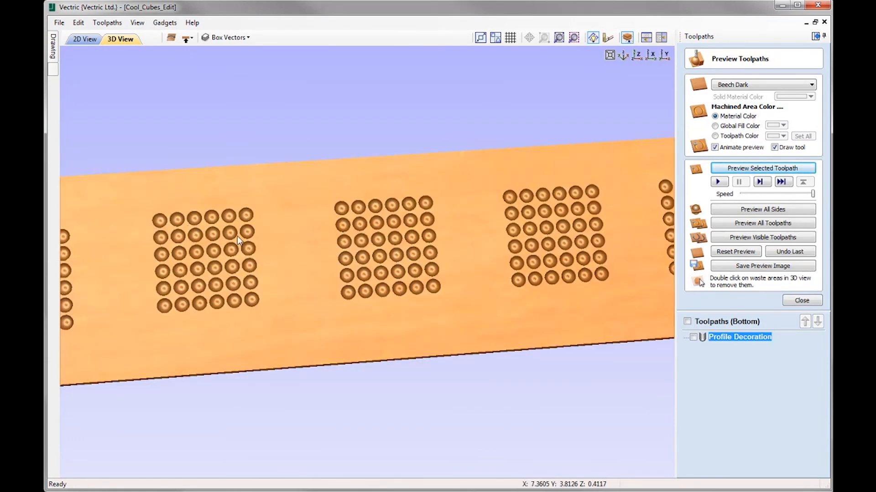
pyautogui.moveTo(376, 275); pyautogui.dragTo(442, 289)
pyautogui.scroll(-3, 478, 264)
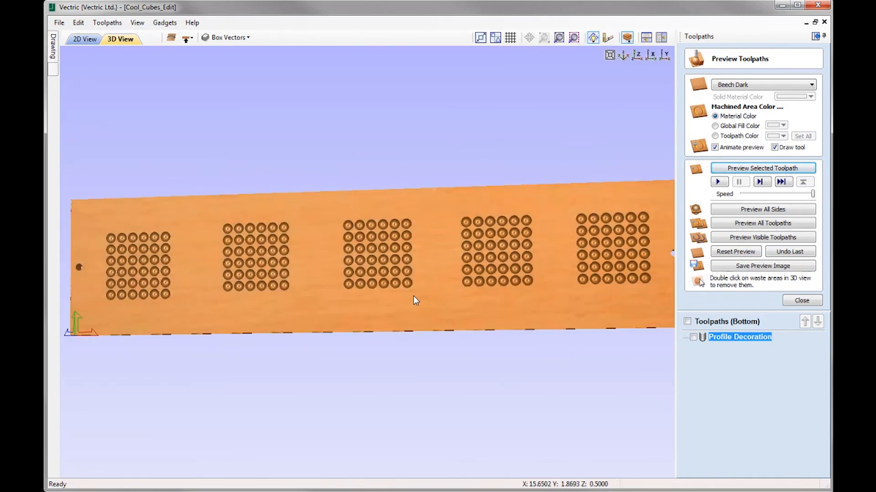
pyautogui.click(637, 55)
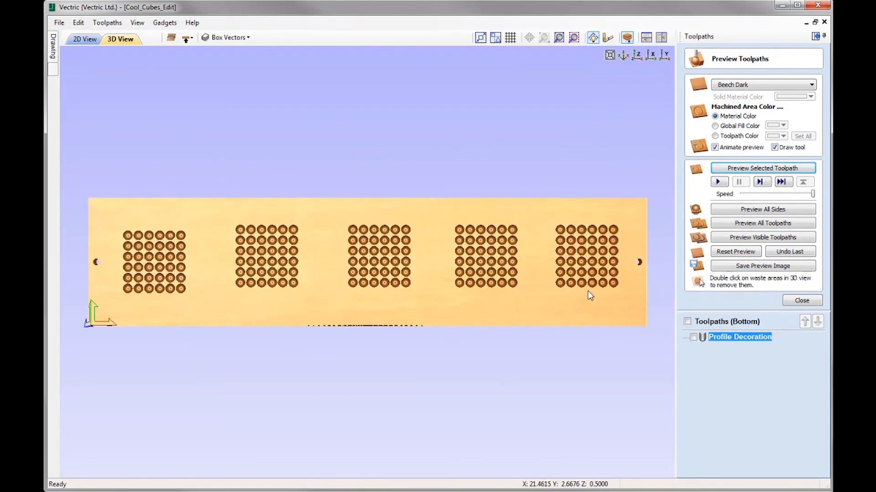
pyautogui.click(810, 300)
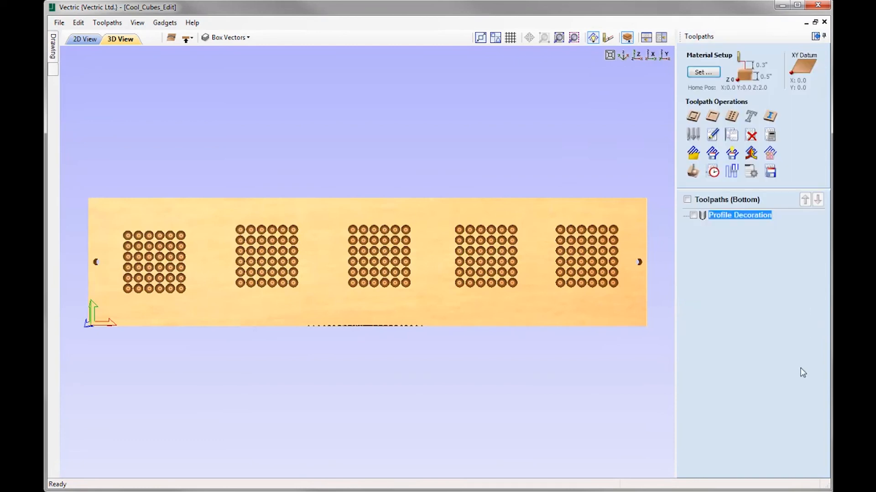
# Set up an outside profile toolpath for the five panel outlines with cut depth 0.5 inches and the End Mill (0.25 inch).
pyautogui.click(86, 42)
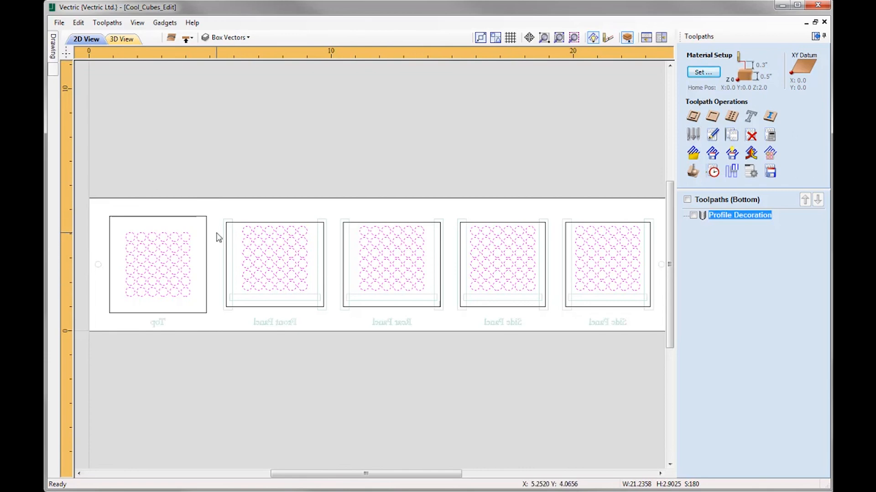
pyautogui.moveTo(657, 224); pyautogui.dragTo(188, 194)
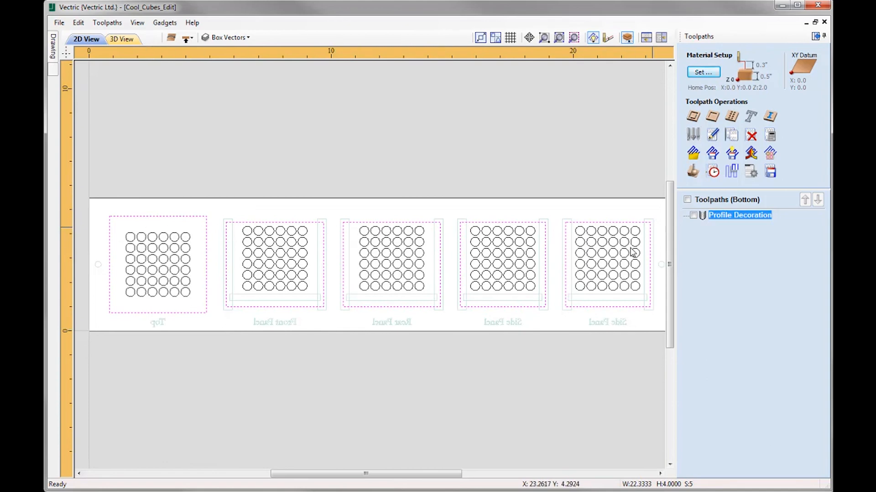
pyautogui.click(693, 117)
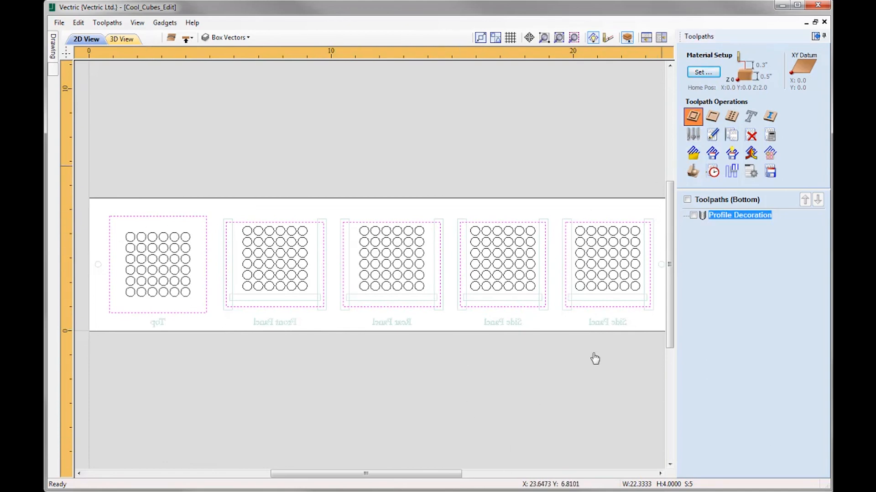
pyautogui.press('Tab')
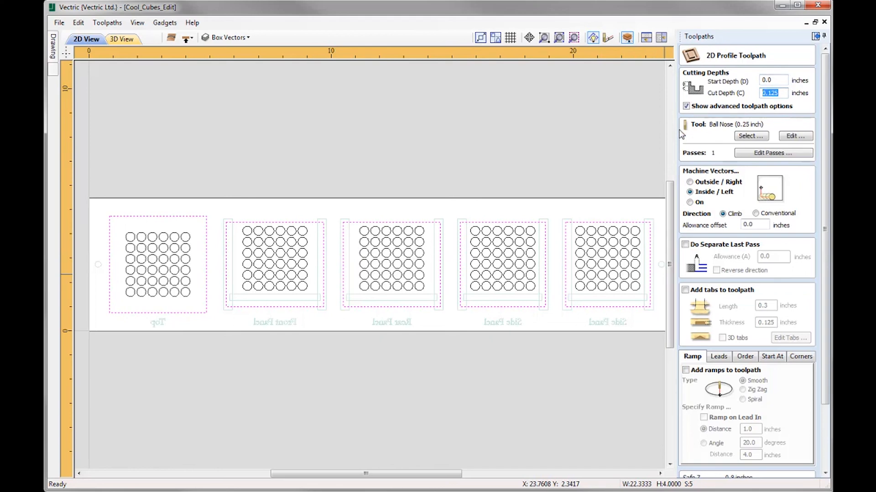
pyautogui.write('2')
pyautogui.click(754, 136)
pyautogui.click(339, 156)
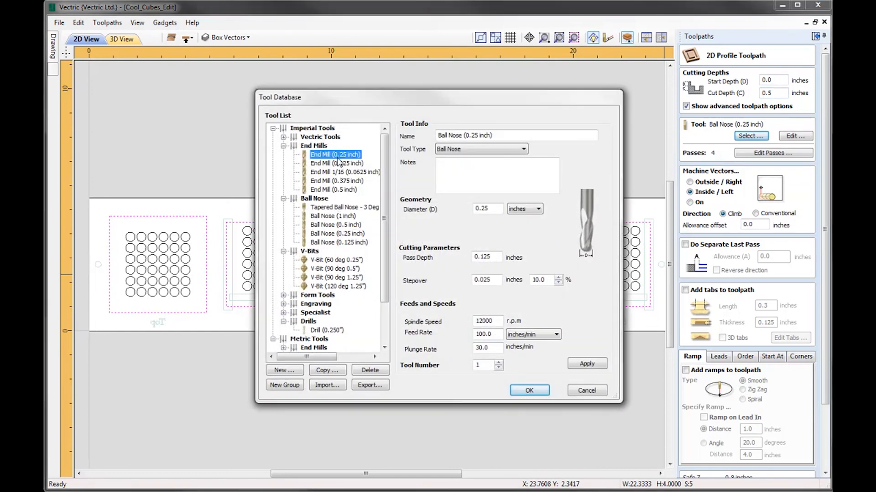
pyautogui.click(525, 391)
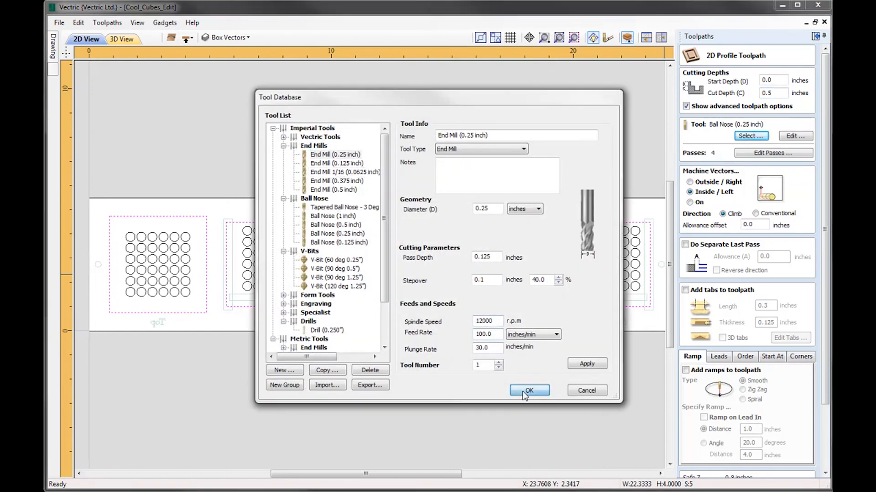
pyautogui.click(690, 182)
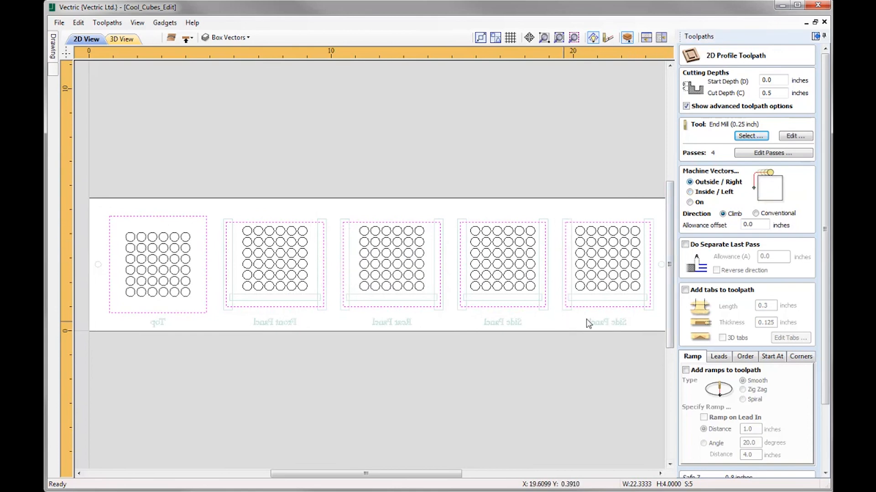
# Add tabs to the panel cutout toolpath and replace the two upper-edge tabs on the rightmost side panel with newly placed ones.
pyautogui.moveTo(826, 257); pyautogui.dragTo(826, 316)
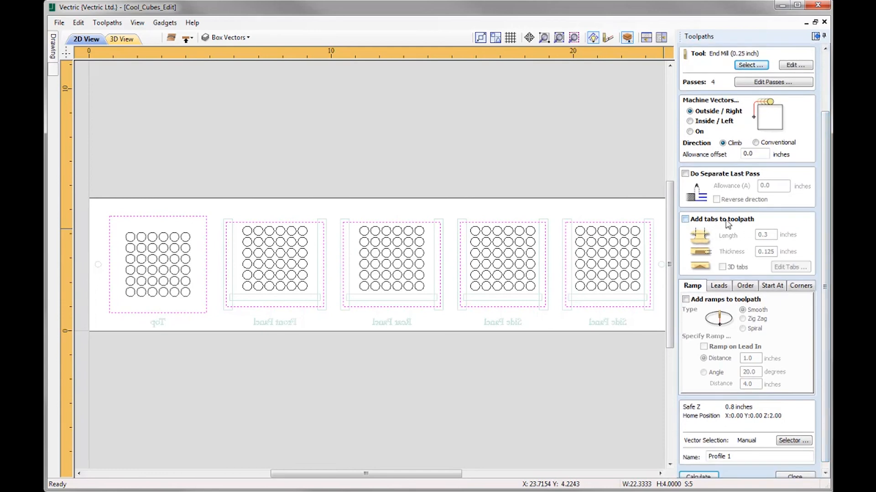
pyautogui.click(685, 219)
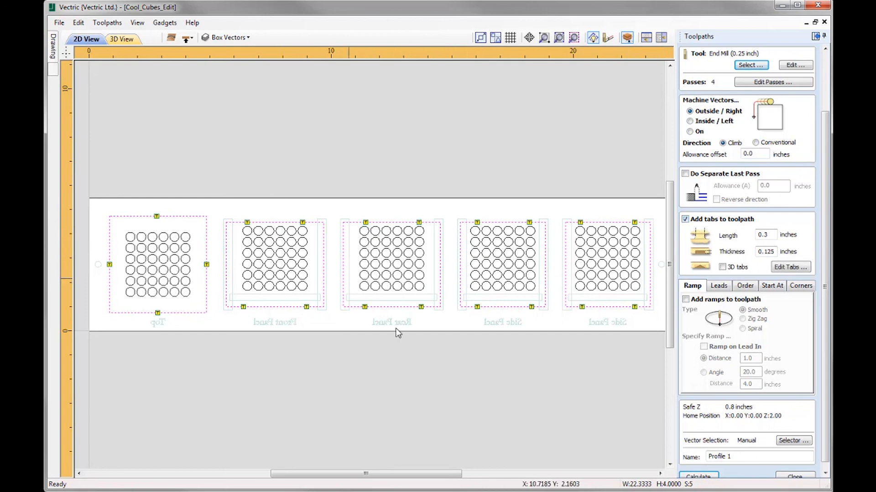
pyautogui.click(791, 267)
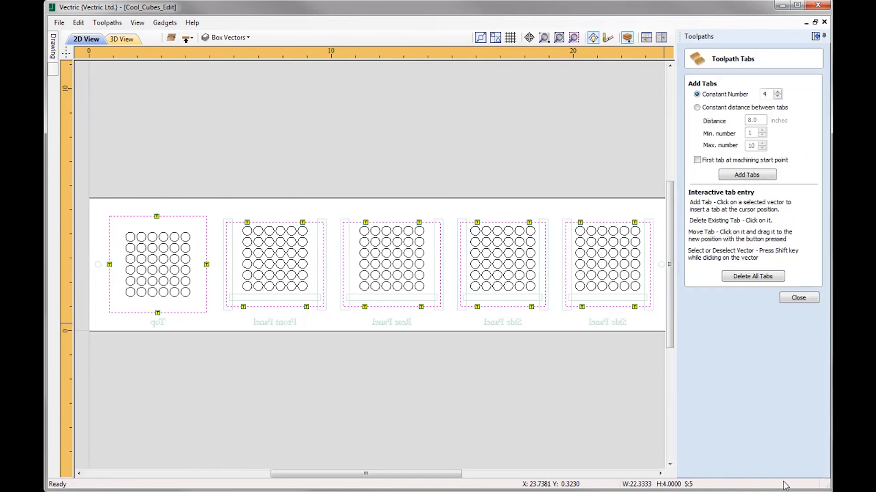
pyautogui.click(580, 222)
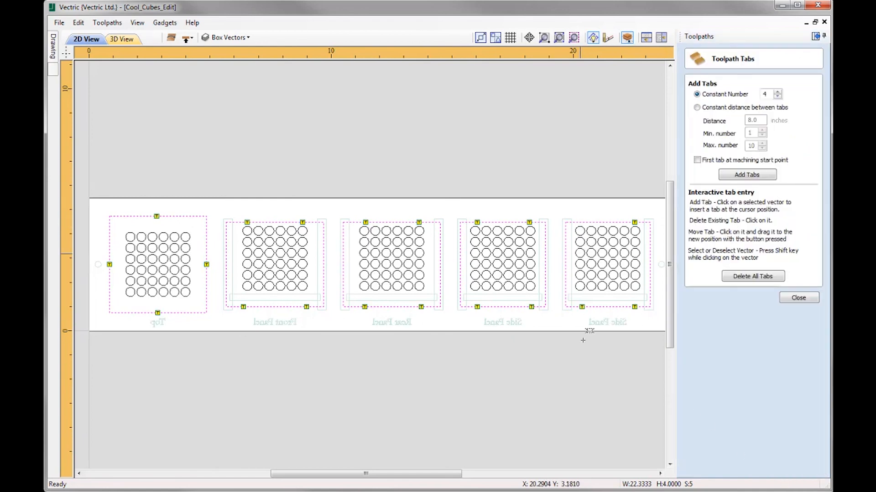
pyautogui.click(582, 223)
pyautogui.click(634, 222)
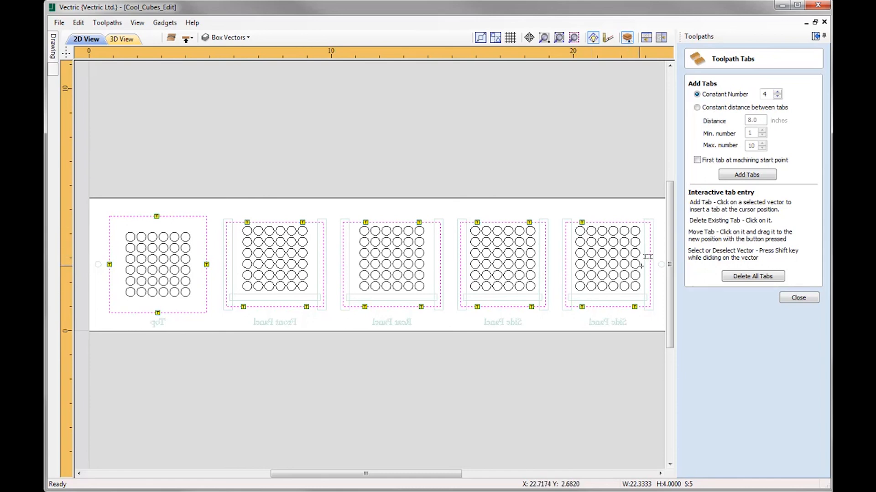
pyautogui.click(628, 222)
pyautogui.click(799, 299)
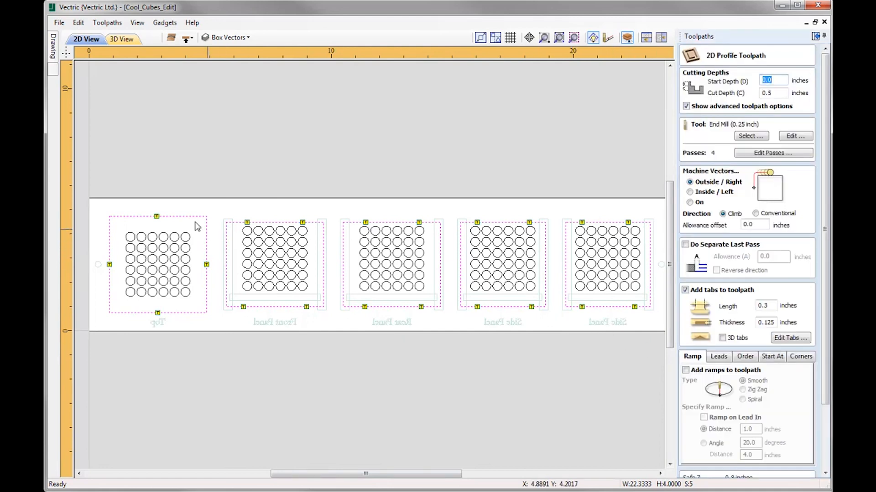
# Name the toolpath Profile Cutout, calculate it, and preview the selected toolpath in 3D.
pyautogui.moveTo(825, 376); pyautogui.dragTo(798, 461)
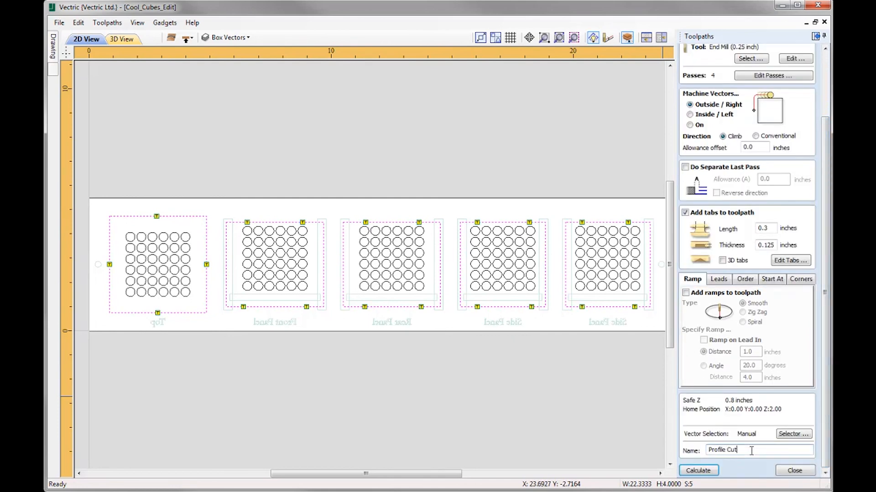
pyautogui.click(698, 471)
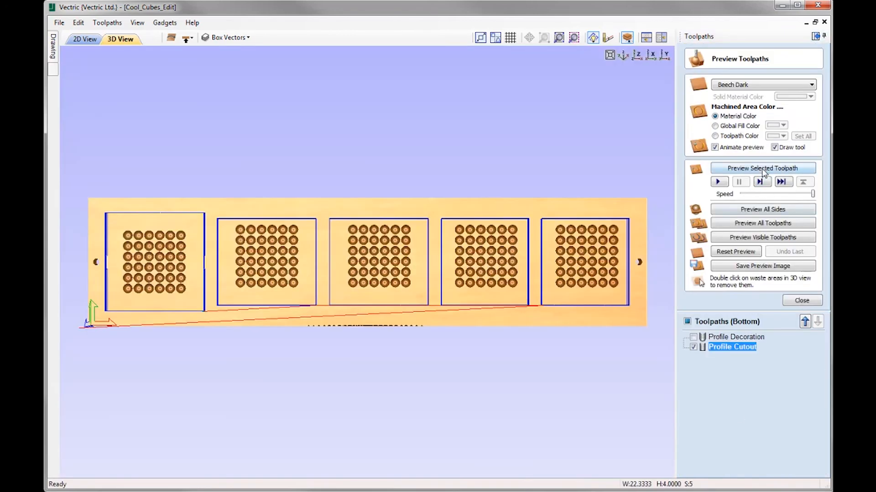
pyautogui.click(762, 169)
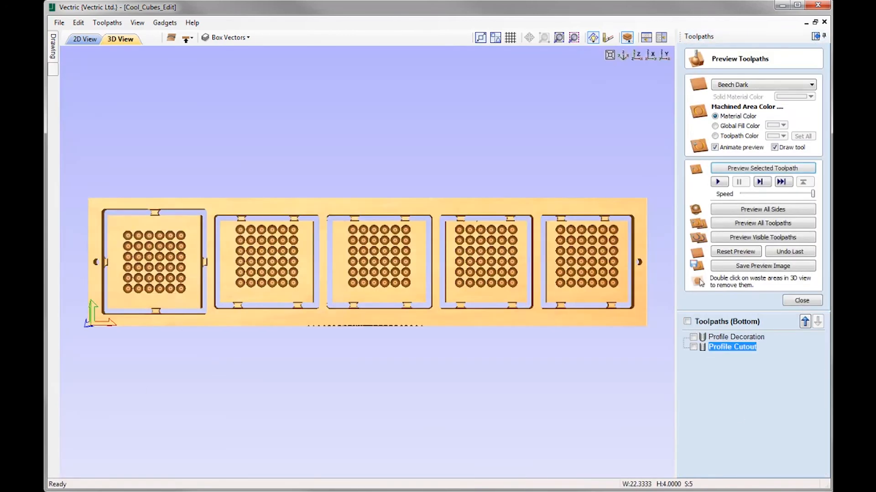
# Inspect the cutout preview up close and from both sides, return to the view from above, and close the preview.
pyautogui.moveTo(384, 340); pyautogui.dragTo(337, 279)
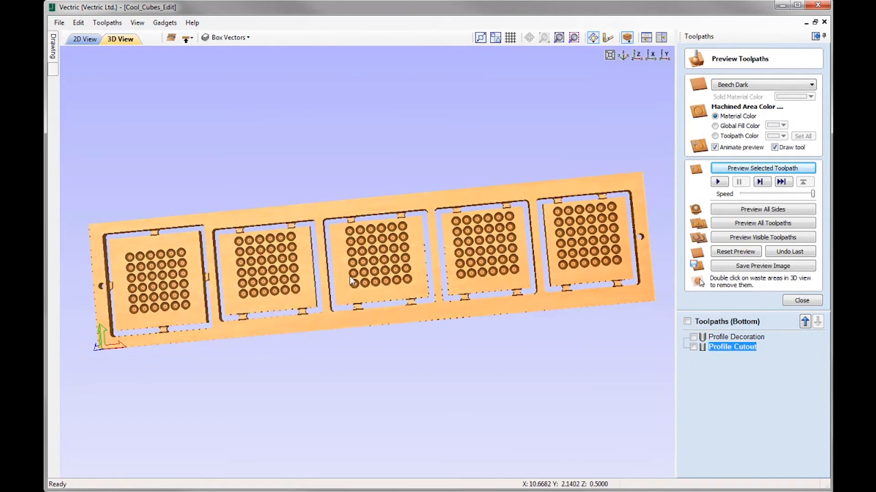
pyautogui.scroll(3, 364, 291)
pyautogui.moveTo(399, 288)
pyautogui.mouseDown()
pyautogui.moveTo(405, 258)
pyautogui.moveTo(420, 248)
pyautogui.moveTo(417, 283)
pyautogui.moveTo(381, 286)
pyautogui.mouseUp()
pyautogui.scroll(-5, 369, 285)
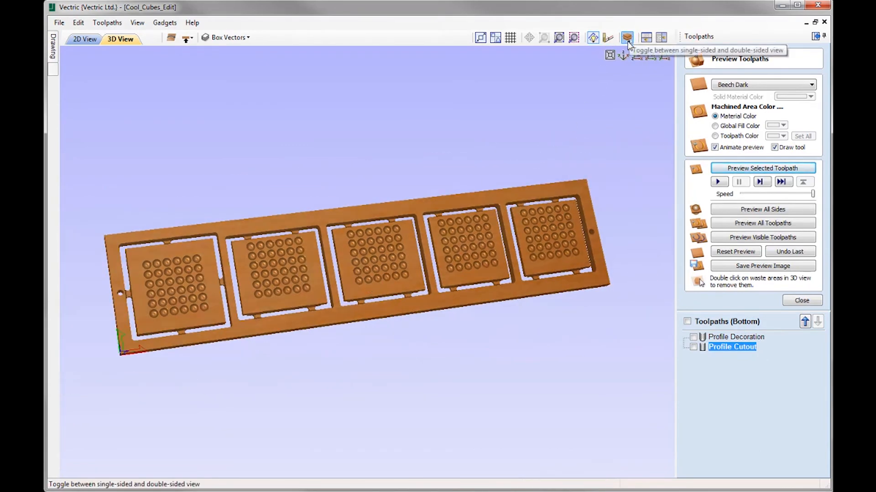
pyautogui.moveTo(208, 273); pyautogui.dragTo(246, 307)
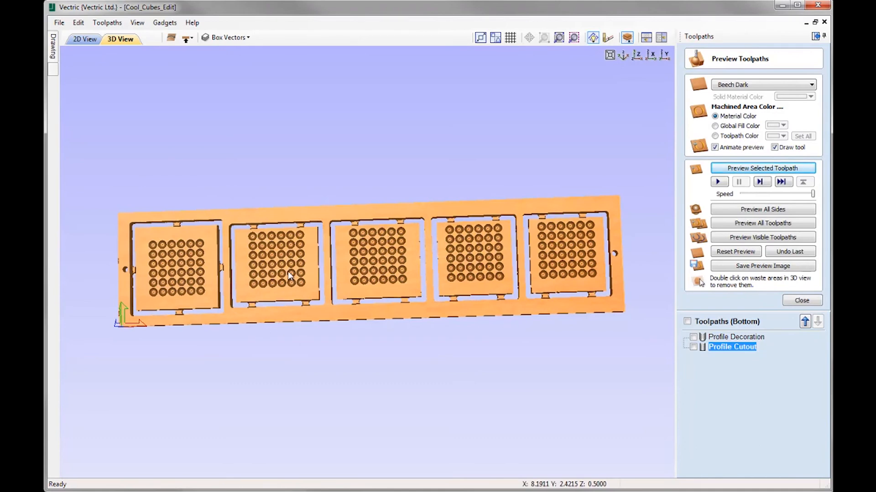
pyautogui.moveTo(285, 300); pyautogui.dragTo(381, 233)
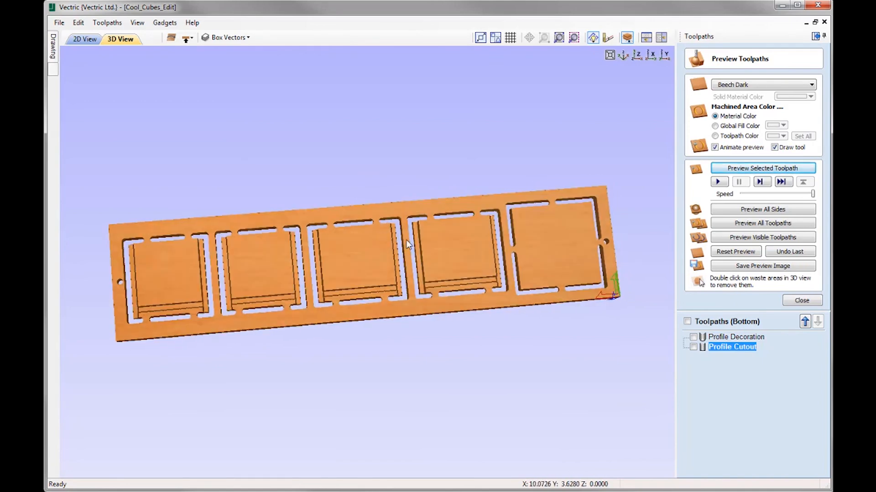
pyautogui.click(640, 55)
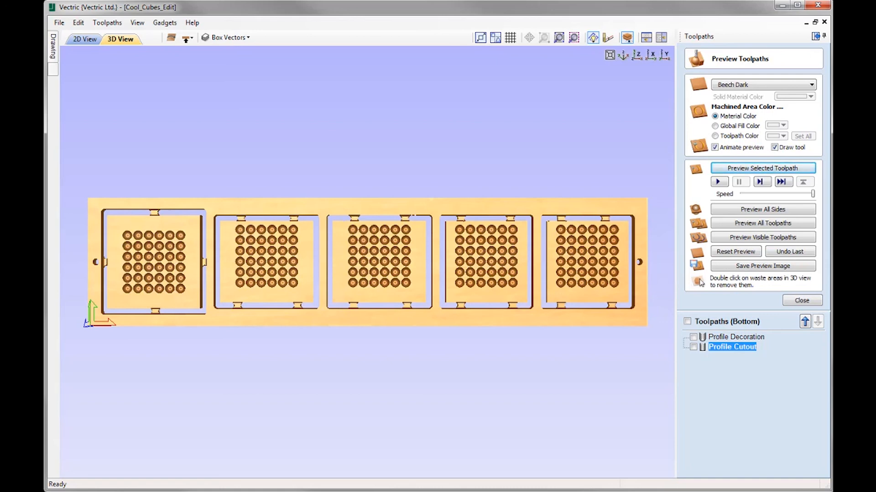
pyautogui.click(801, 301)
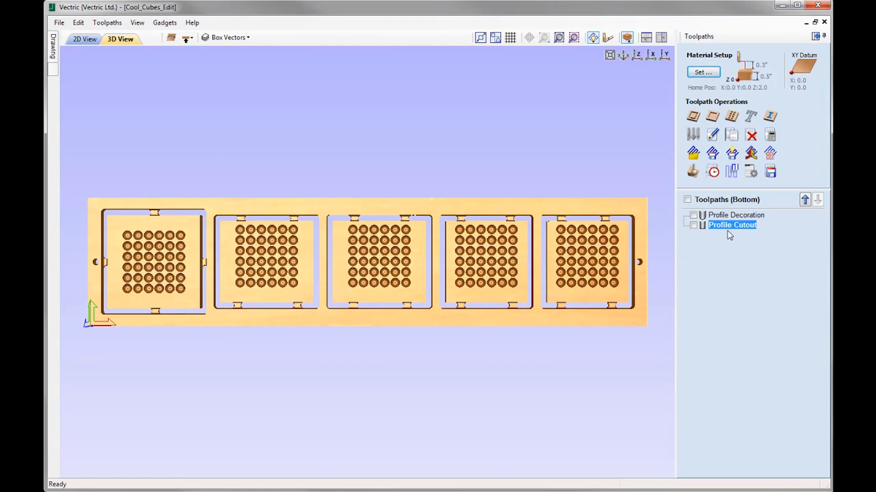
# Save the Profile Decoration toolpath with the side added to its name, using G Code (inch) (*.tap), as Bottom_Profile Decoration.tap.
pyautogui.click(770, 172)
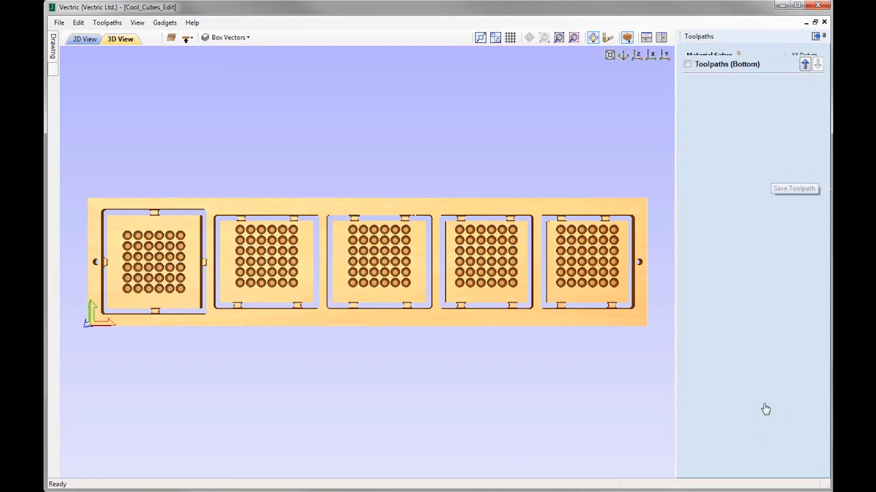
pyautogui.click(722, 347)
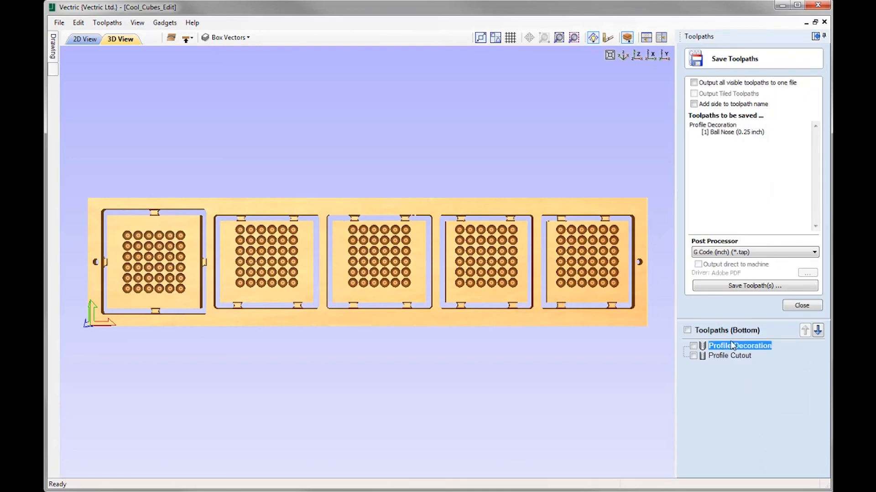
pyautogui.click(694, 104)
pyautogui.click(756, 254)
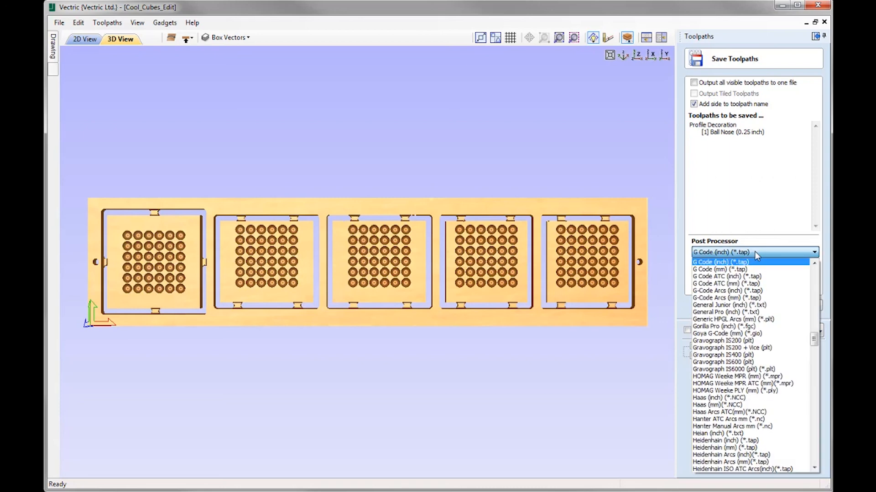
pyautogui.click(754, 251)
pyautogui.click(759, 286)
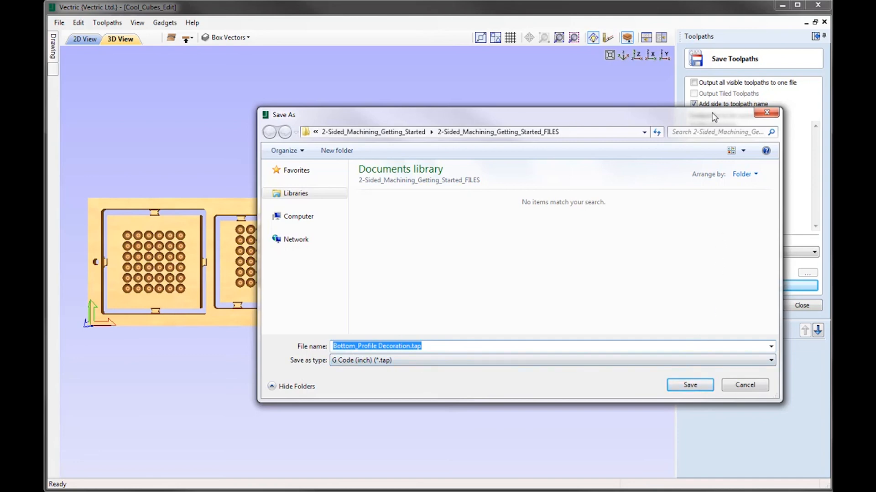
pyautogui.click(691, 389)
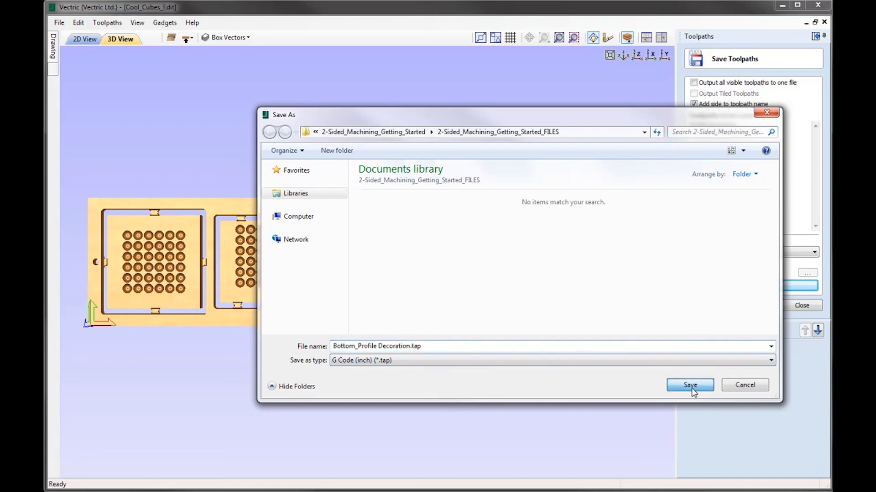
# Save the Profile Cutout toolpath as Bottom_Profile Cutout.tap.
pyautogui.click(731, 356)
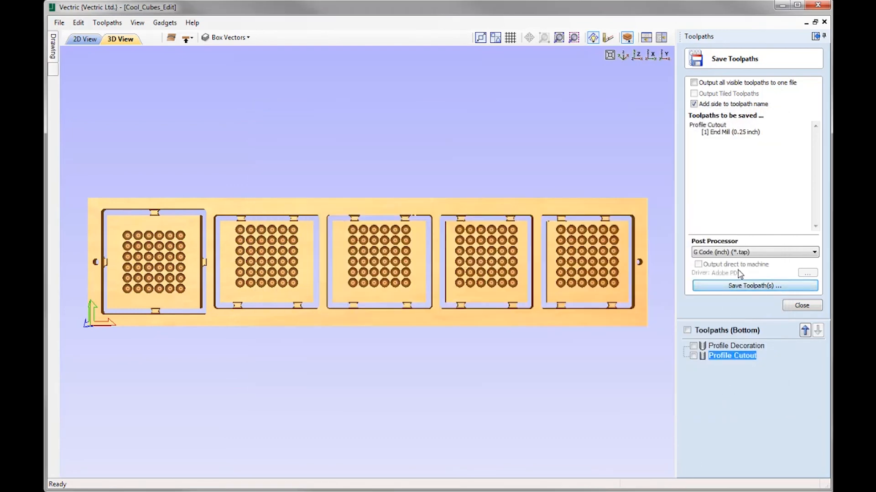
pyautogui.click(744, 286)
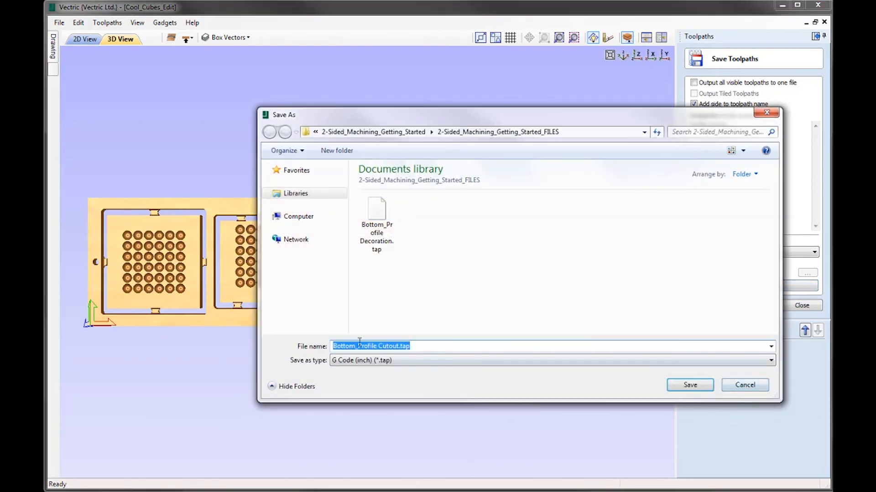
pyautogui.click(698, 385)
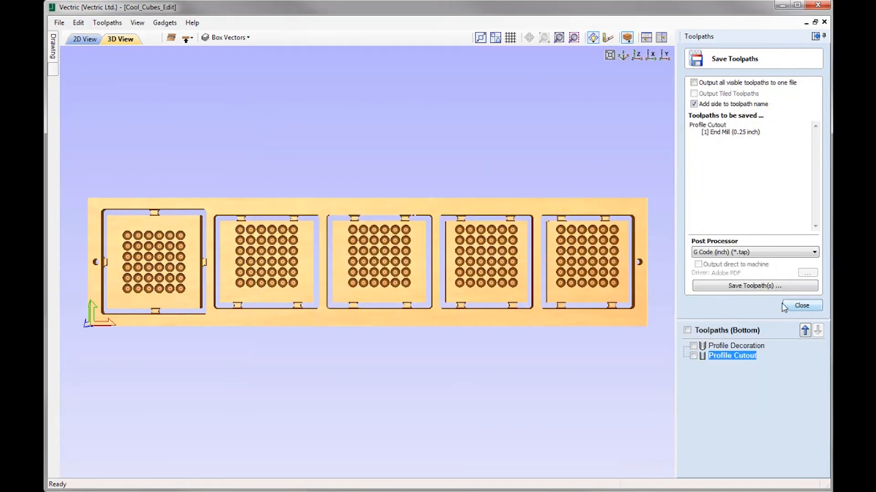
# Switch to the top side, check the file name proposed for saving Pocket 1, and leave toolpath saving without saving it.
pyautogui.click(187, 39)
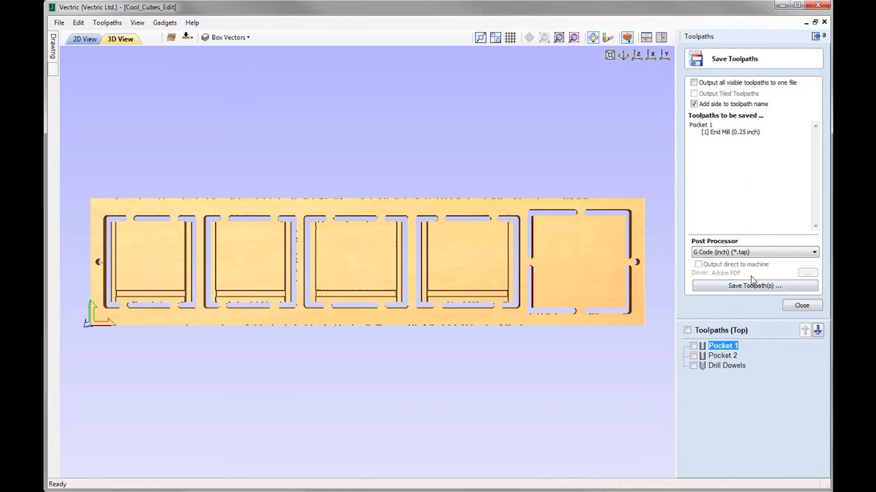
pyautogui.click(748, 290)
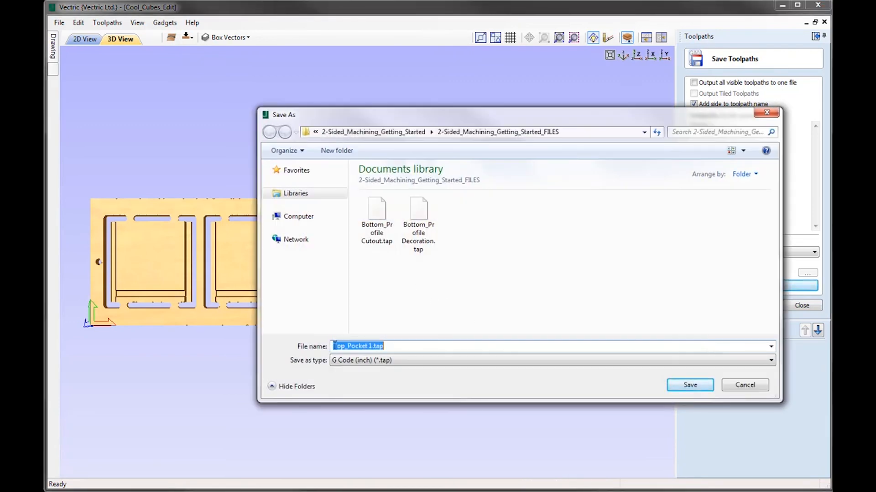
pyautogui.click(744, 385)
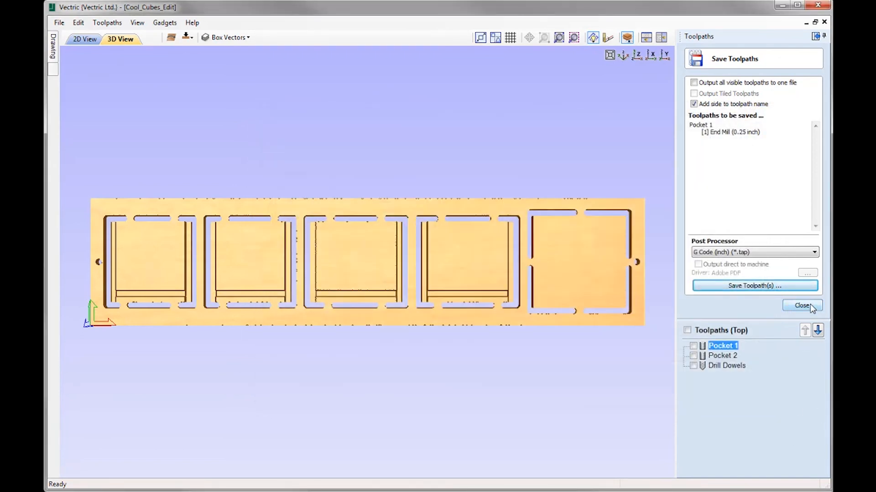
pyautogui.click(805, 306)
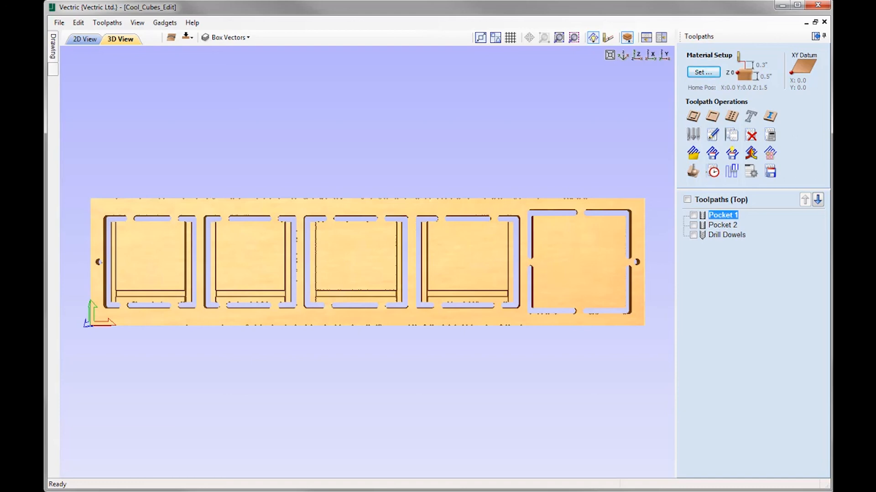
# Save the project as a VCarve file named 2-Sided_Machining_Getting_Started.
pyautogui.click(59, 22)
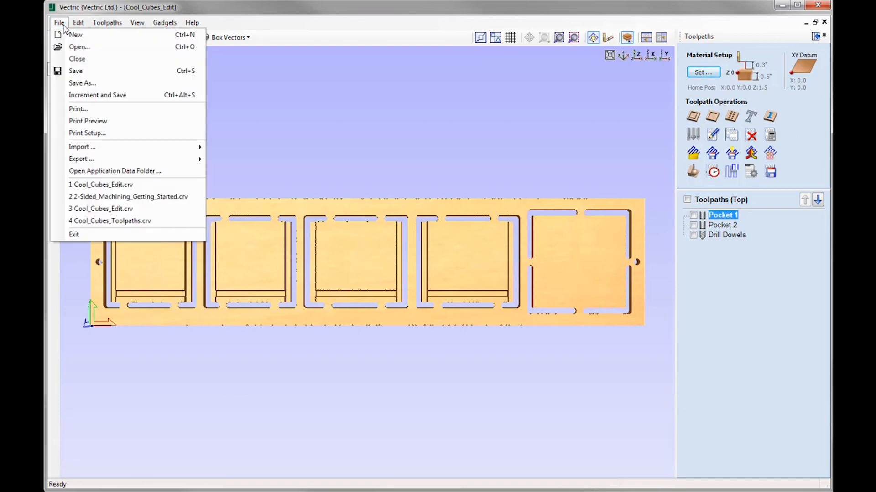
pyautogui.click(78, 69)
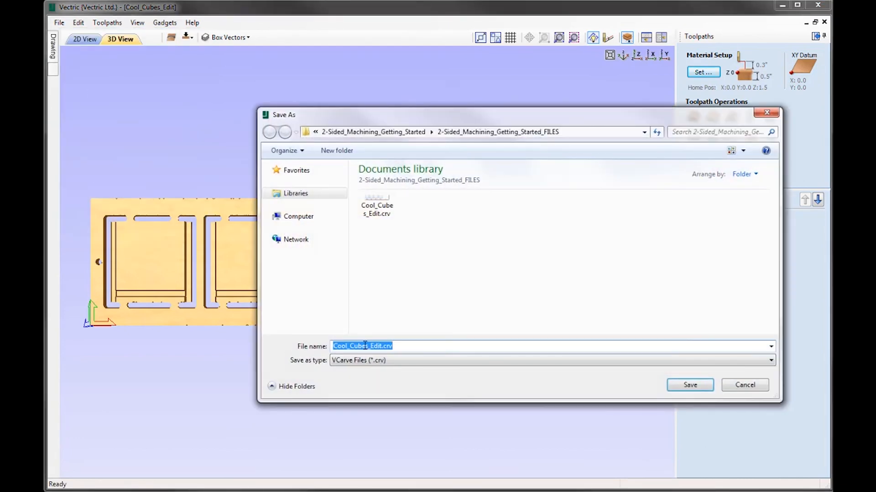
pyautogui.rightClick(364, 346)
pyautogui.click(415, 246)
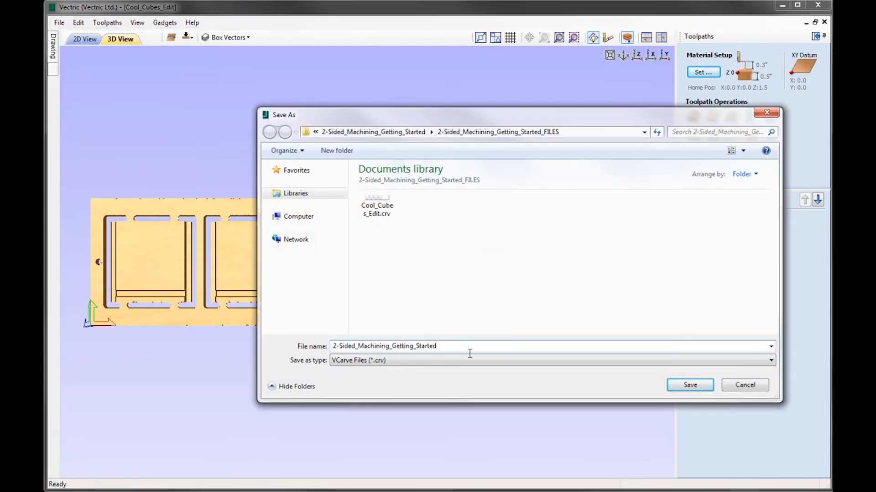
pyautogui.click(690, 385)
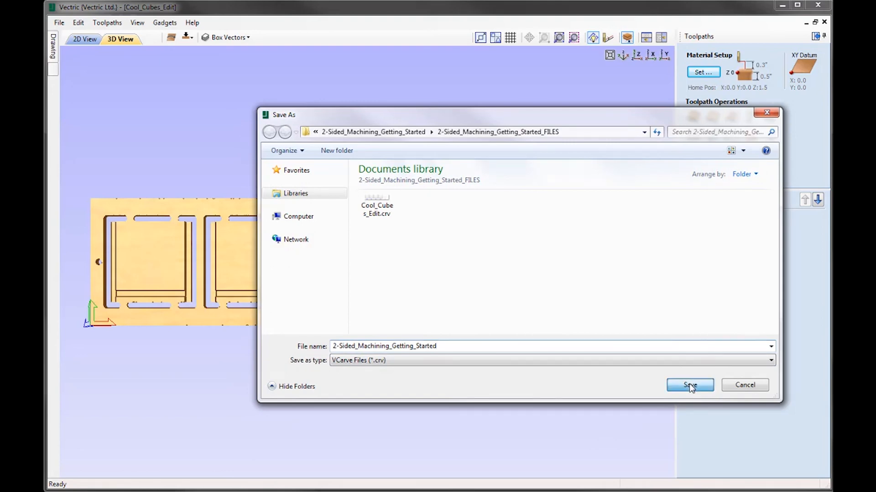